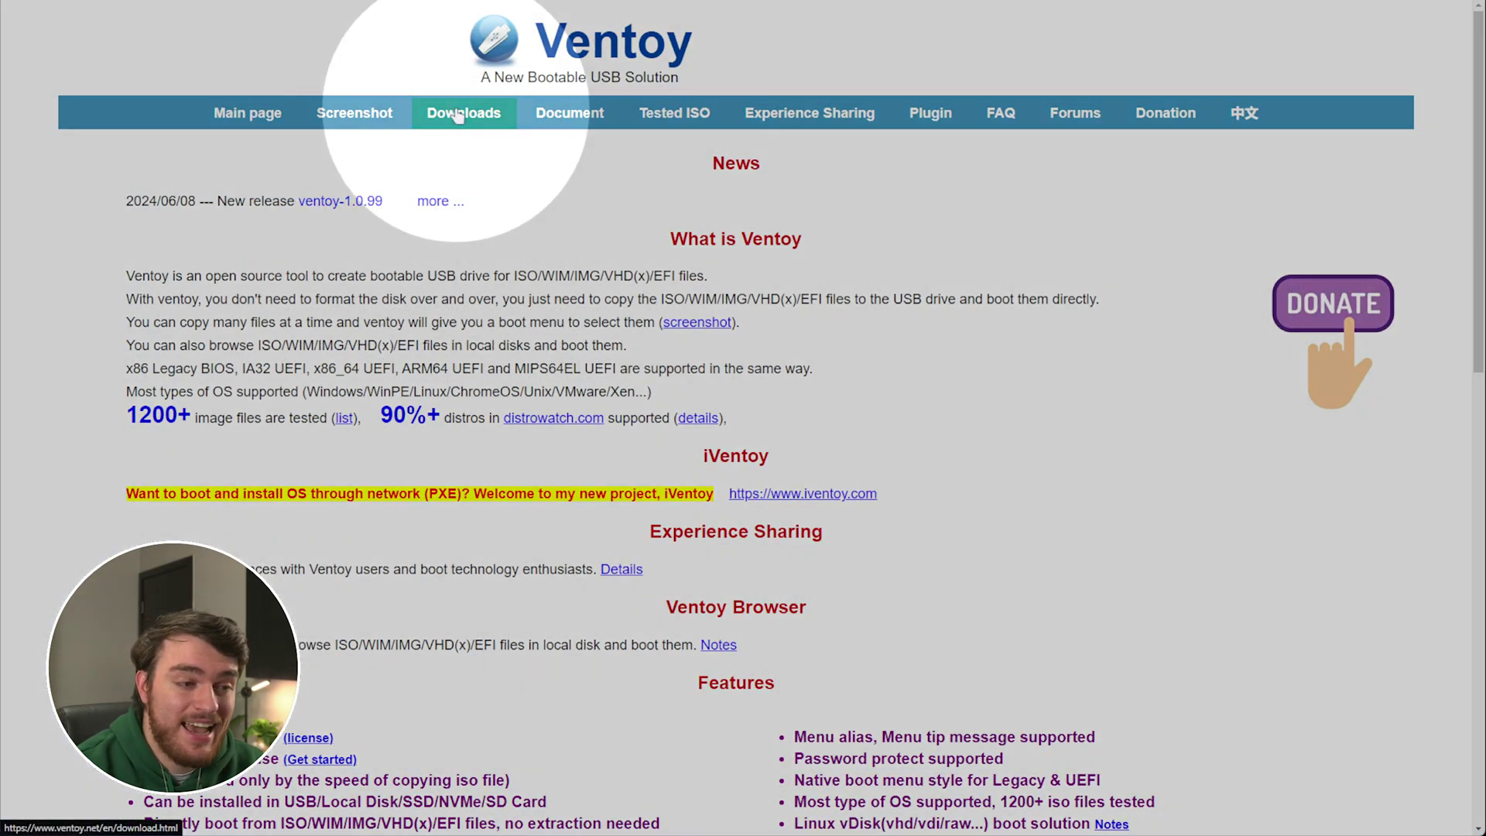
# - Download ventoy-1.0.99-windows.zip, the latest Ventoy Windows release, from SourceForge
pyautogui.click(456, 115)
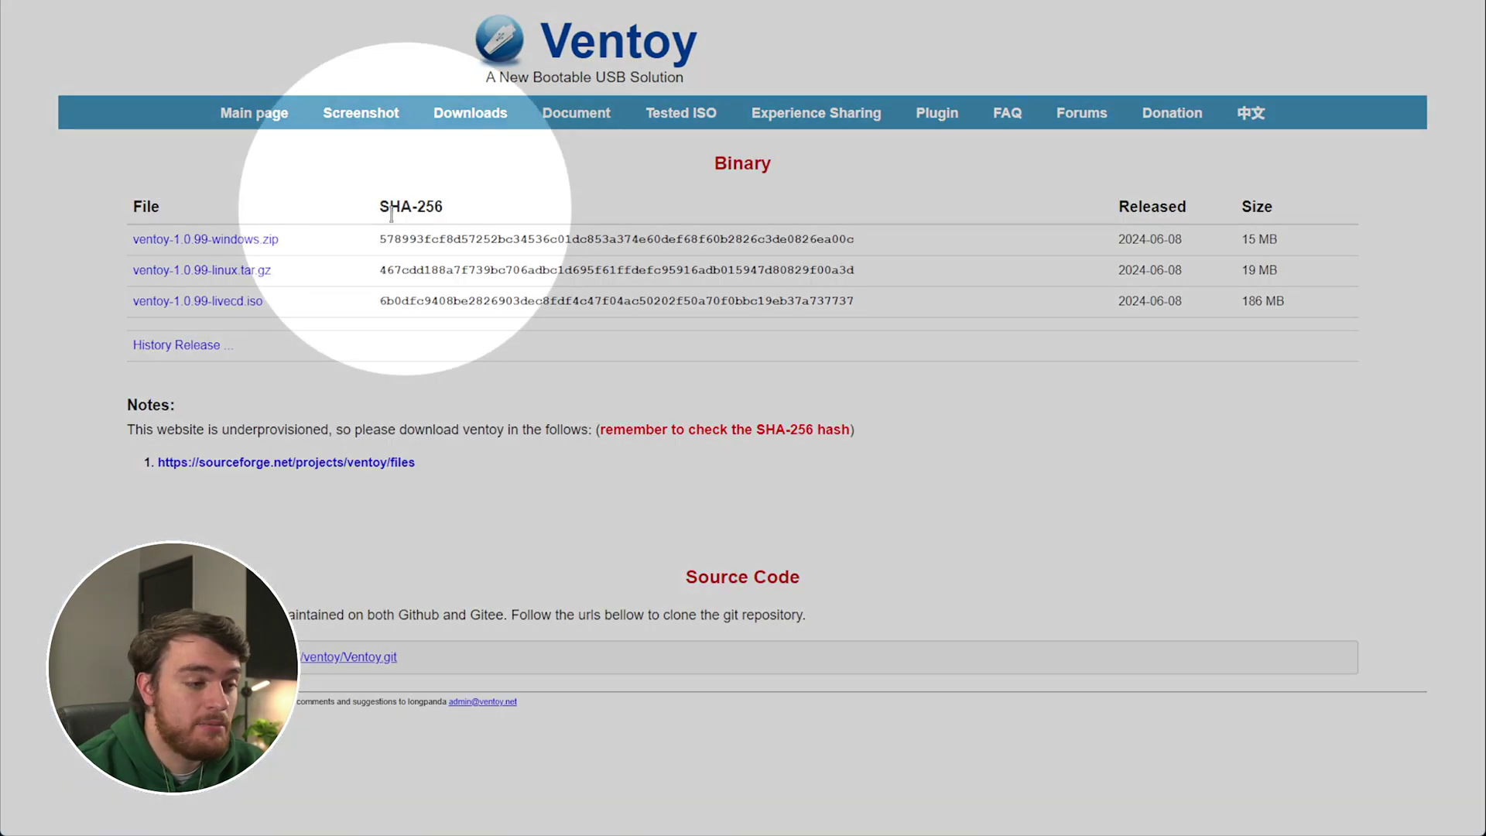
pyautogui.click(230, 241)
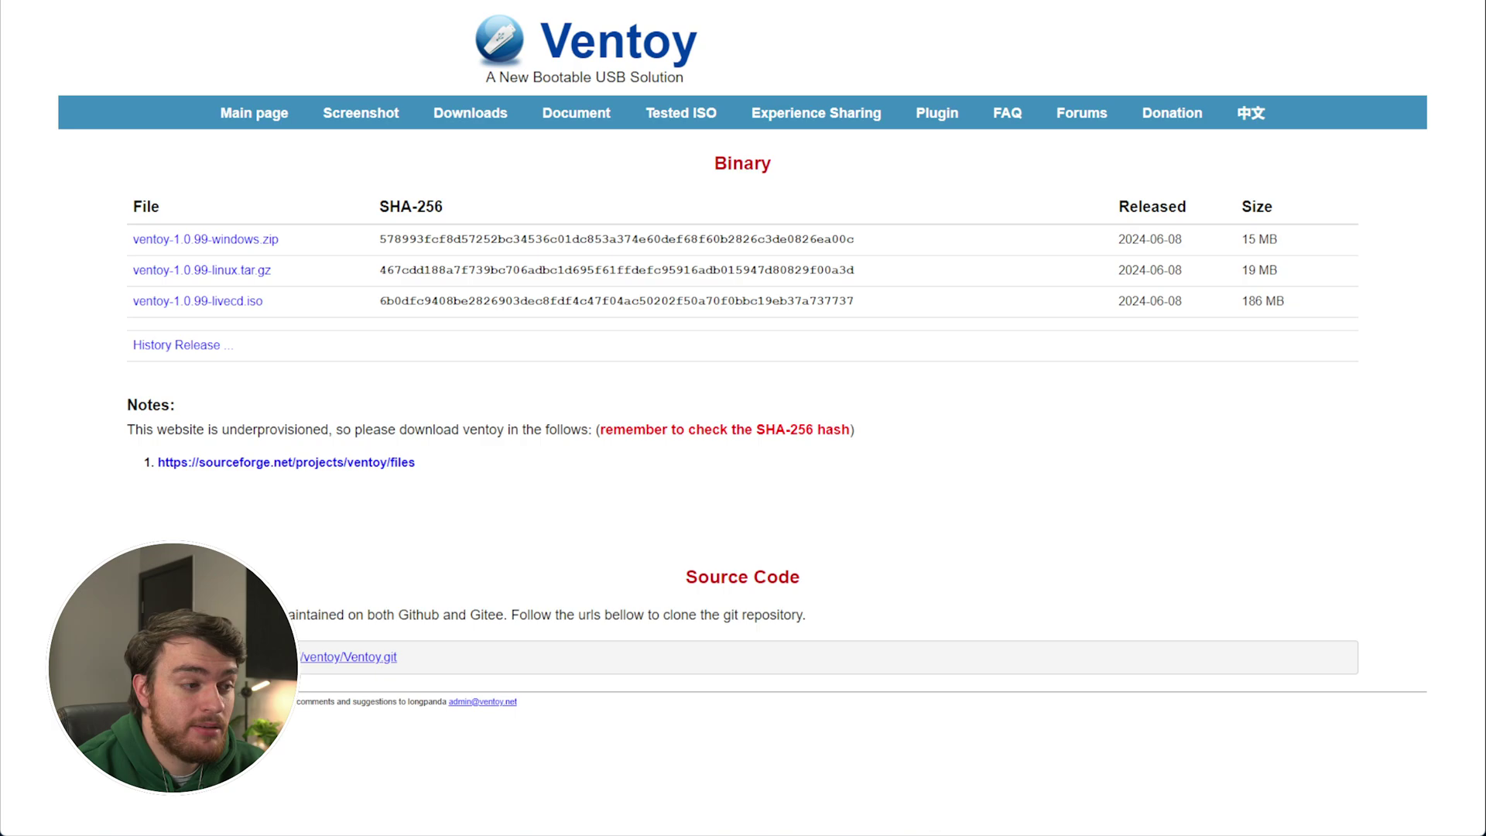
pyautogui.hotkey('alt', 'Left')
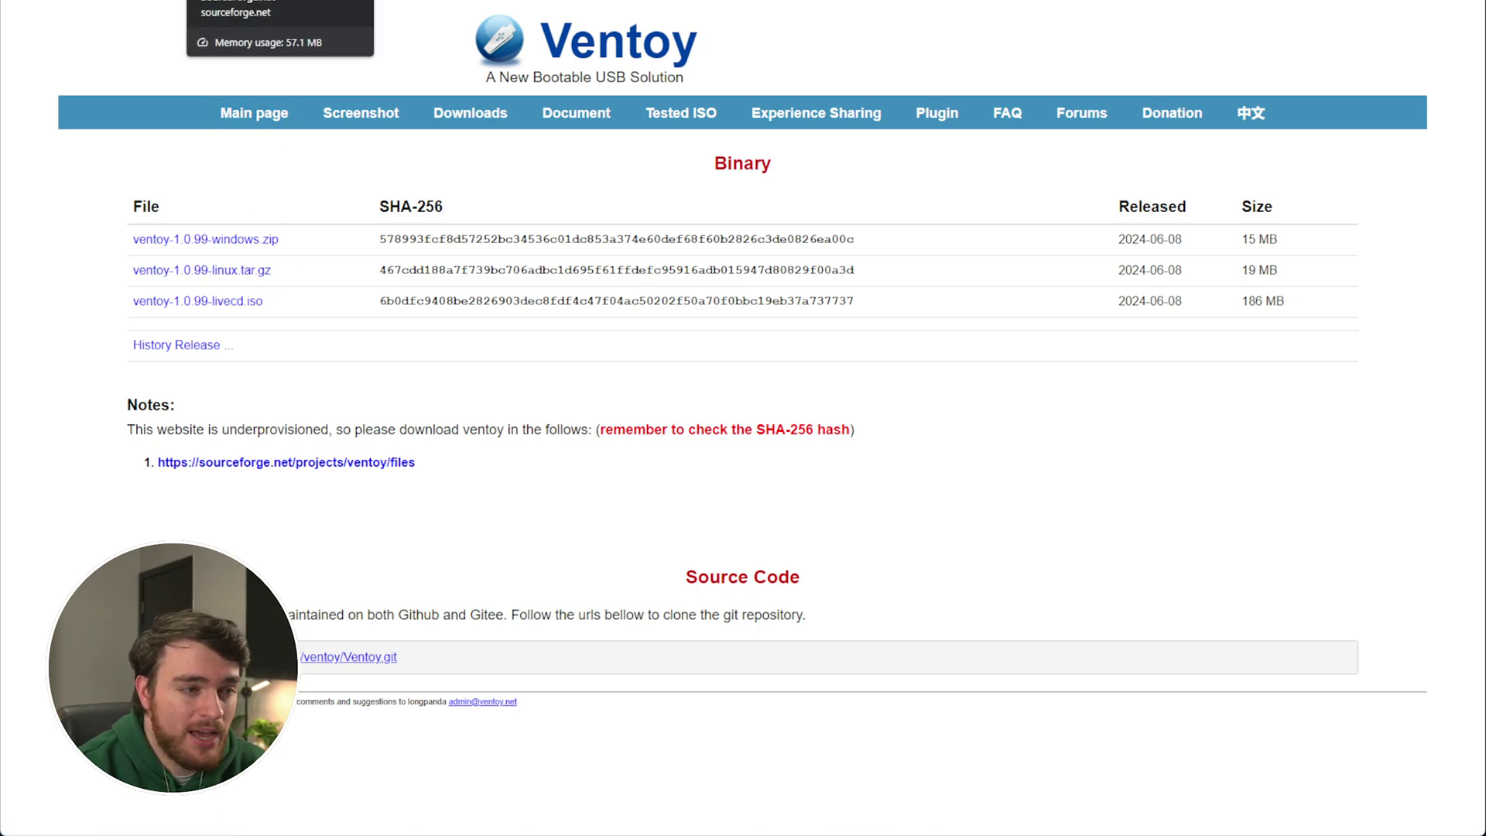
pyautogui.hotkey('alt', 'Right')
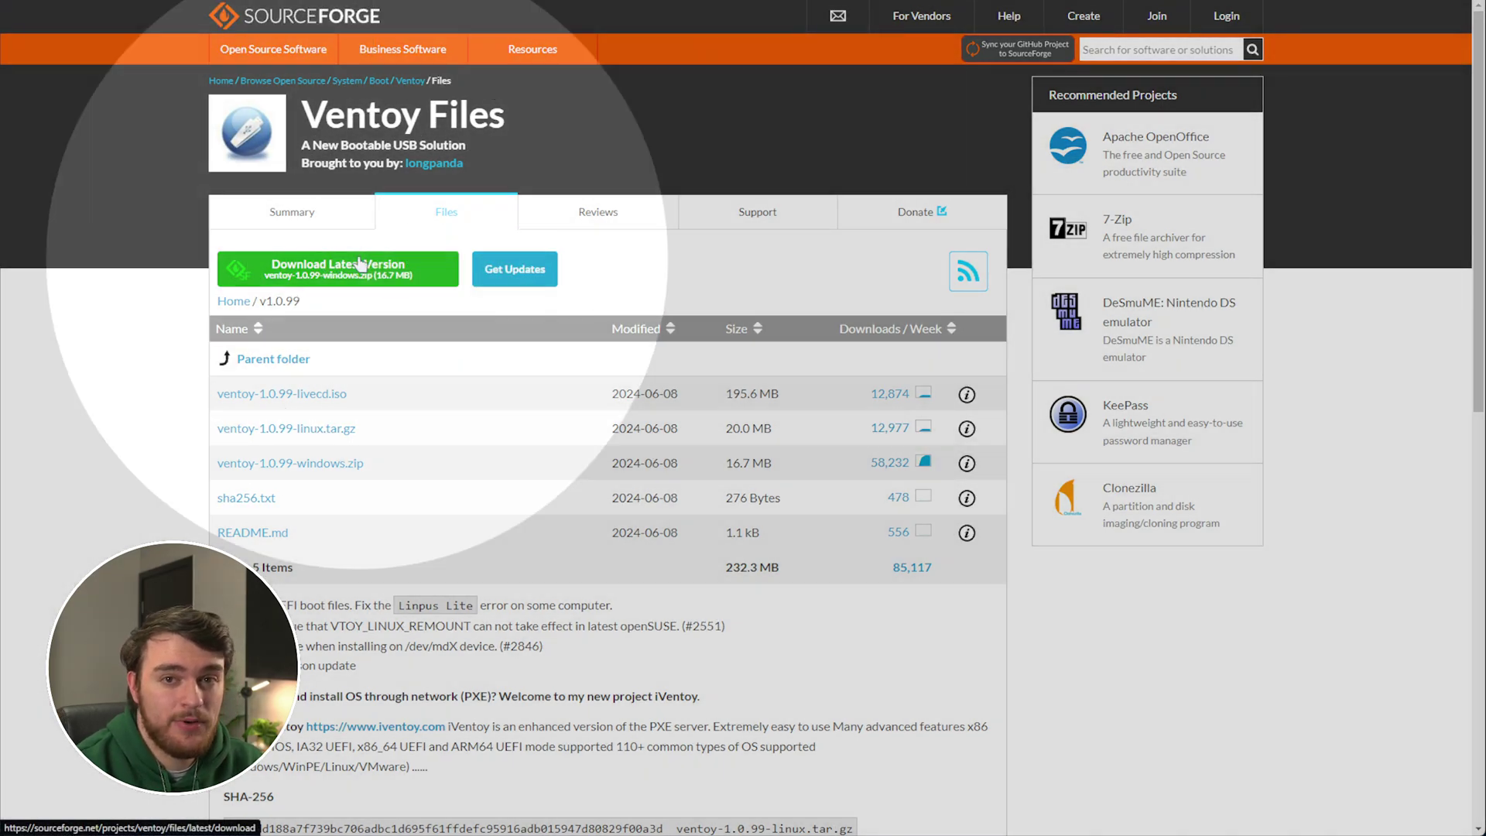
pyautogui.click(360, 264)
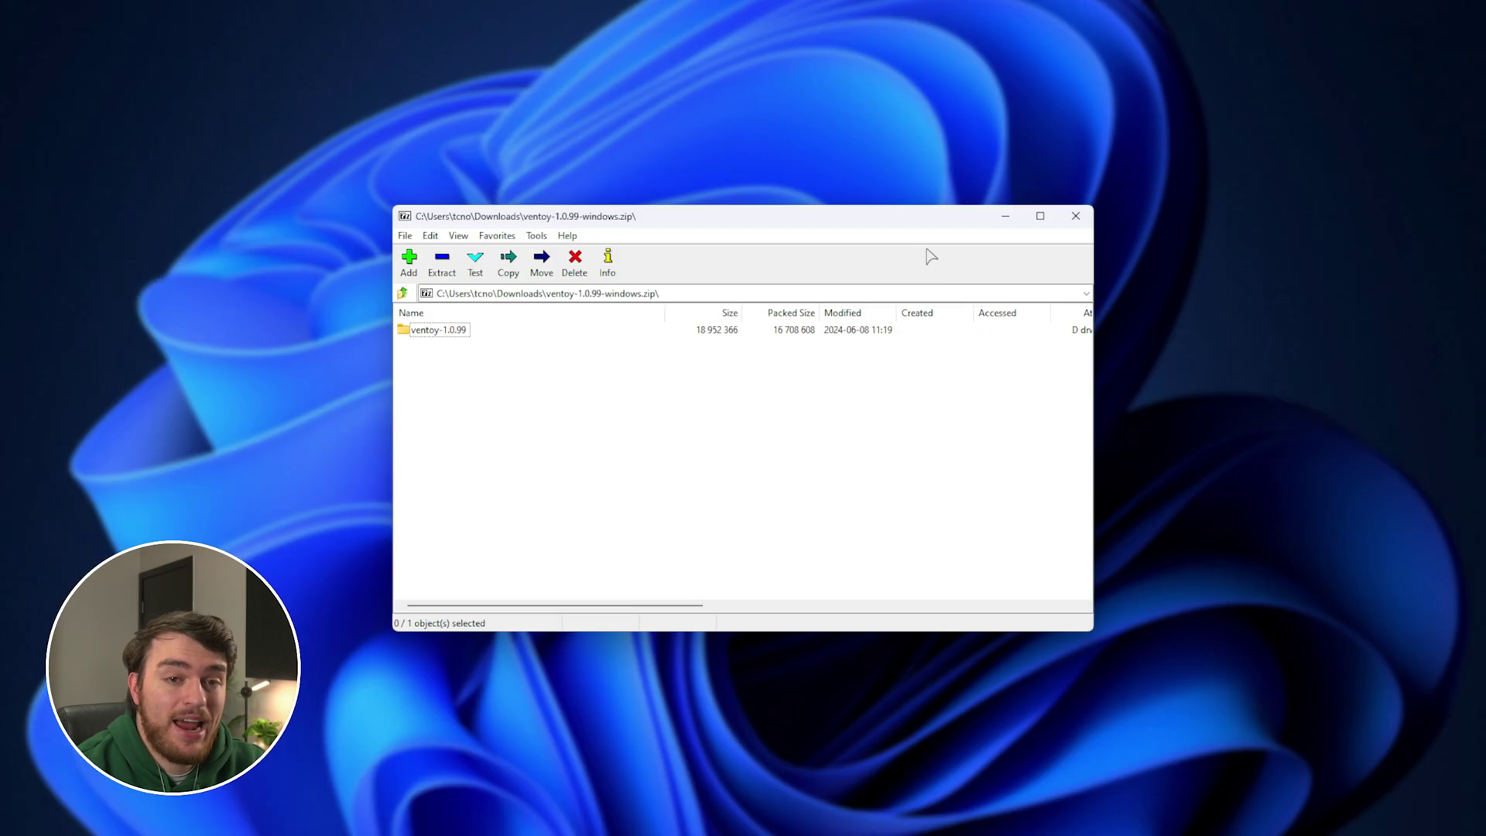
# - Extract the ventoy-1.0.99 folder from ventoy-1.0.99-windows.zip onto the desktop
pyautogui.click(440, 331)
pyautogui.moveTo(443, 334); pyautogui.dragTo(356, 296)
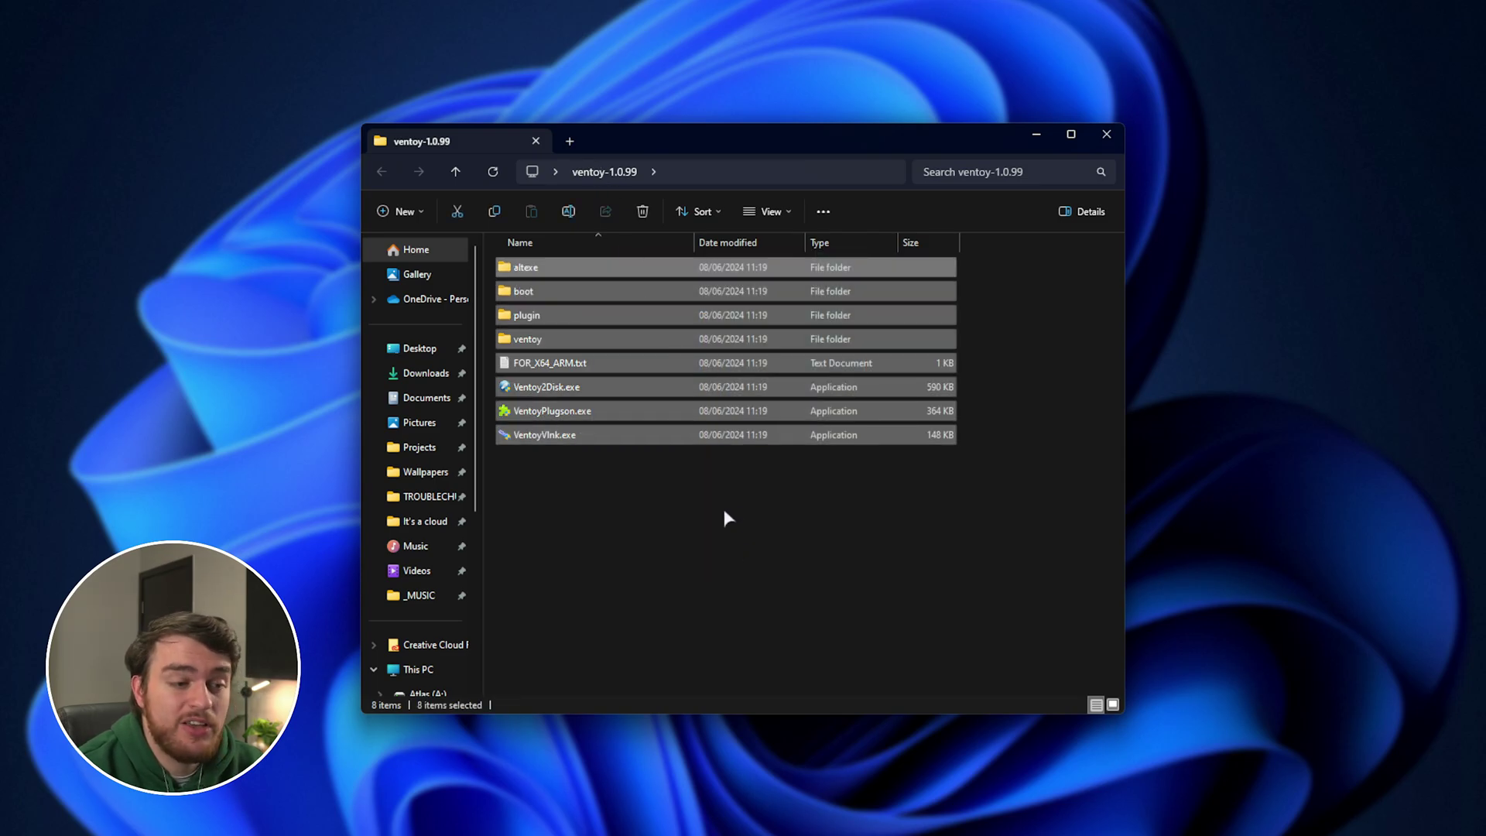
# - Run Ventoy2Disk.exe and pick E: [8GB] JetFlash Transcend 8GB as the target device
pyautogui.click(708, 532)
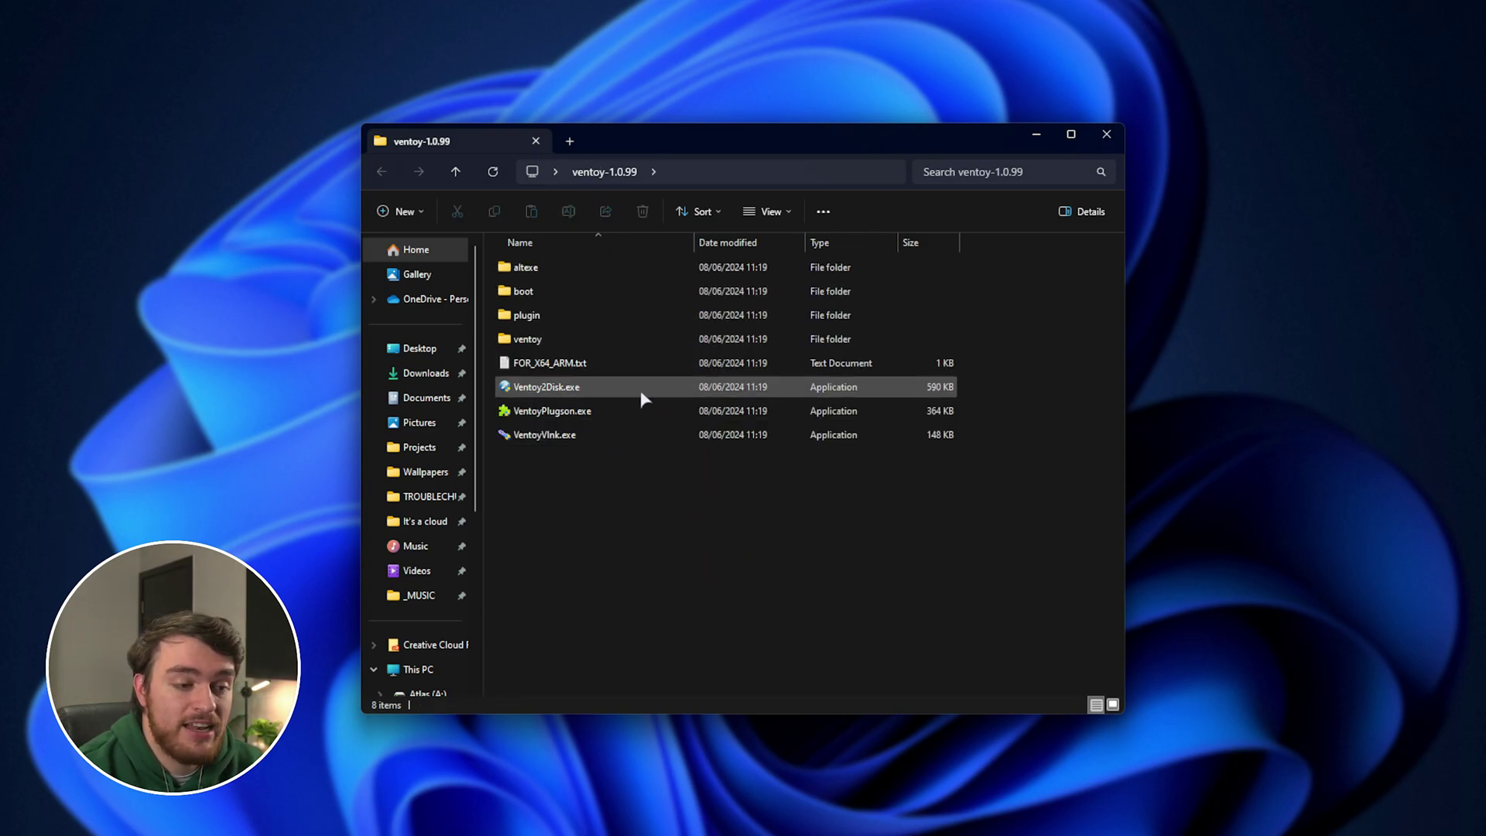
pyautogui.click(641, 394)
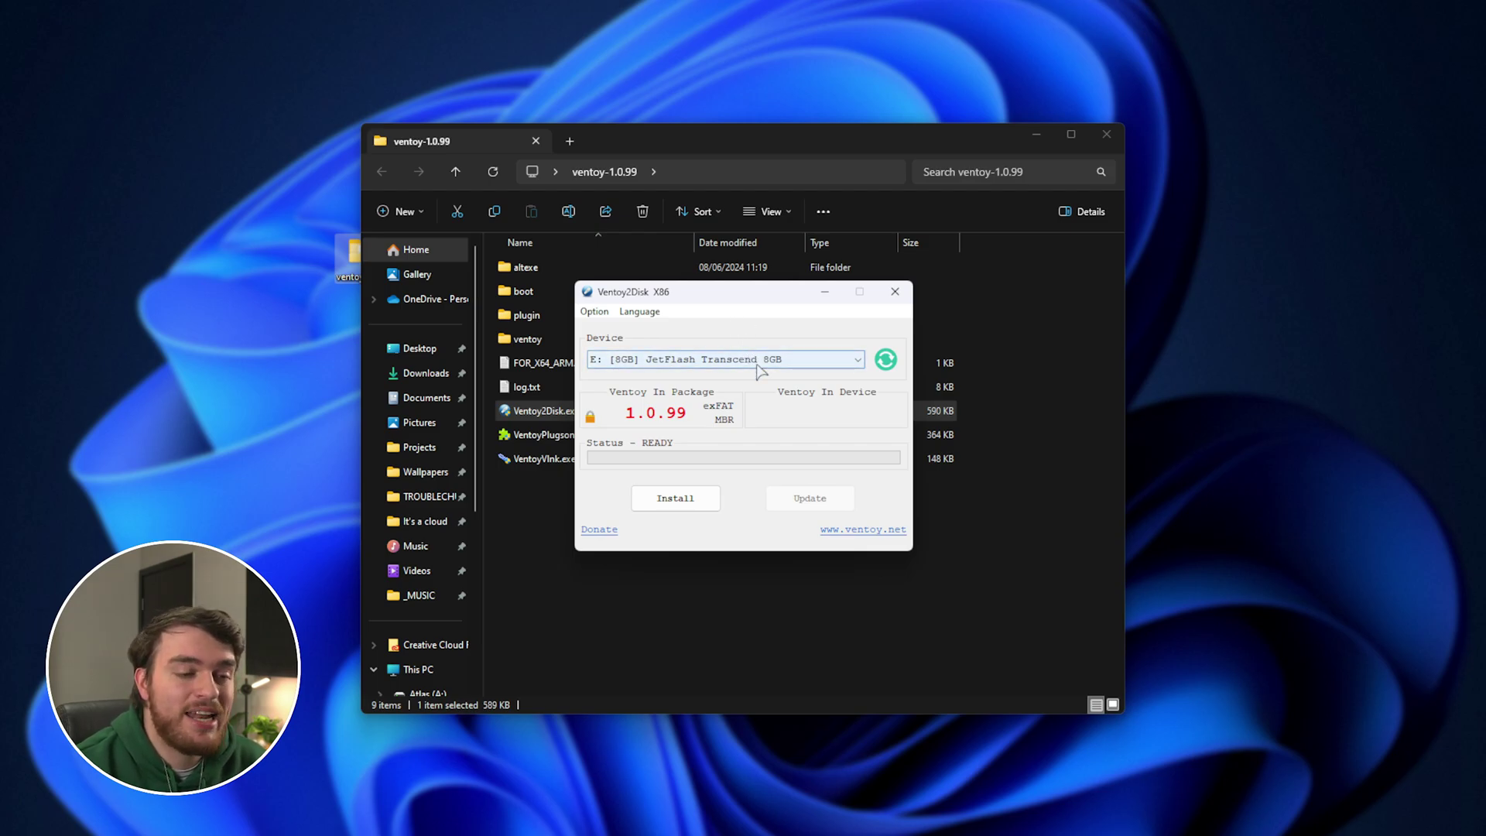
pyautogui.click(758, 360)
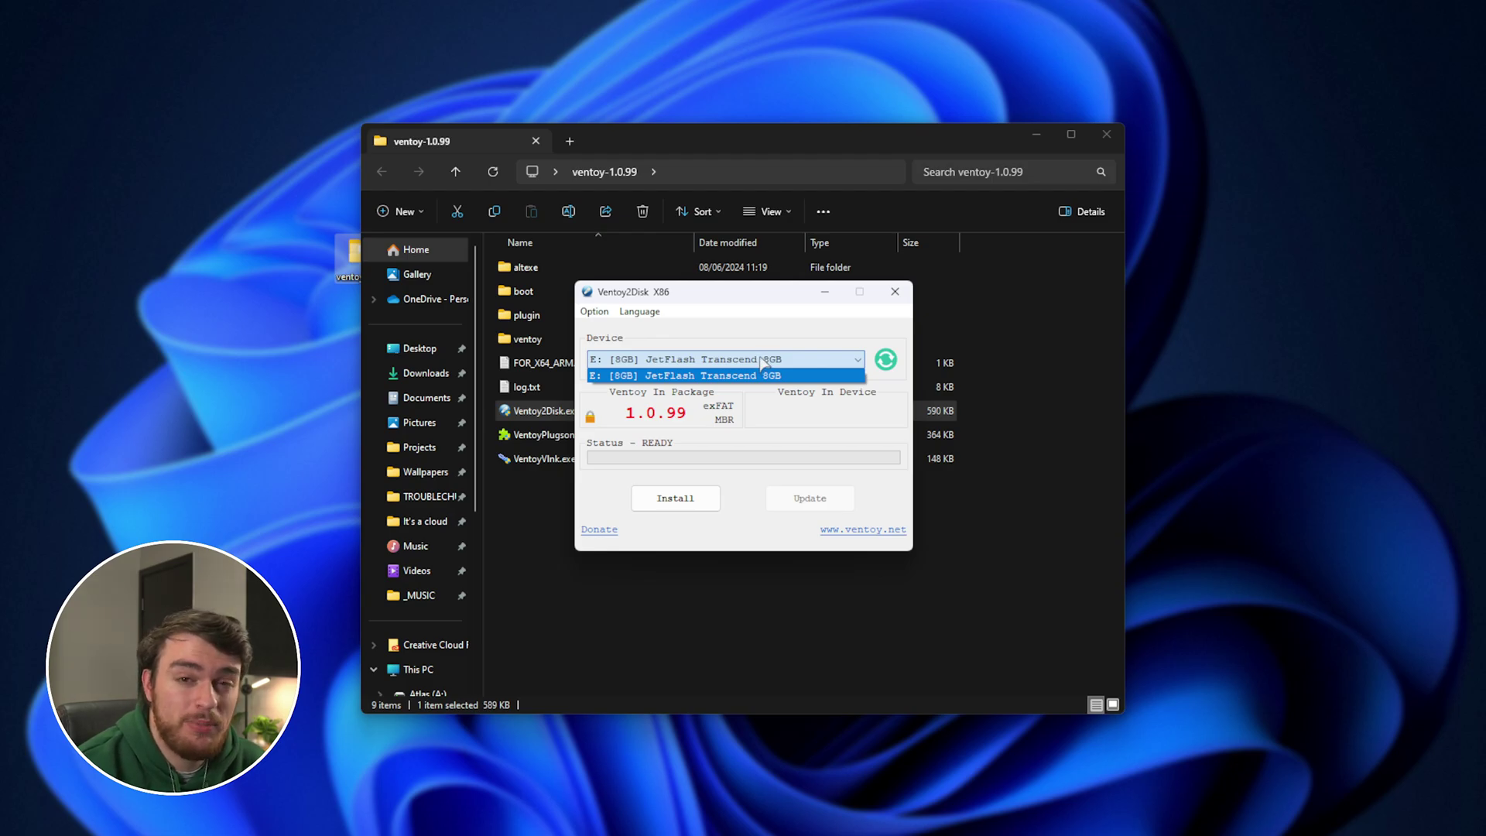
pyautogui.click(764, 362)
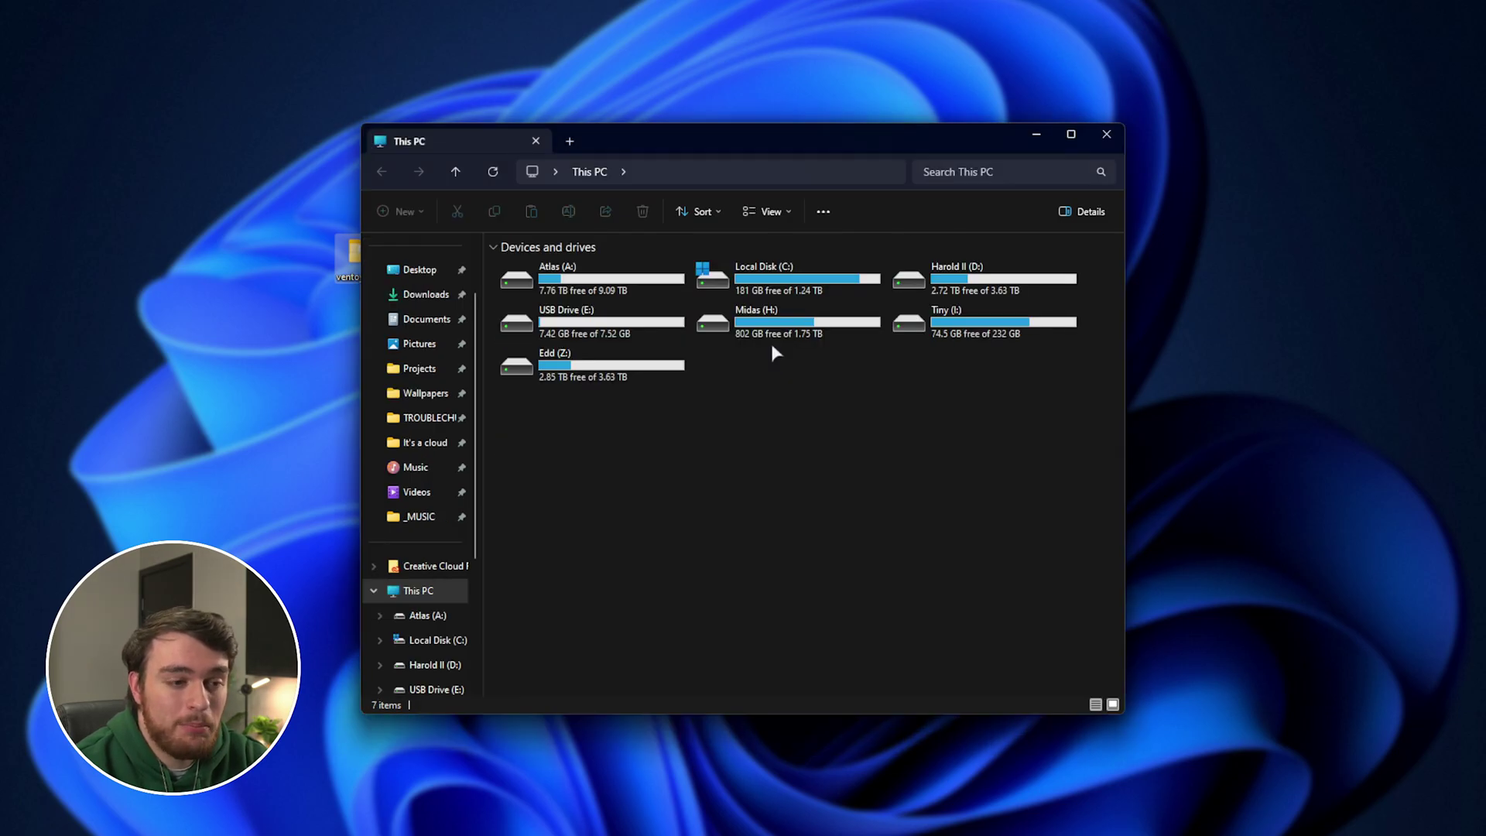
# - Open USB Drive (E:), select all 14 items and delete them
pyautogui.doubleClick(592, 321)
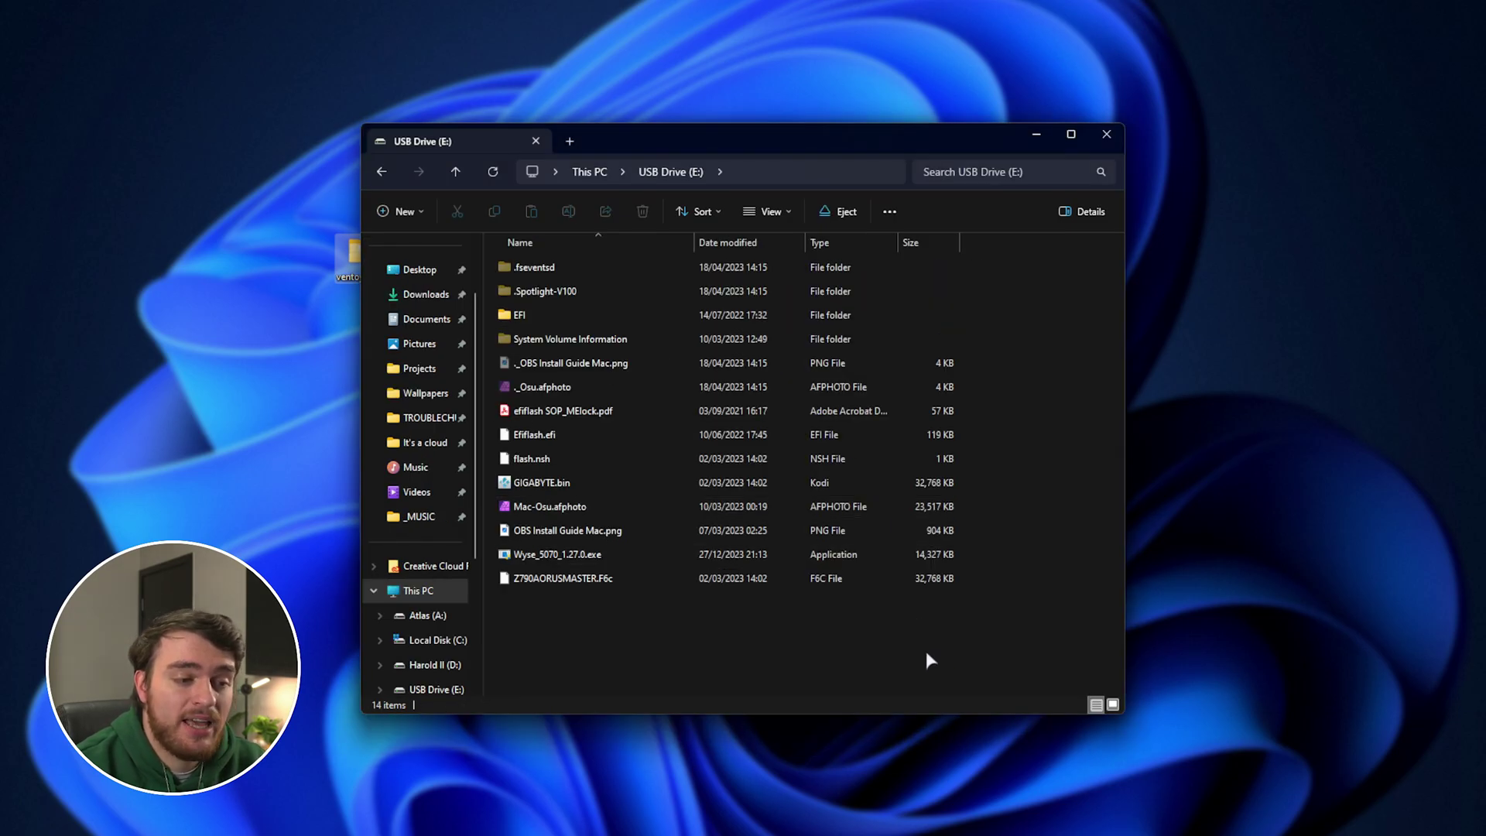
pyautogui.moveTo(926, 652); pyautogui.dragTo(798, 145)
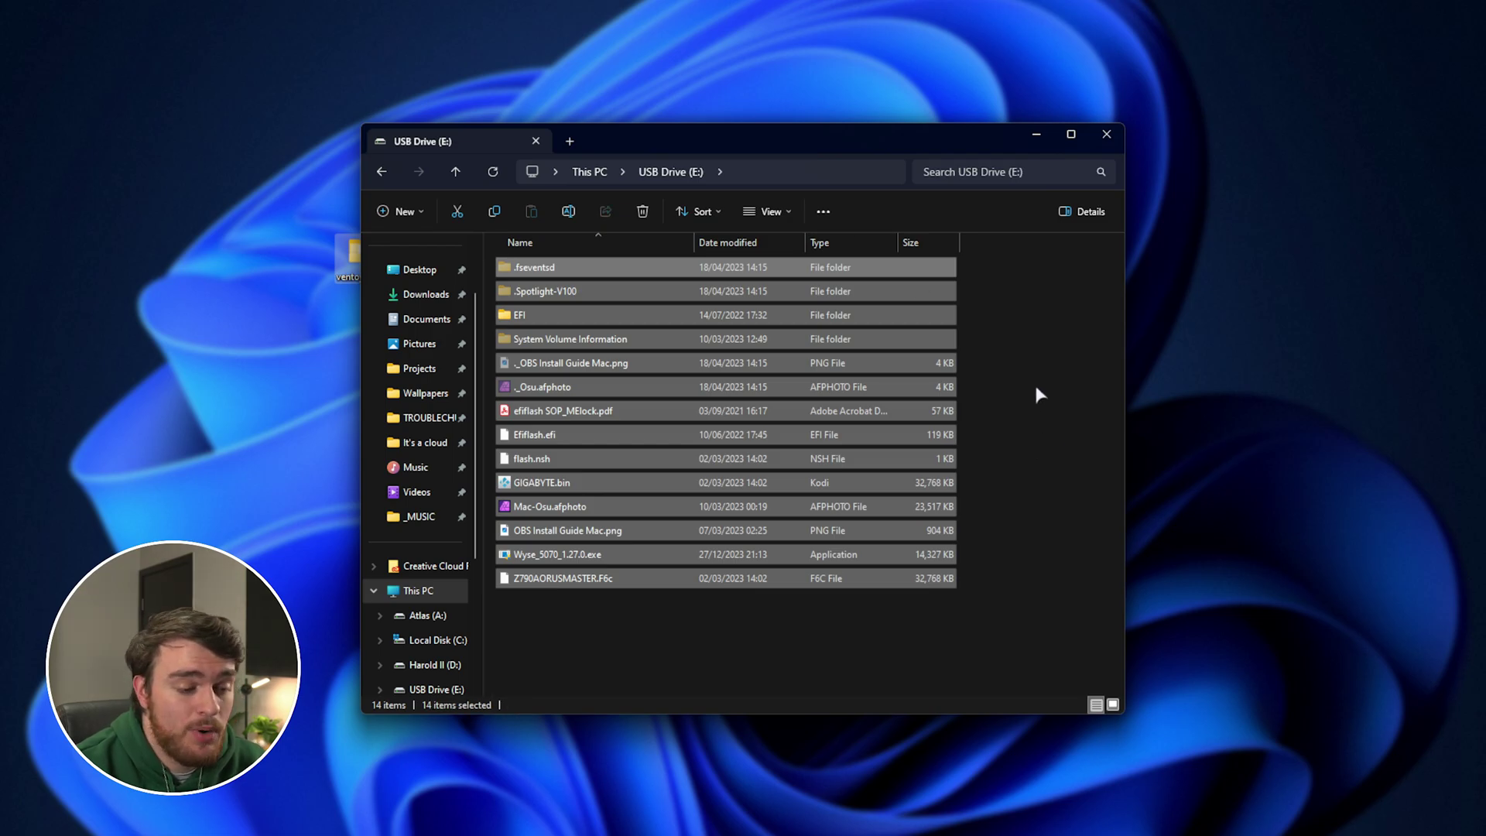
pyautogui.press('Delete')
pyautogui.press('Return')
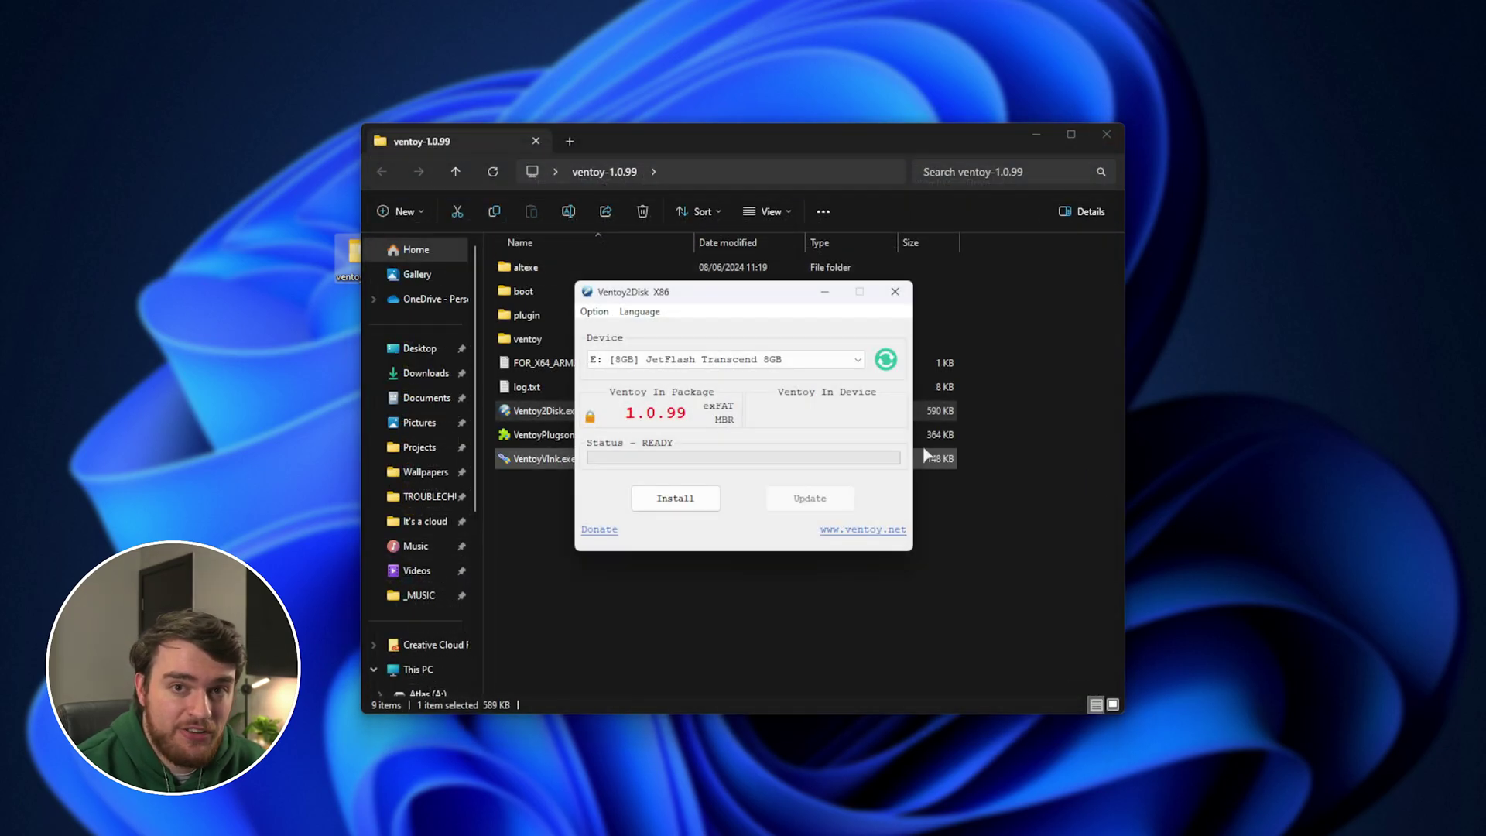
# - Install Ventoy 1.0.99 to drive E:, accepting the format warning, then close Ventoy2Disk
pyautogui.click(674, 503)
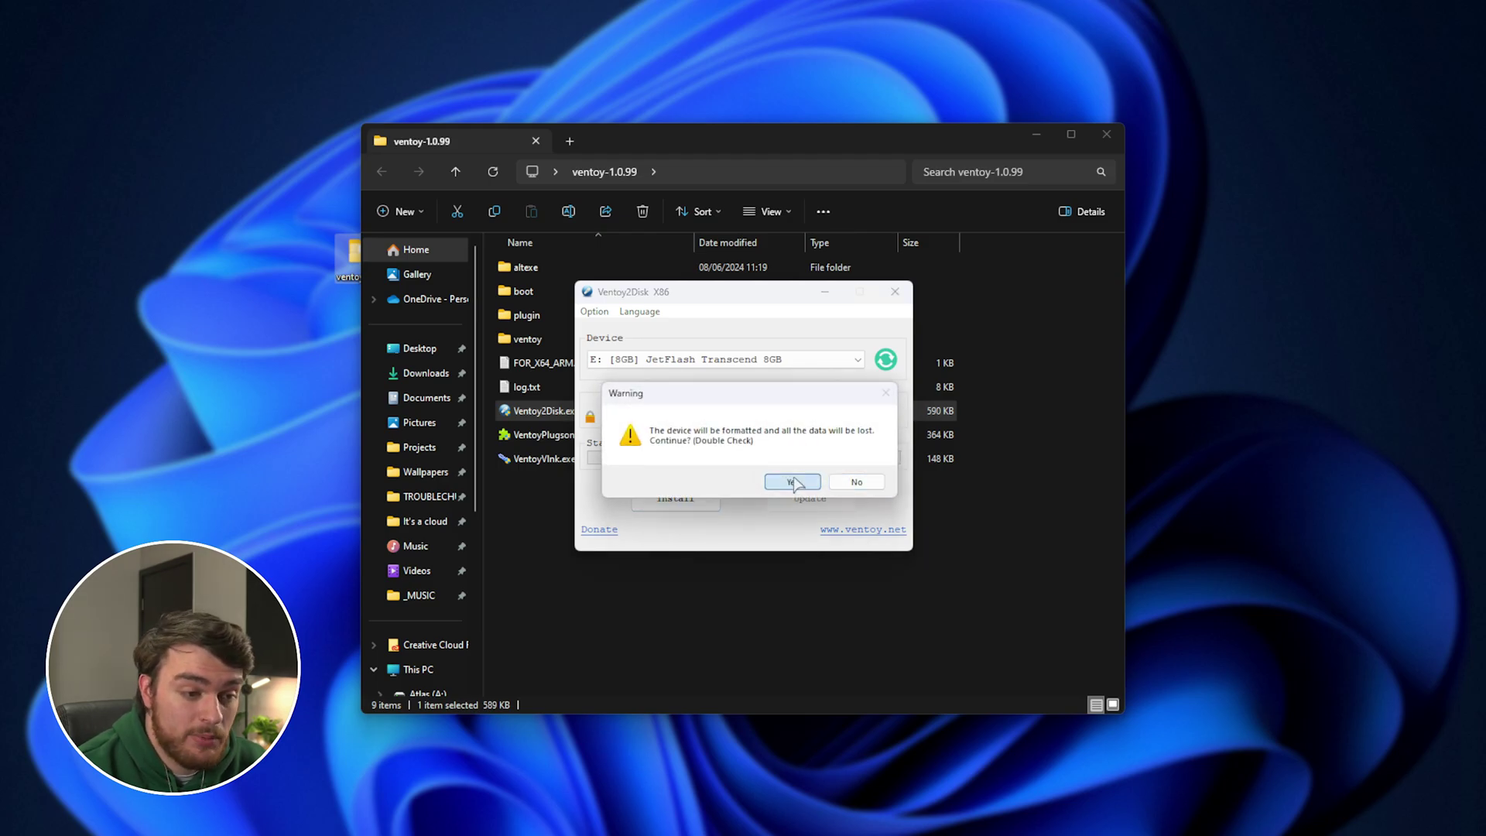
pyautogui.click(792, 482)
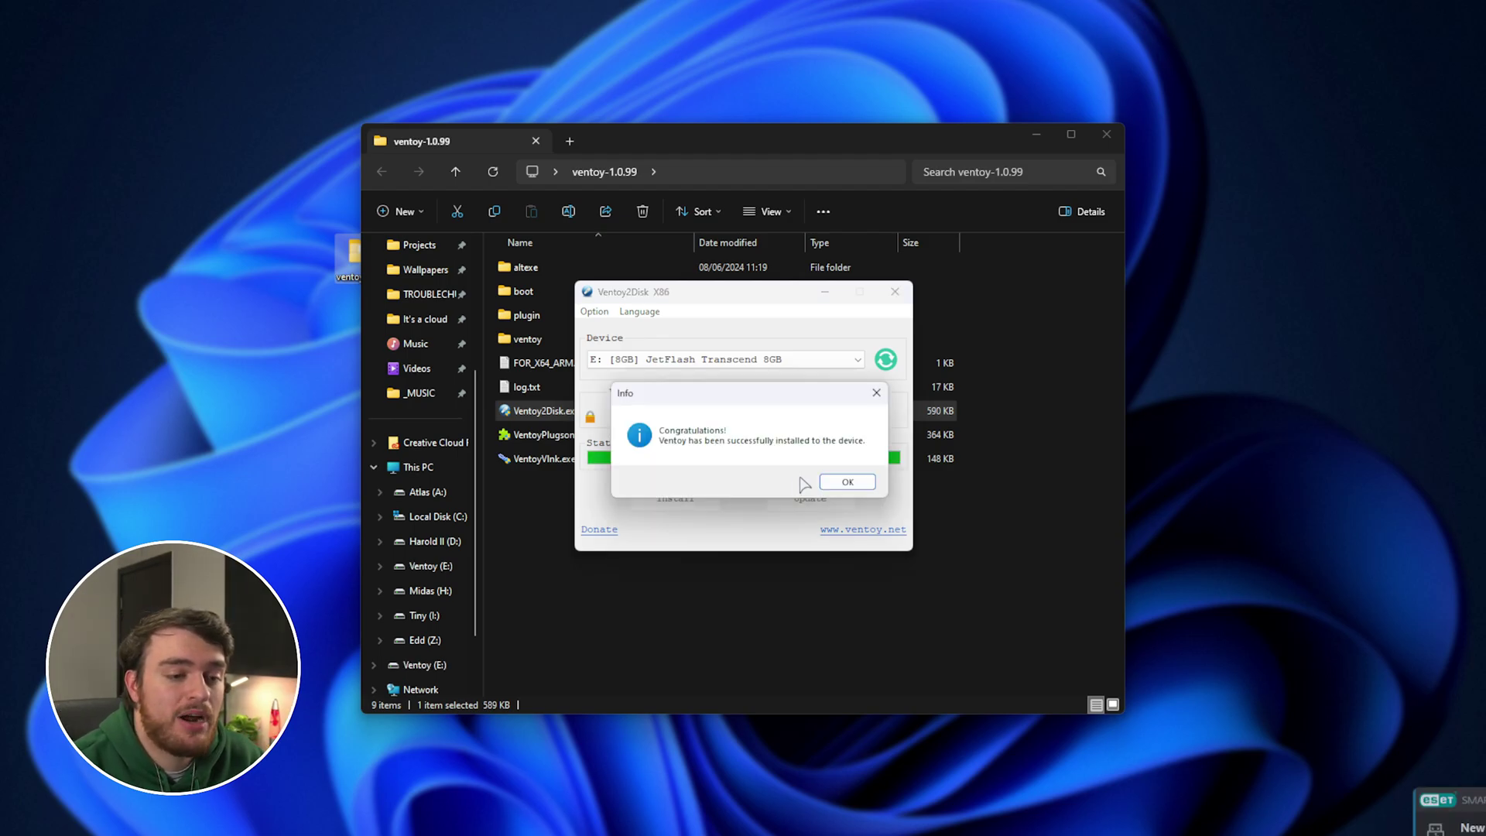
pyautogui.click(847, 482)
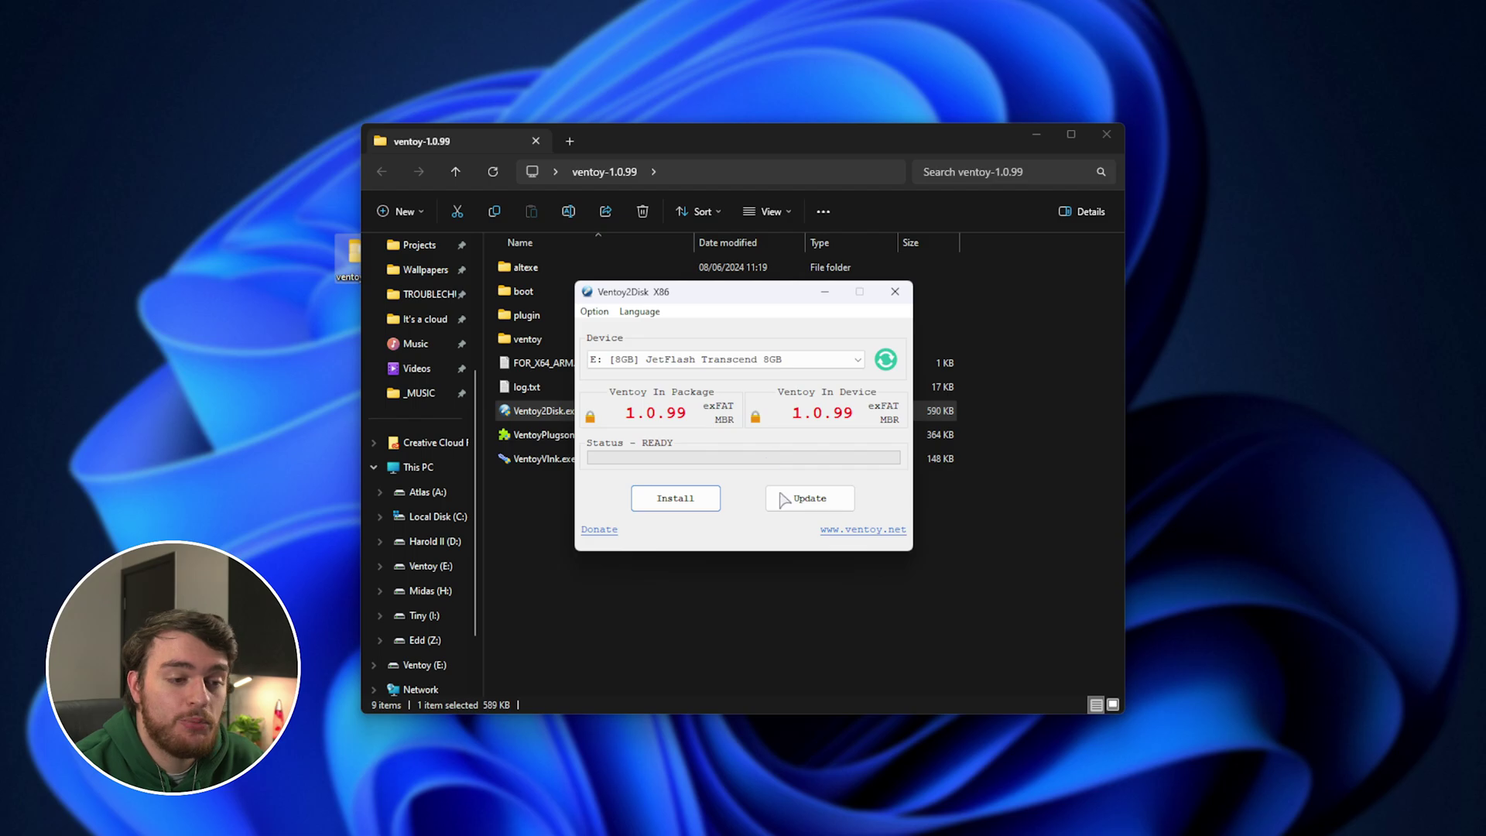
pyautogui.click(895, 291)
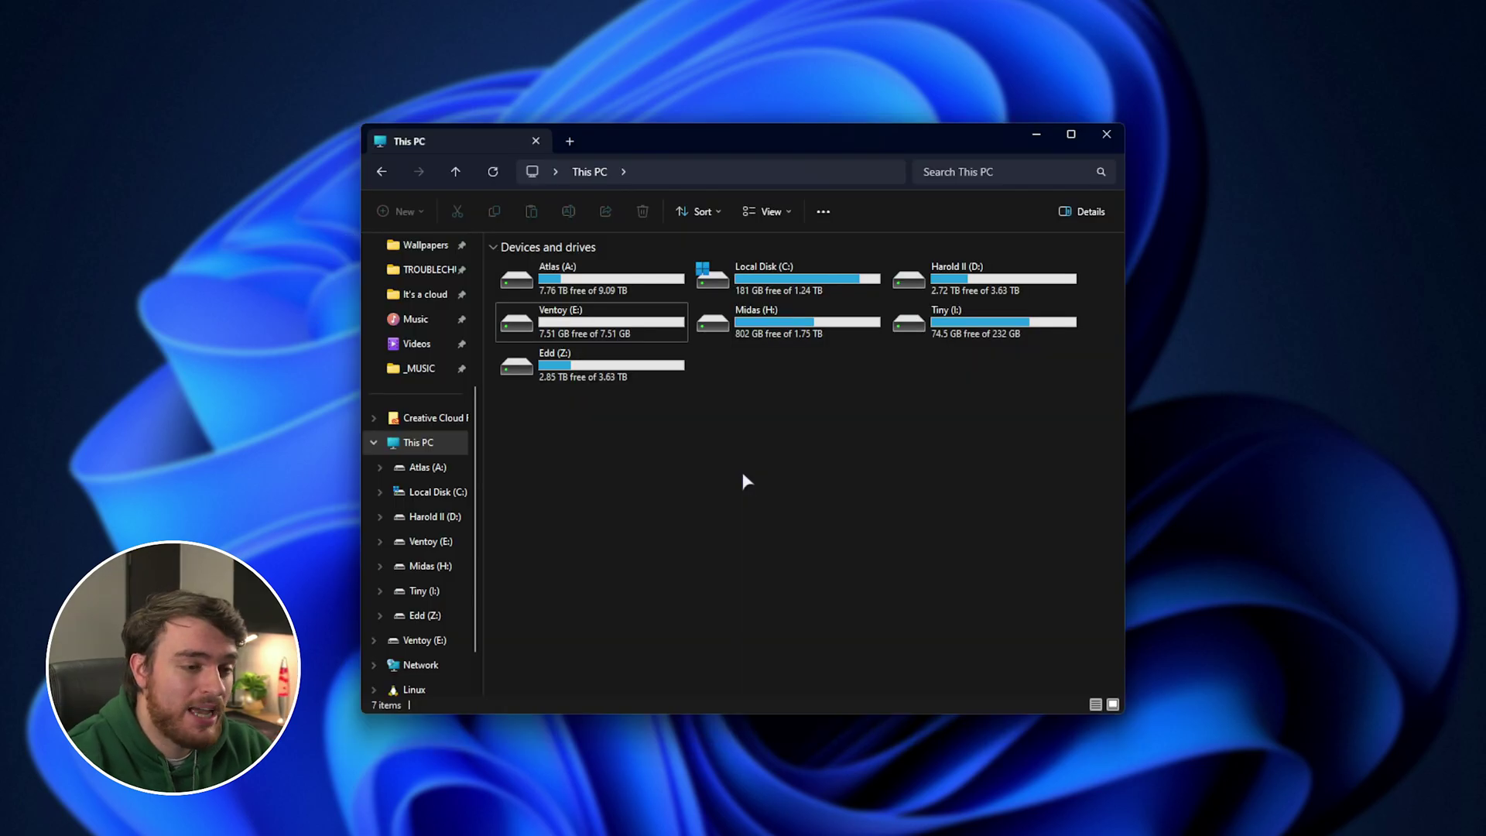
# - Open Ventoy (E:) to check it holds only System Volume Information, then return to This PC
pyautogui.click(593, 324)
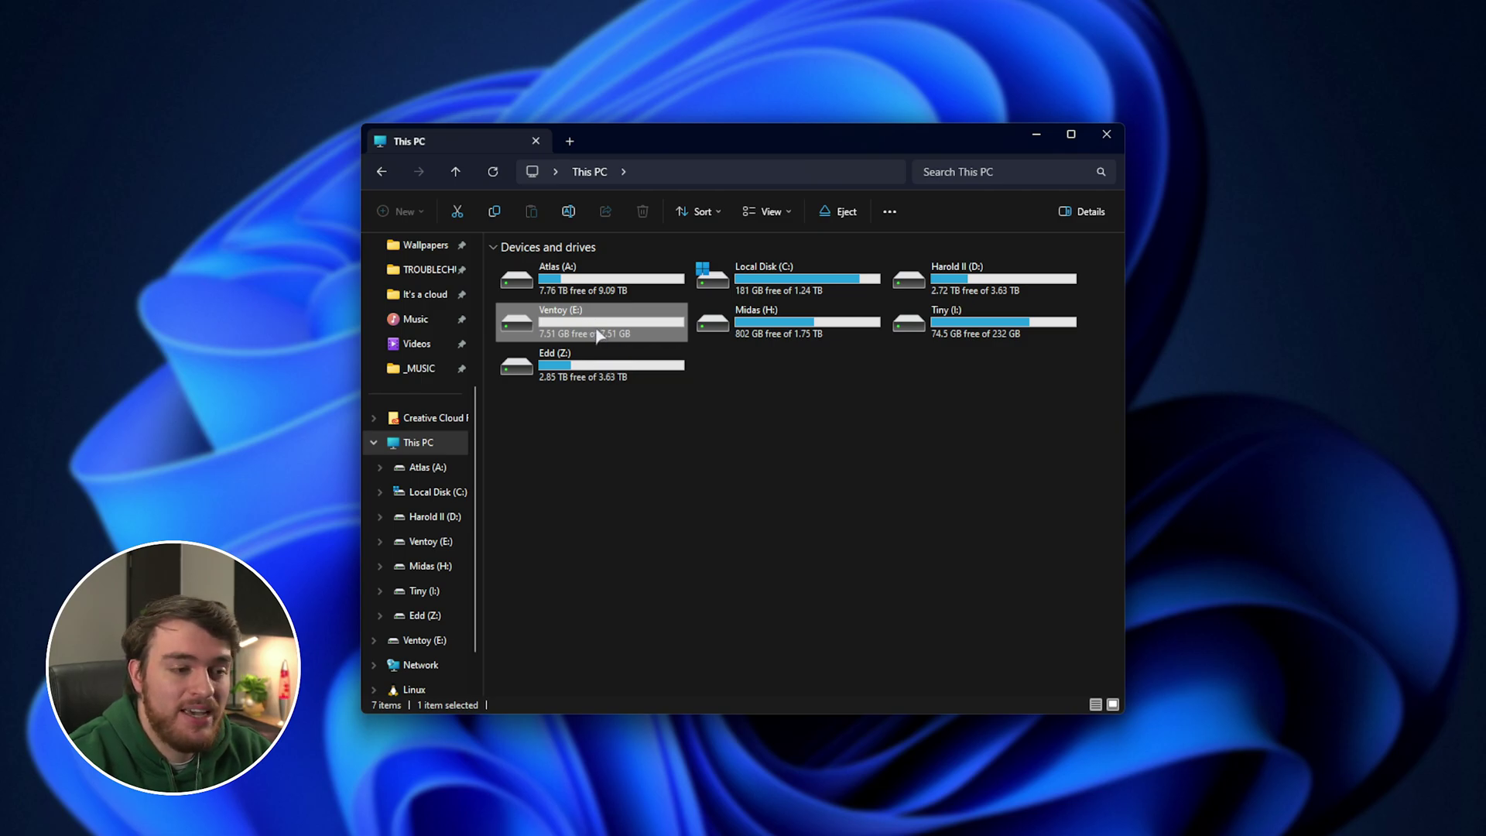
pyautogui.doubleClick(596, 333)
pyautogui.moveTo(652, 307); pyautogui.dragTo(748, 401)
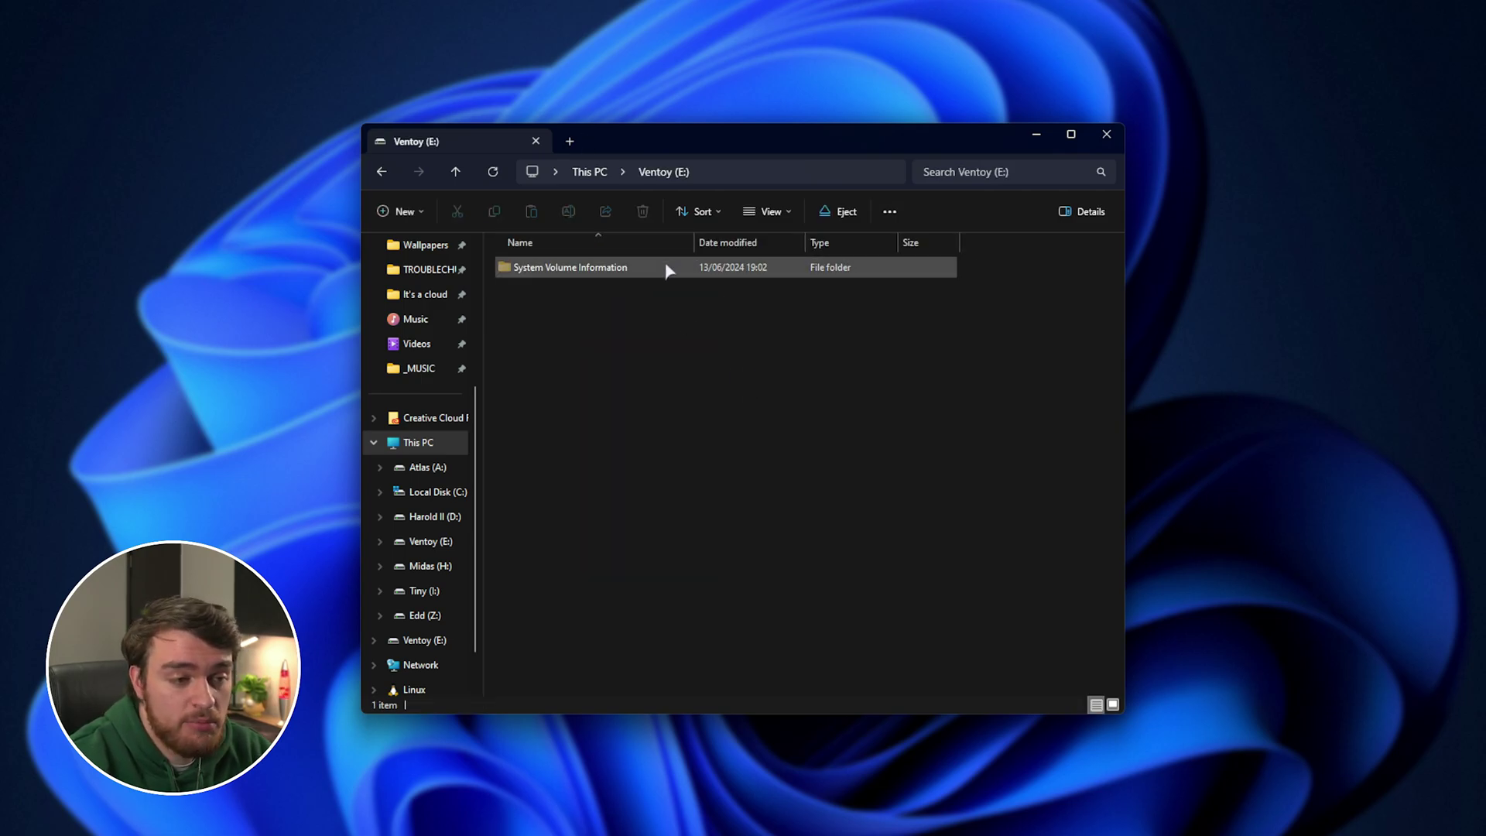
pyautogui.click(695, 333)
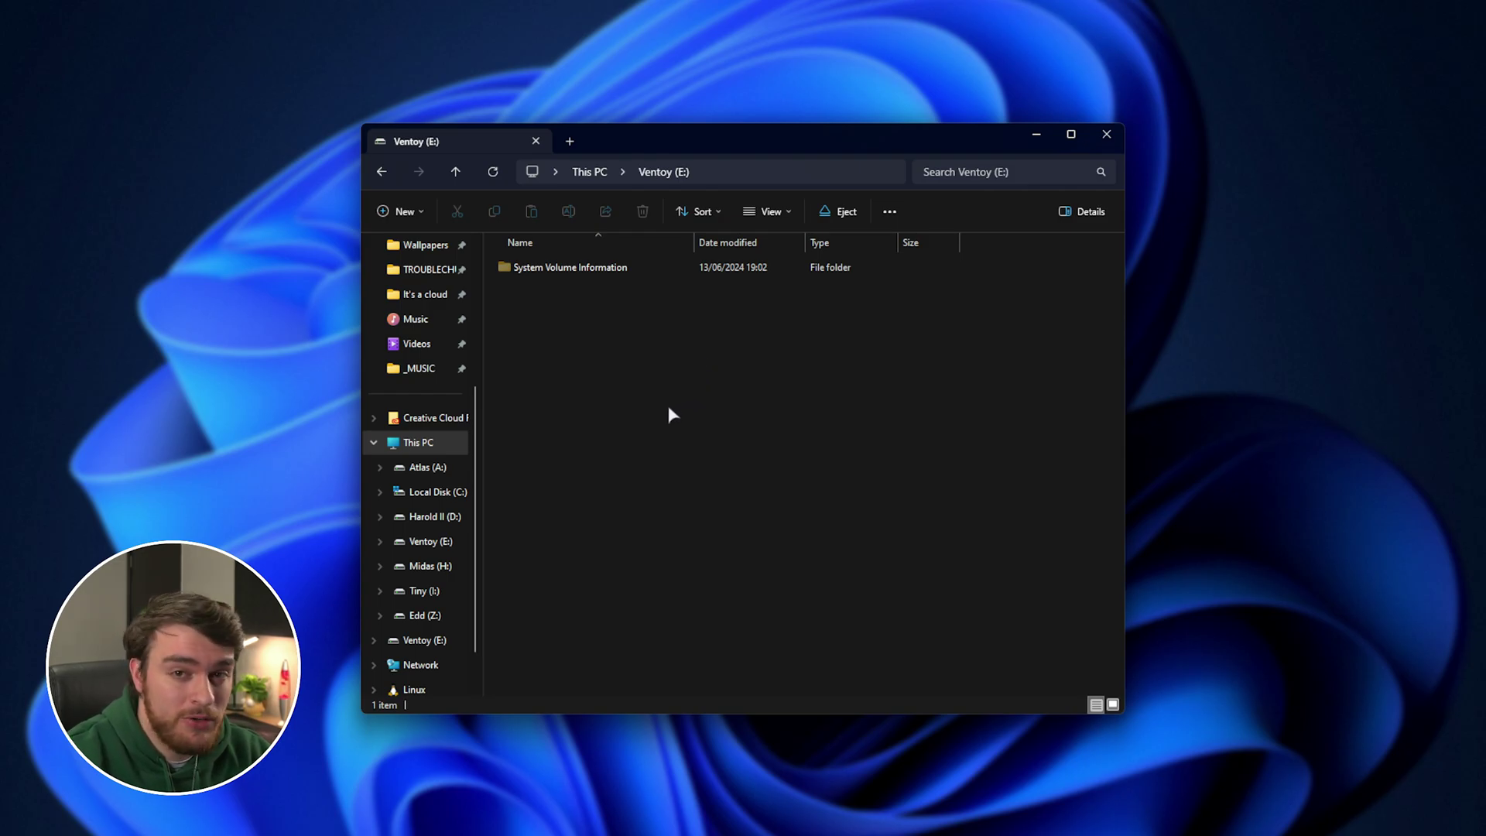
pyautogui.hotkey('alt', 'Left')
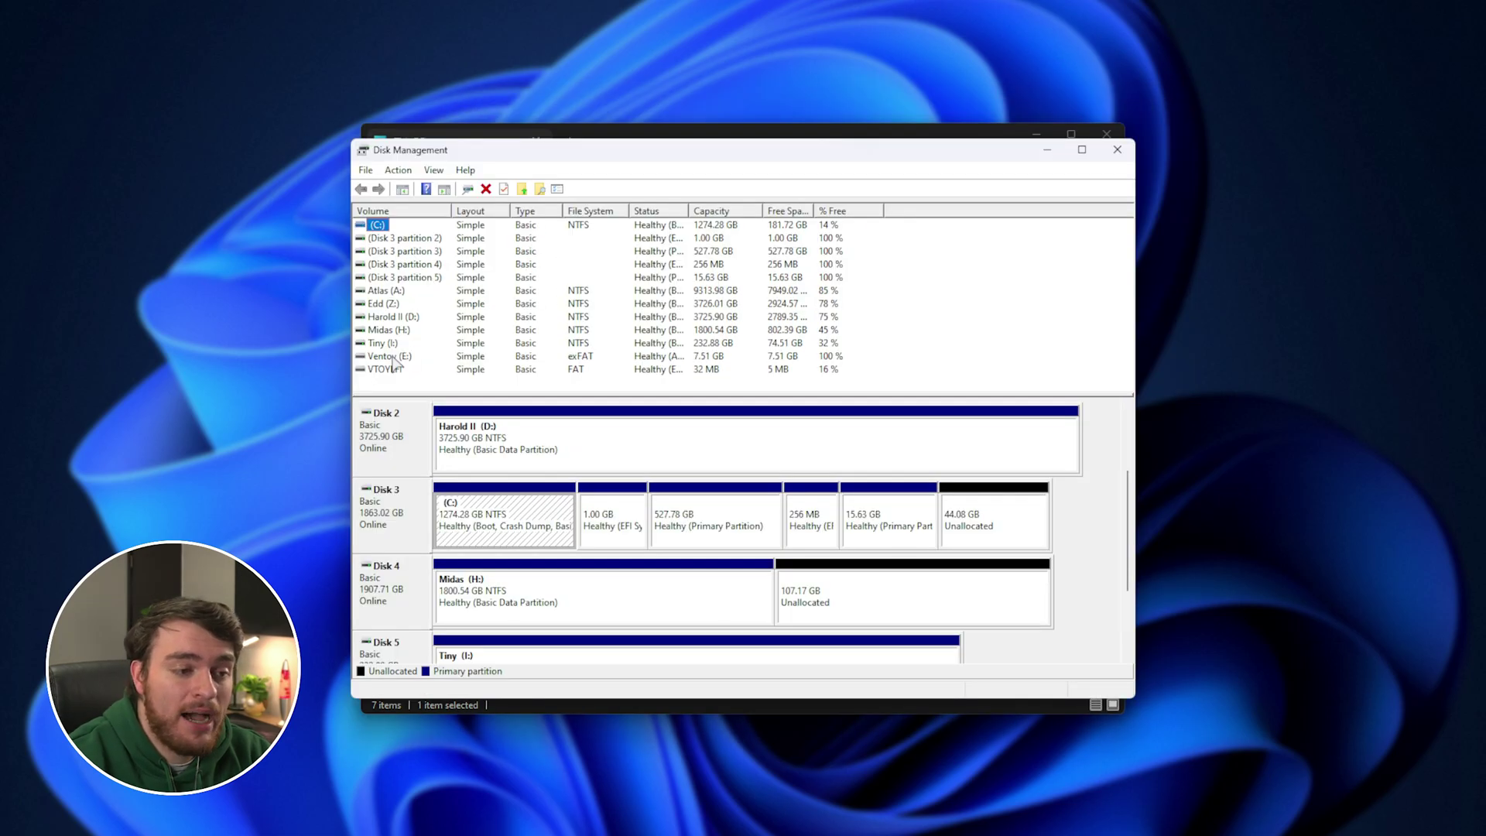
# - Inspect the Ventoy (E:) 7.51 GB exFAT and VTOYEFI 32 MB FAT partitions, then close Disk Management
pyautogui.click(393, 358)
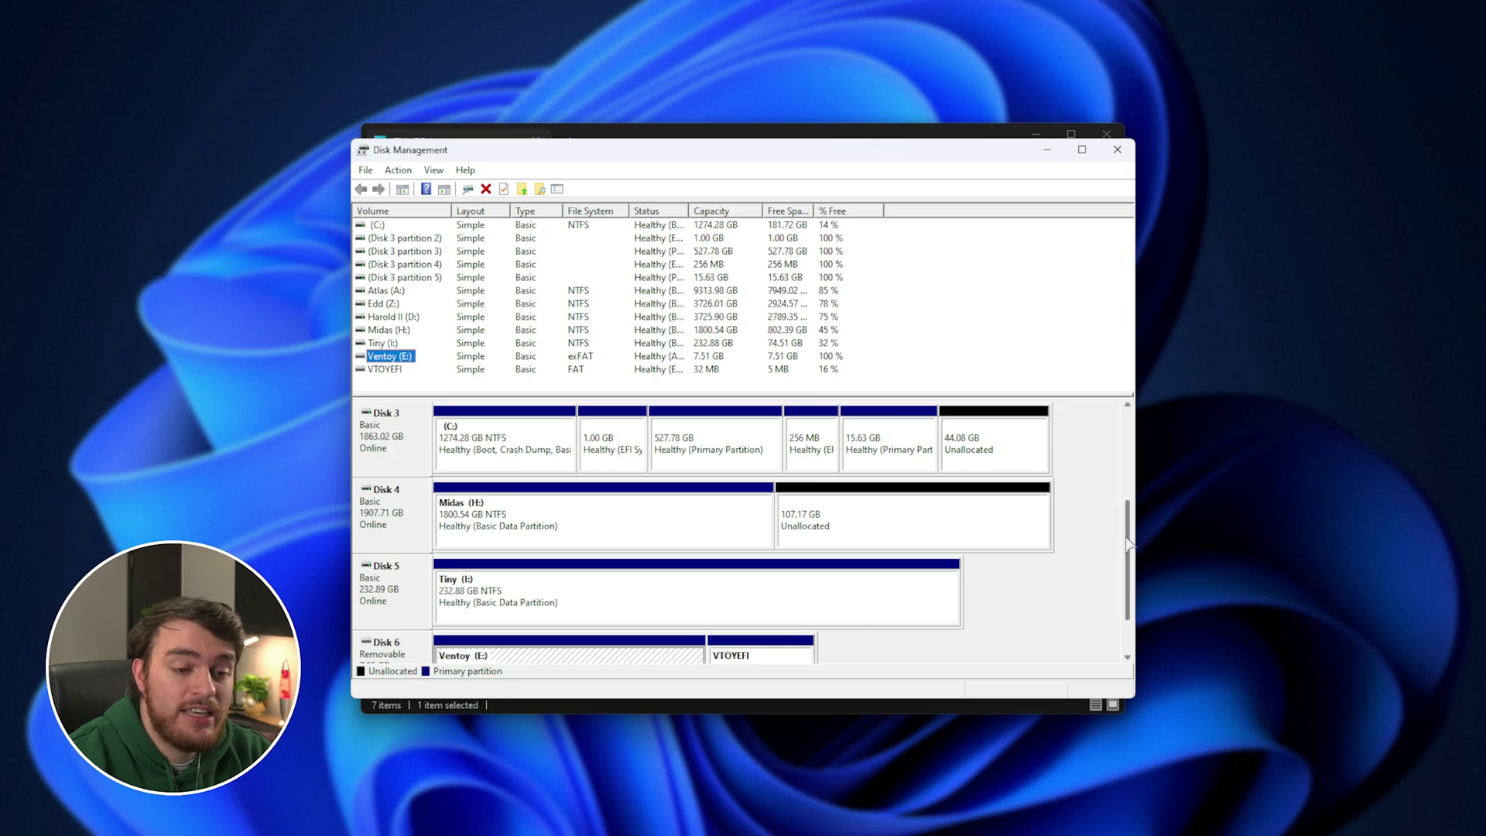
pyautogui.moveTo(1129, 544); pyautogui.dragTo(1135, 597)
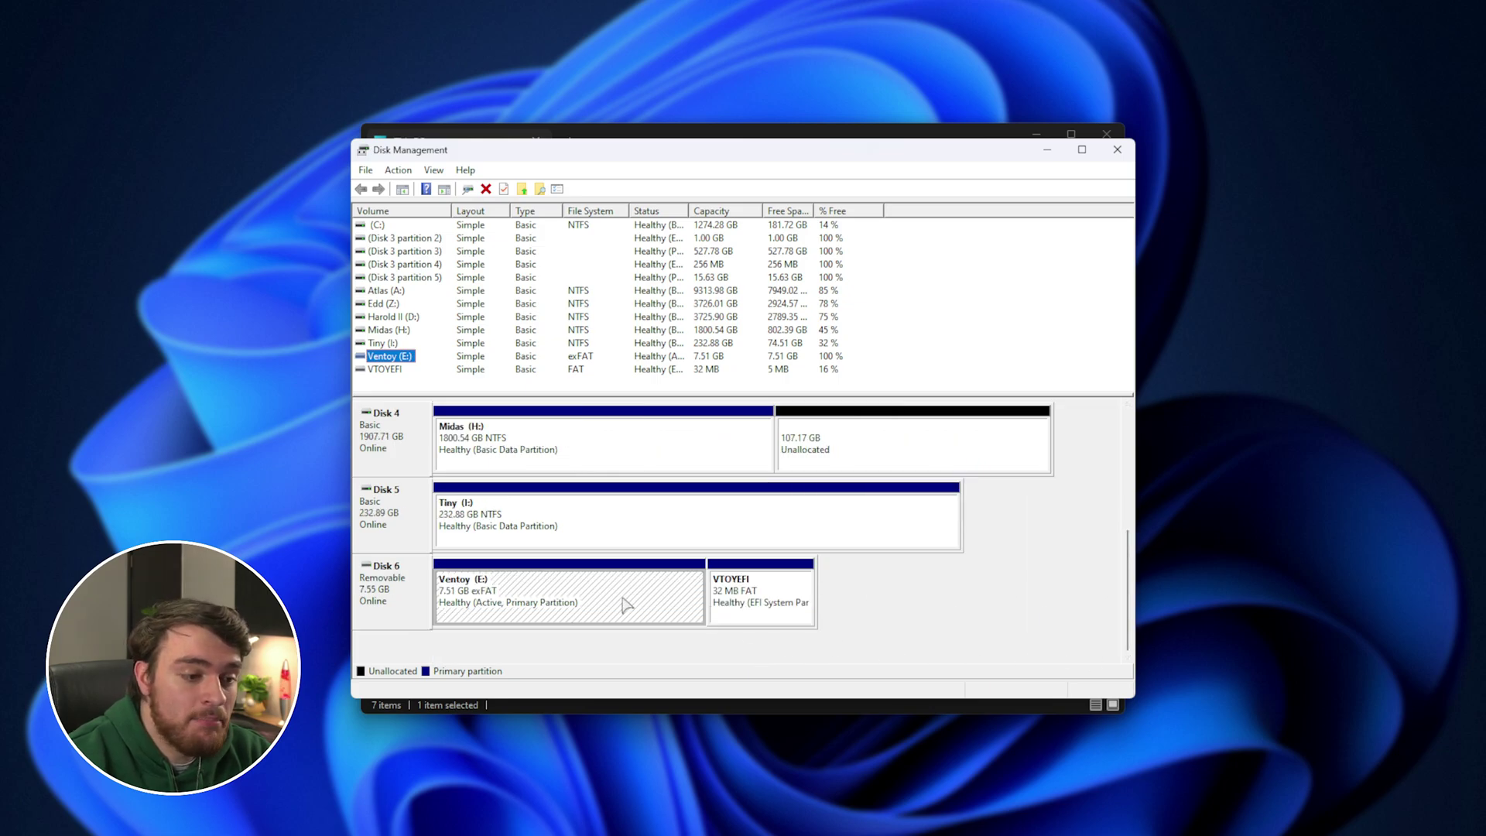
pyautogui.click(302, 666)
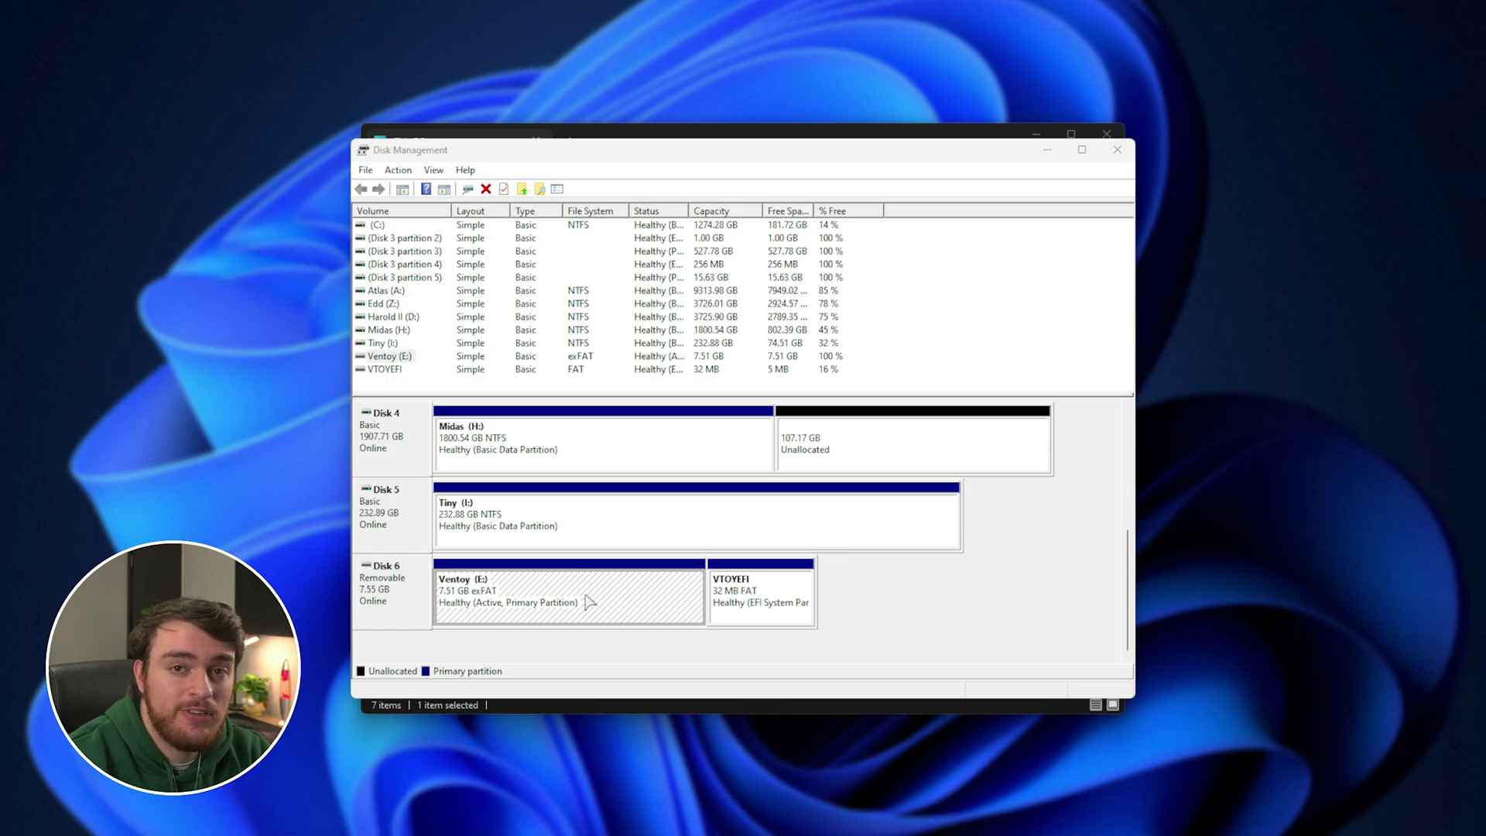
pyautogui.click(790, 591)
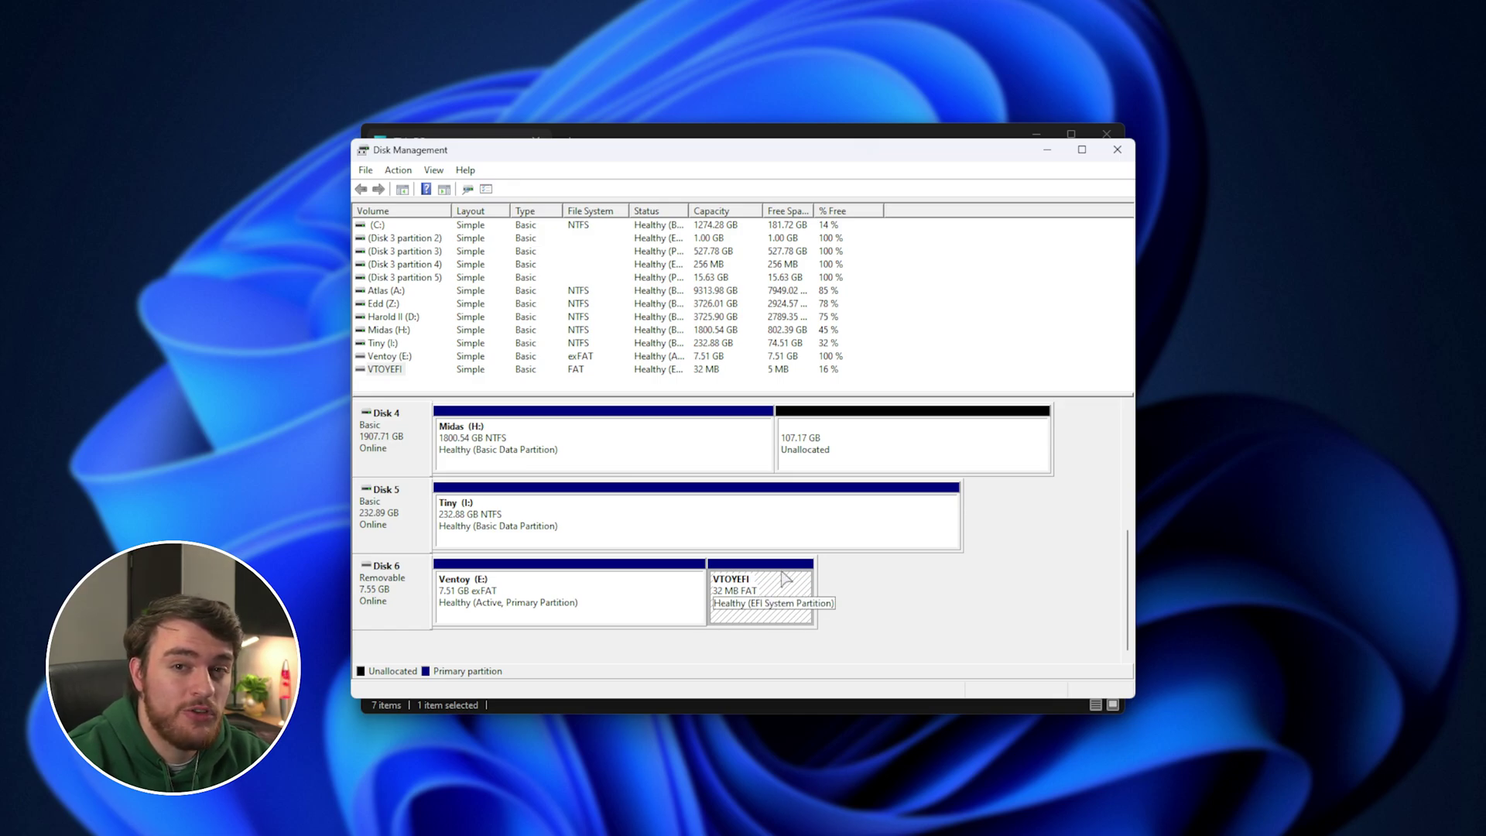
pyautogui.click(1117, 151)
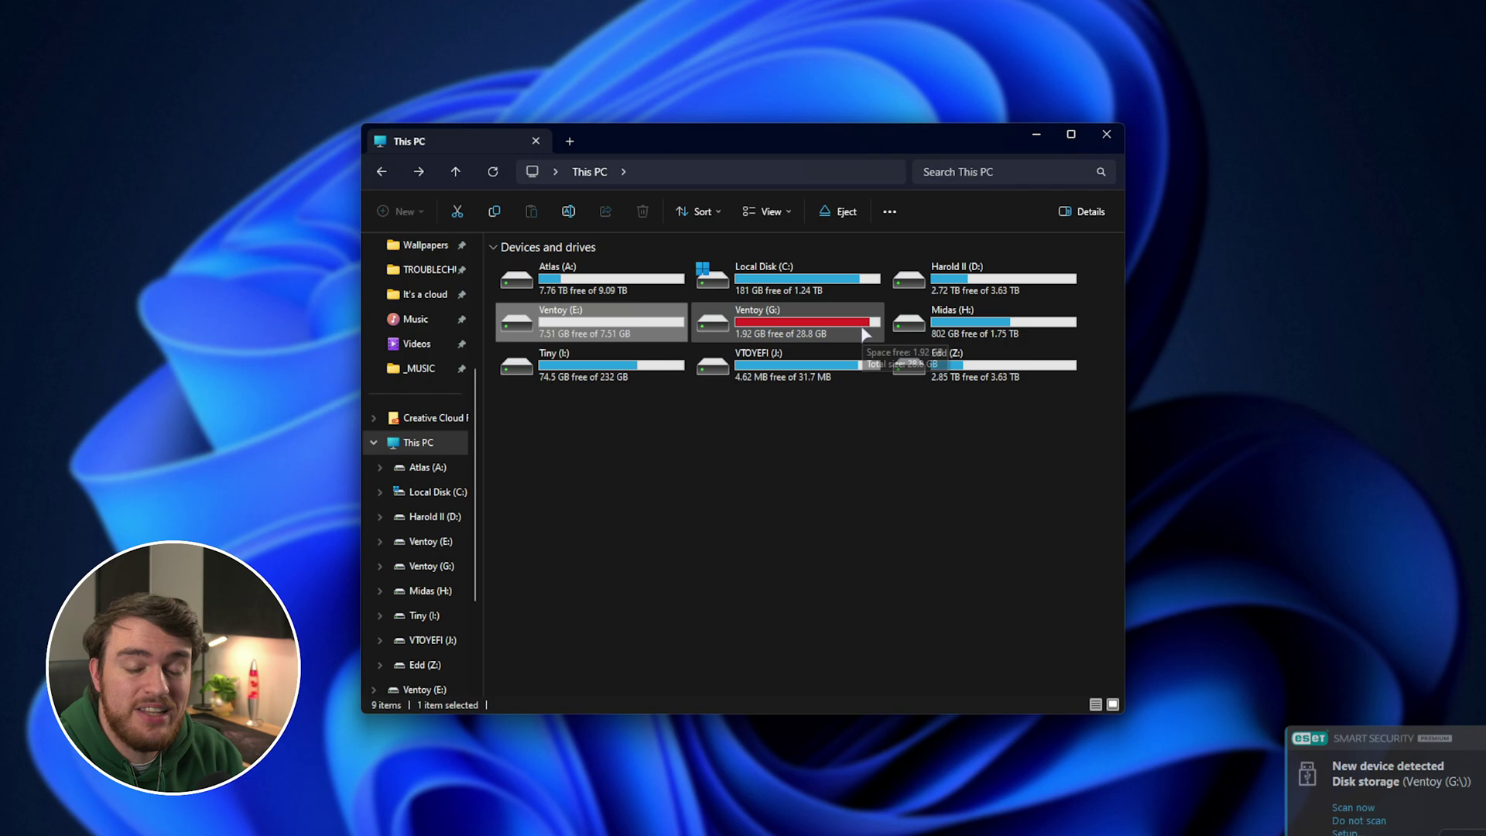
# - Open the old Ventoy (G:) drive, review all its files, and go back to This PC
pyautogui.doubleClick(865, 331)
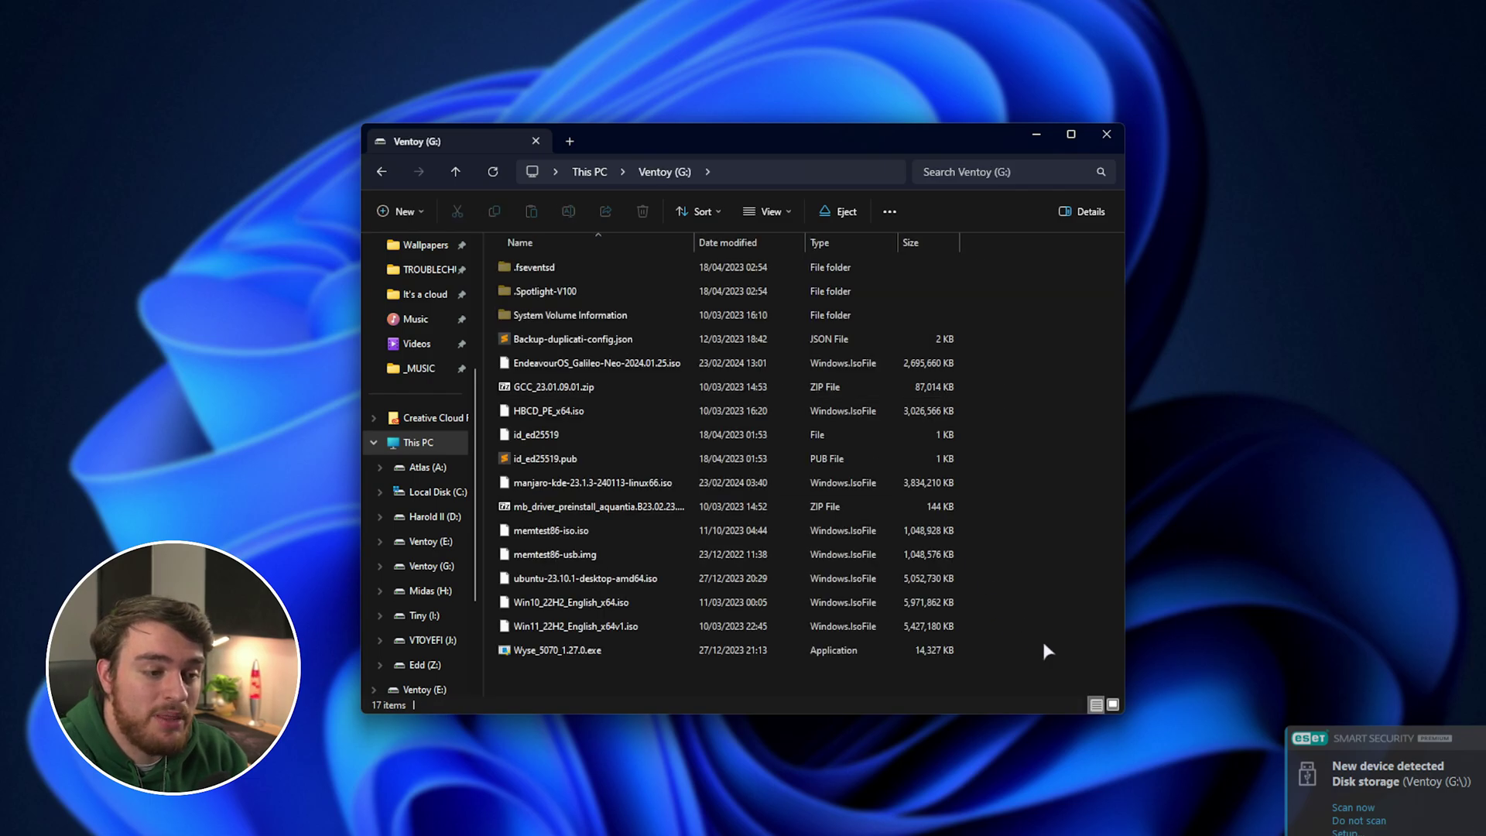
pyautogui.hotkey('ctrl', 'a')
pyautogui.click(1029, 531)
pyautogui.hotkey('alt', 'Left')
# - Review the six items on VTOYEFI (J:), then return to This PC and select Ventoy (G:)
pyautogui.moveTo(860, 432); pyautogui.dragTo(740, 362)
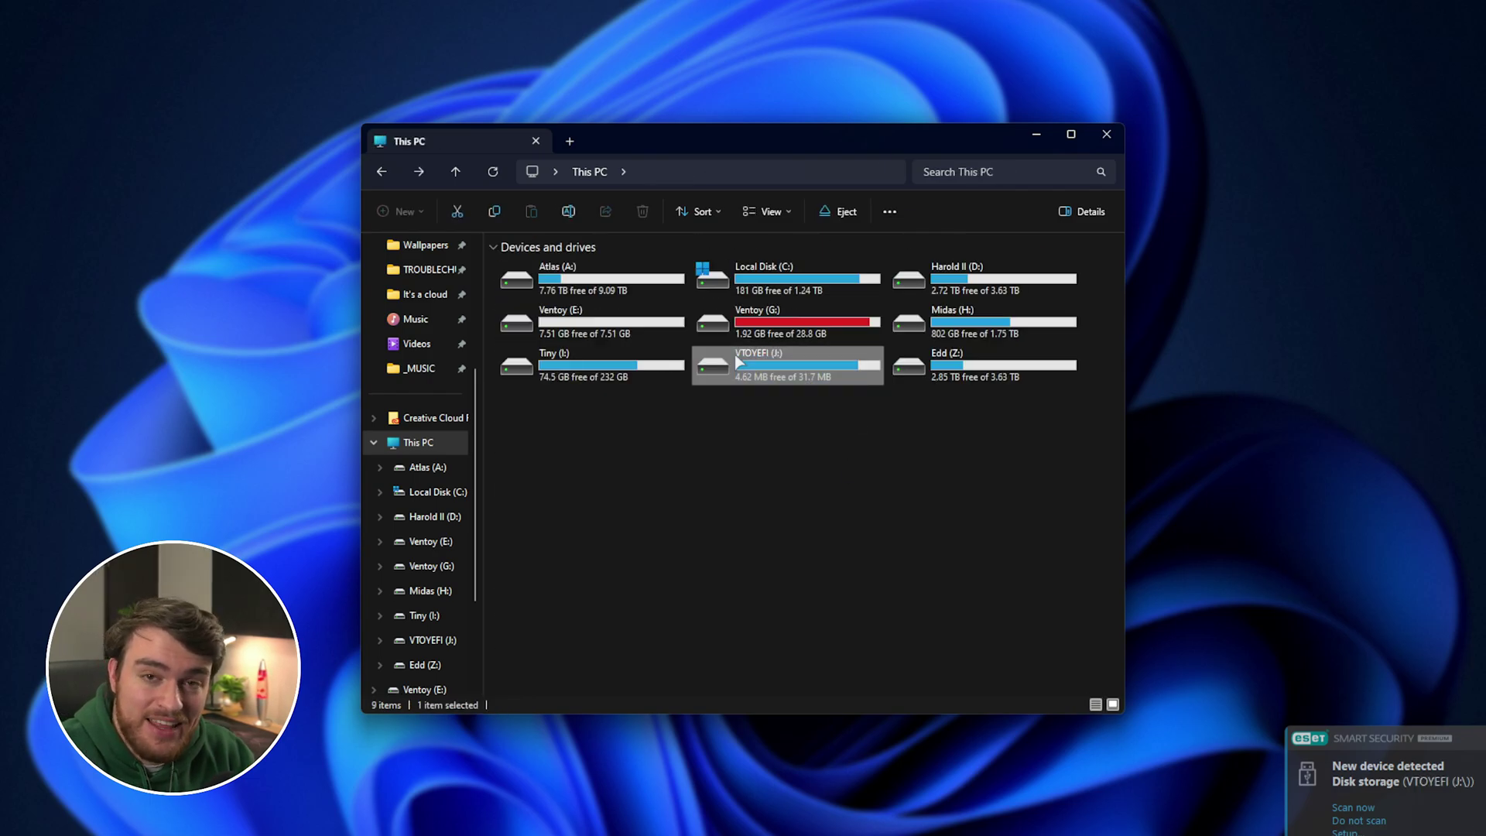
pyautogui.doubleClick(755, 378)
pyautogui.hotkey('ctrl', 'a')
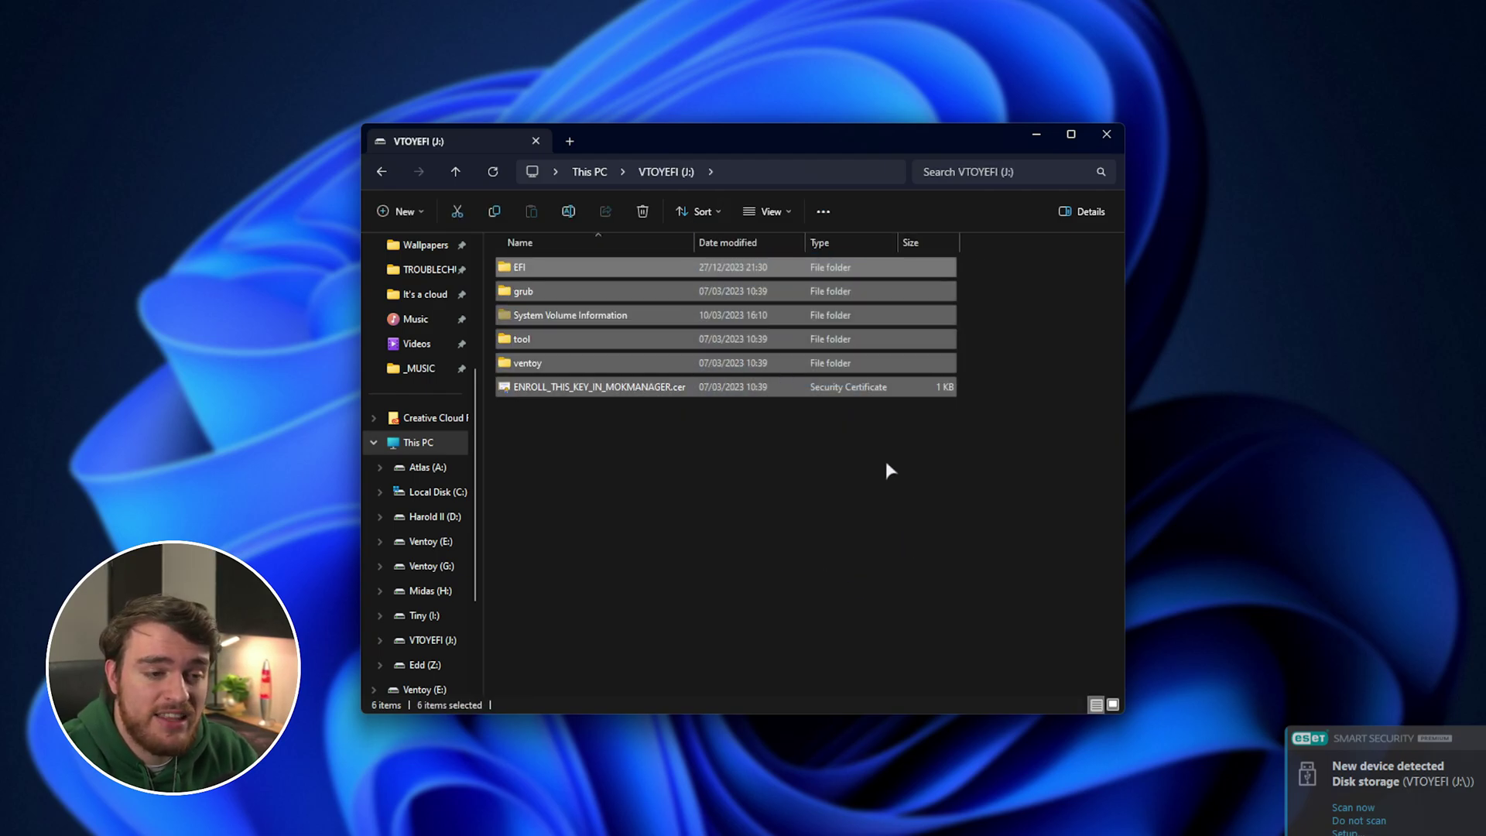
pyautogui.click(1004, 529)
pyautogui.hotkey('alt', 'Left')
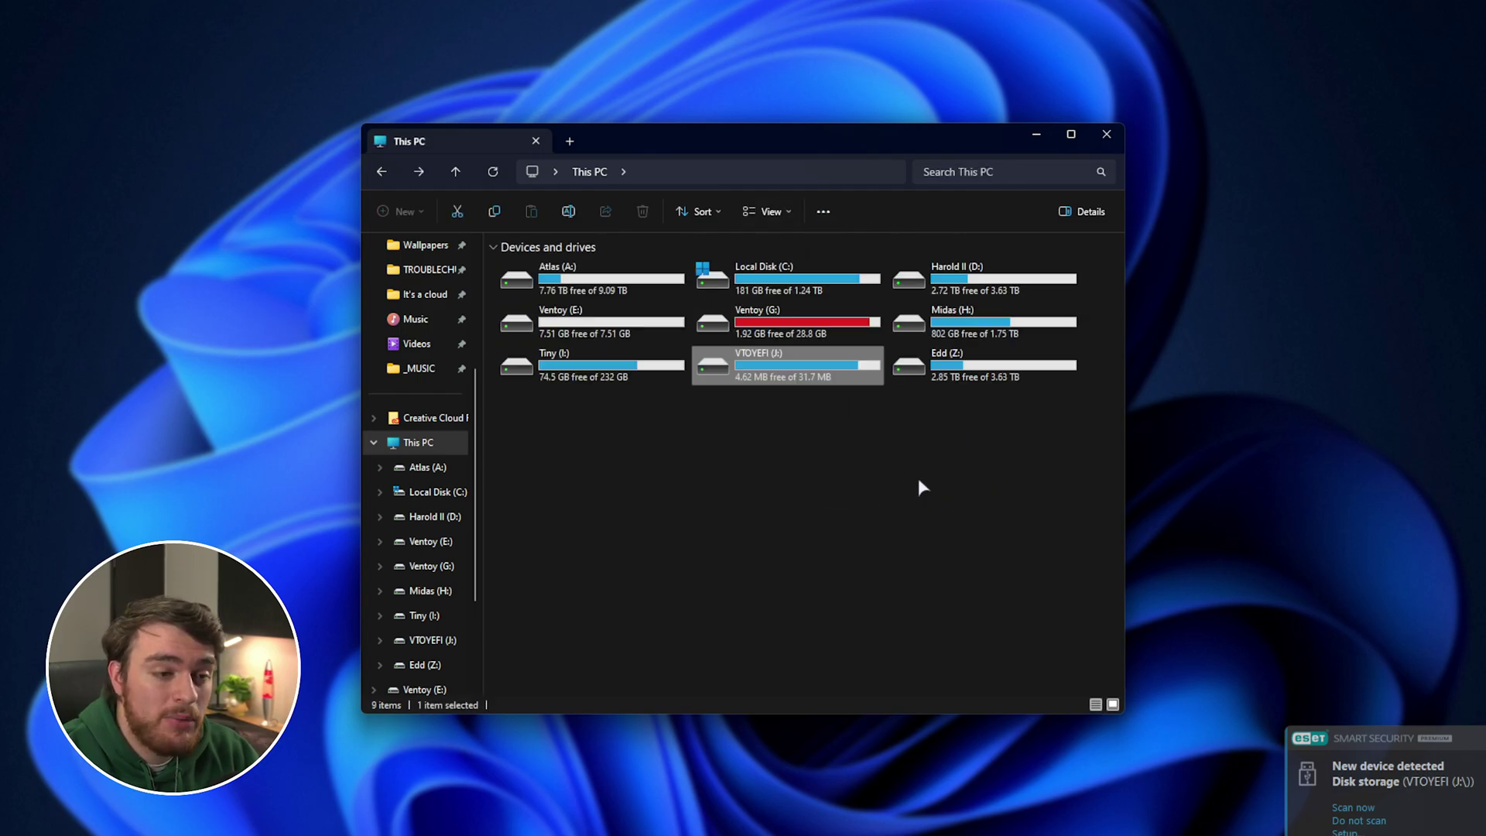
pyautogui.click(821, 341)
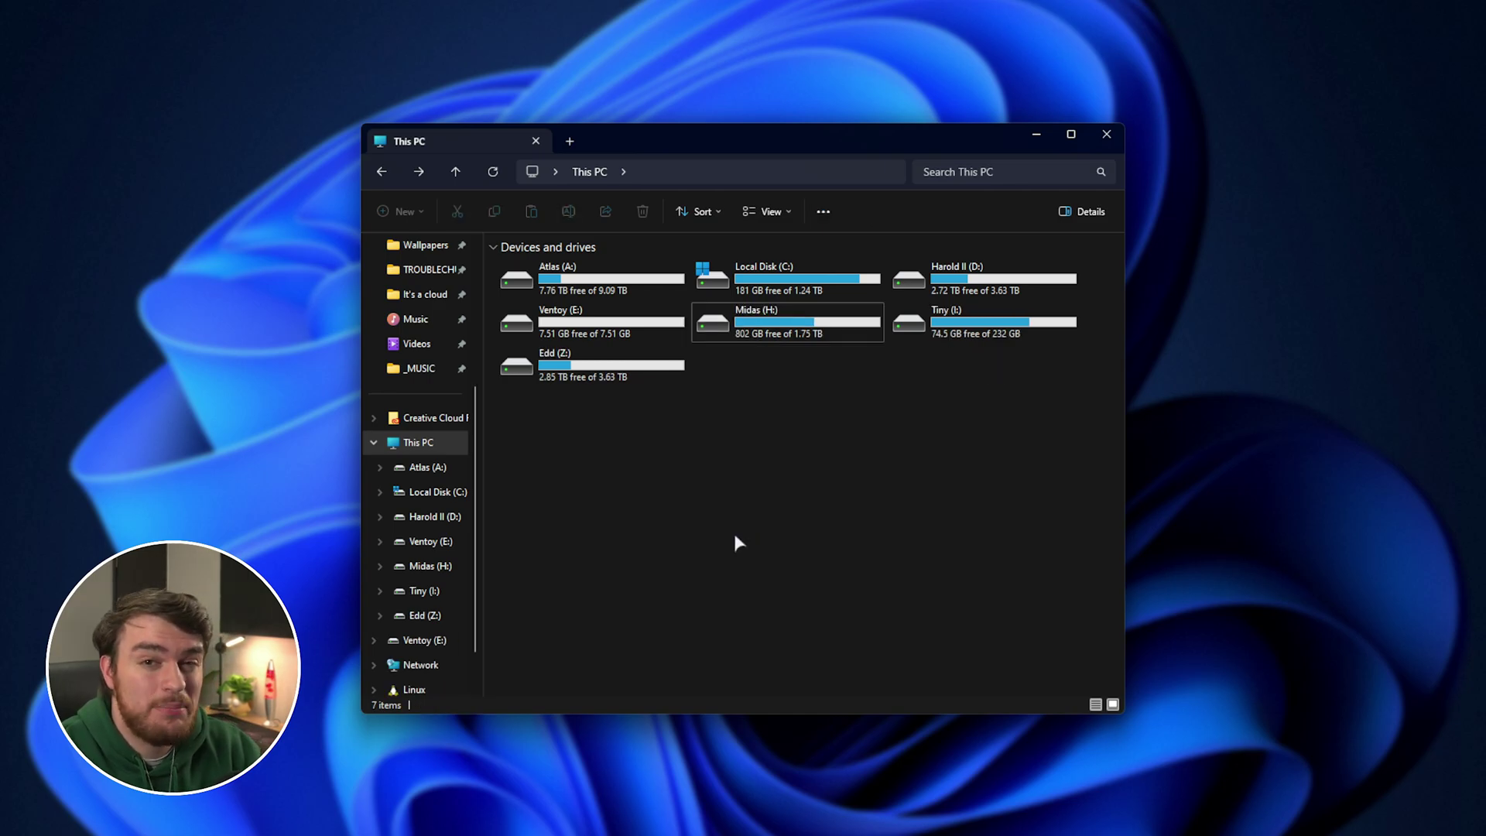
# - Open Ventoy (E:) and select the Windows 11 and Linux Mint ISOs in Downloads
pyautogui.doubleClick(650, 333)
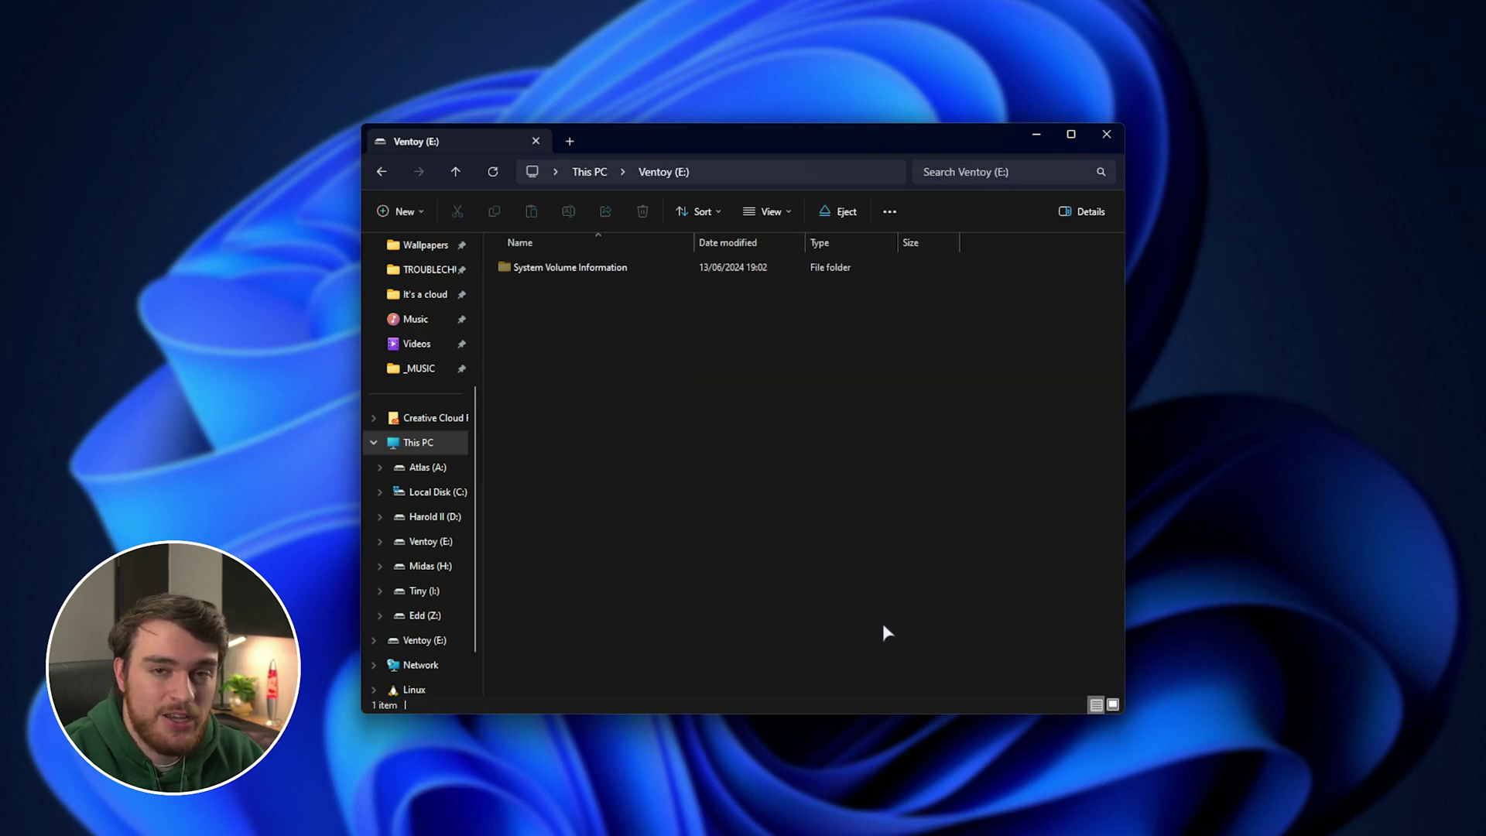
pyautogui.moveTo(935, 593); pyautogui.dragTo(588, 325)
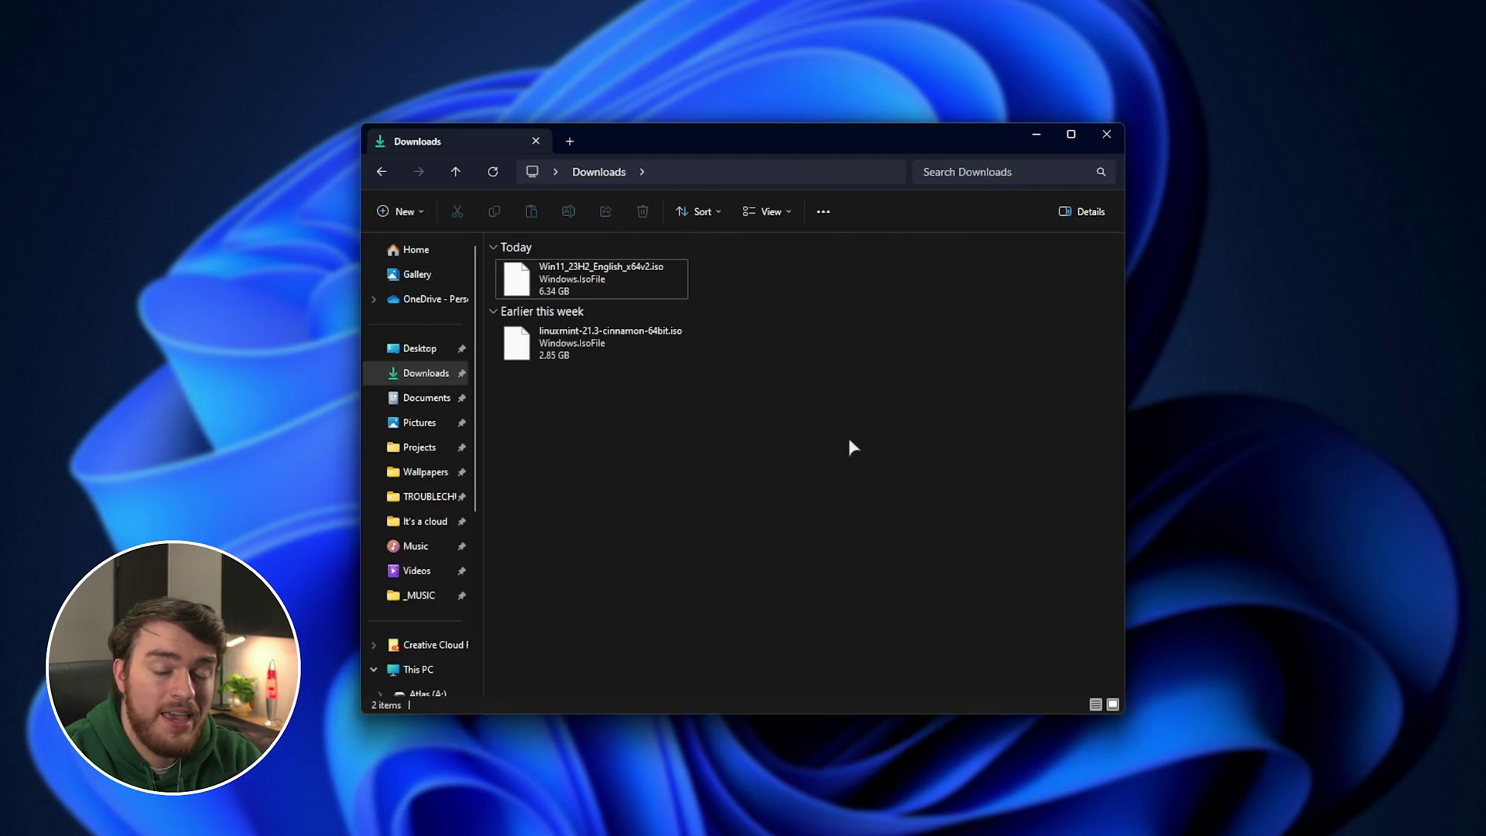
pyautogui.click(624, 293)
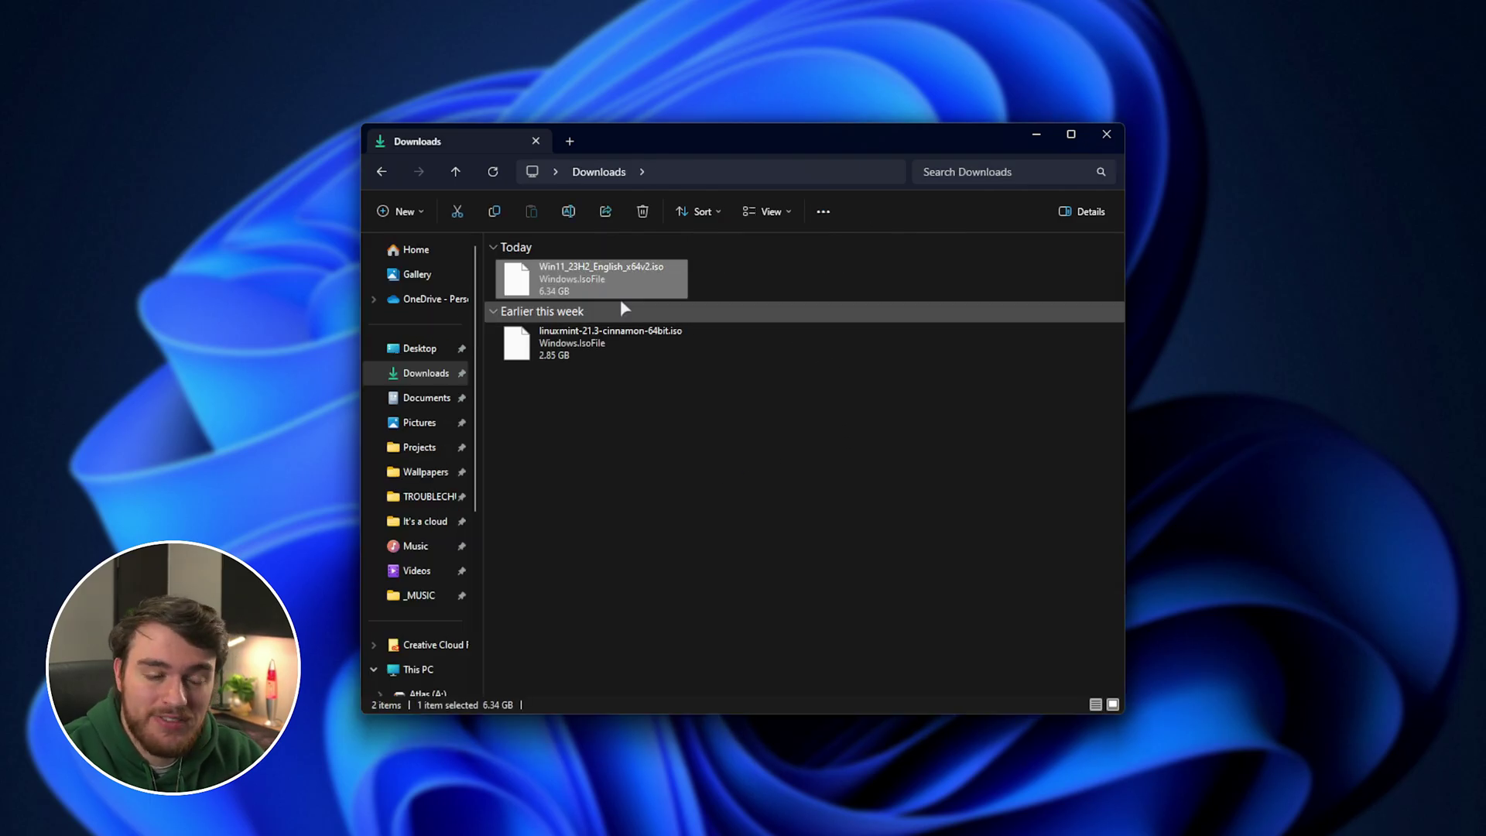
pyautogui.click(623, 357)
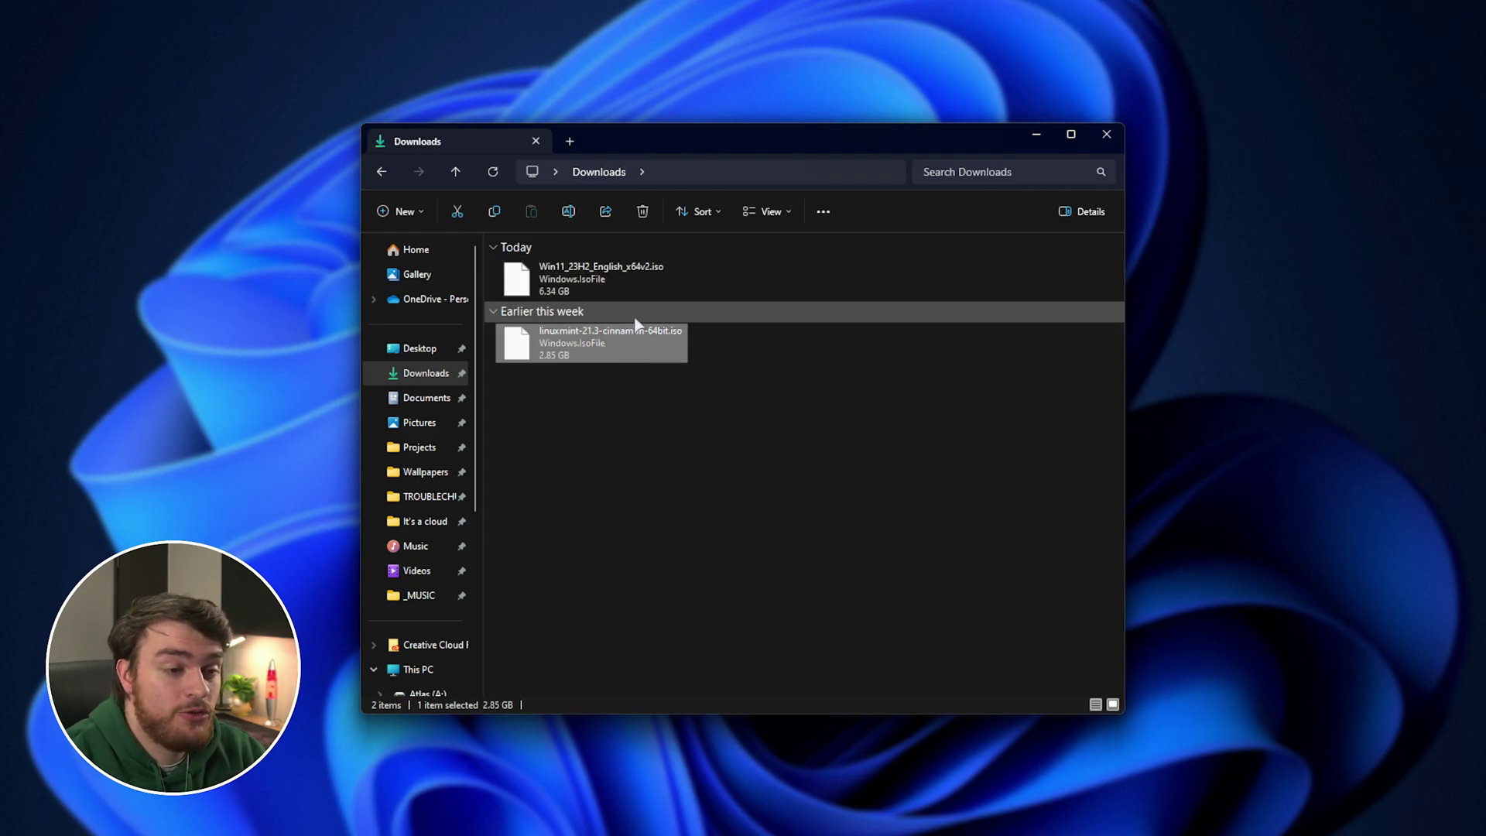
pyautogui.moveTo(779, 410); pyautogui.dragTo(504, 236)
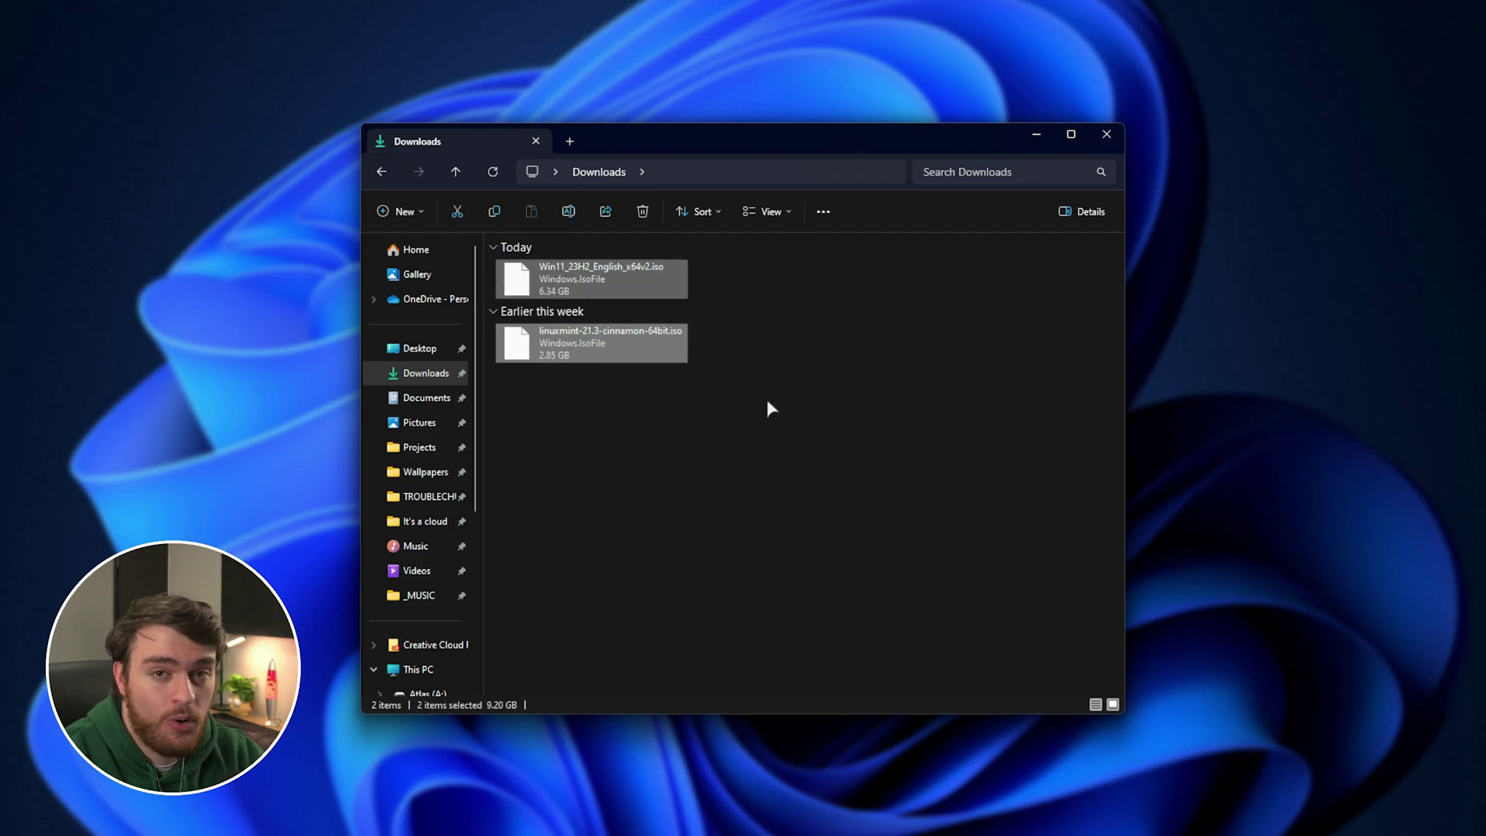
# - Copy both ISOs onto Ventoy (E:) using TeraCopy
pyautogui.moveTo(804, 139); pyautogui.dragTo(1244, 158)
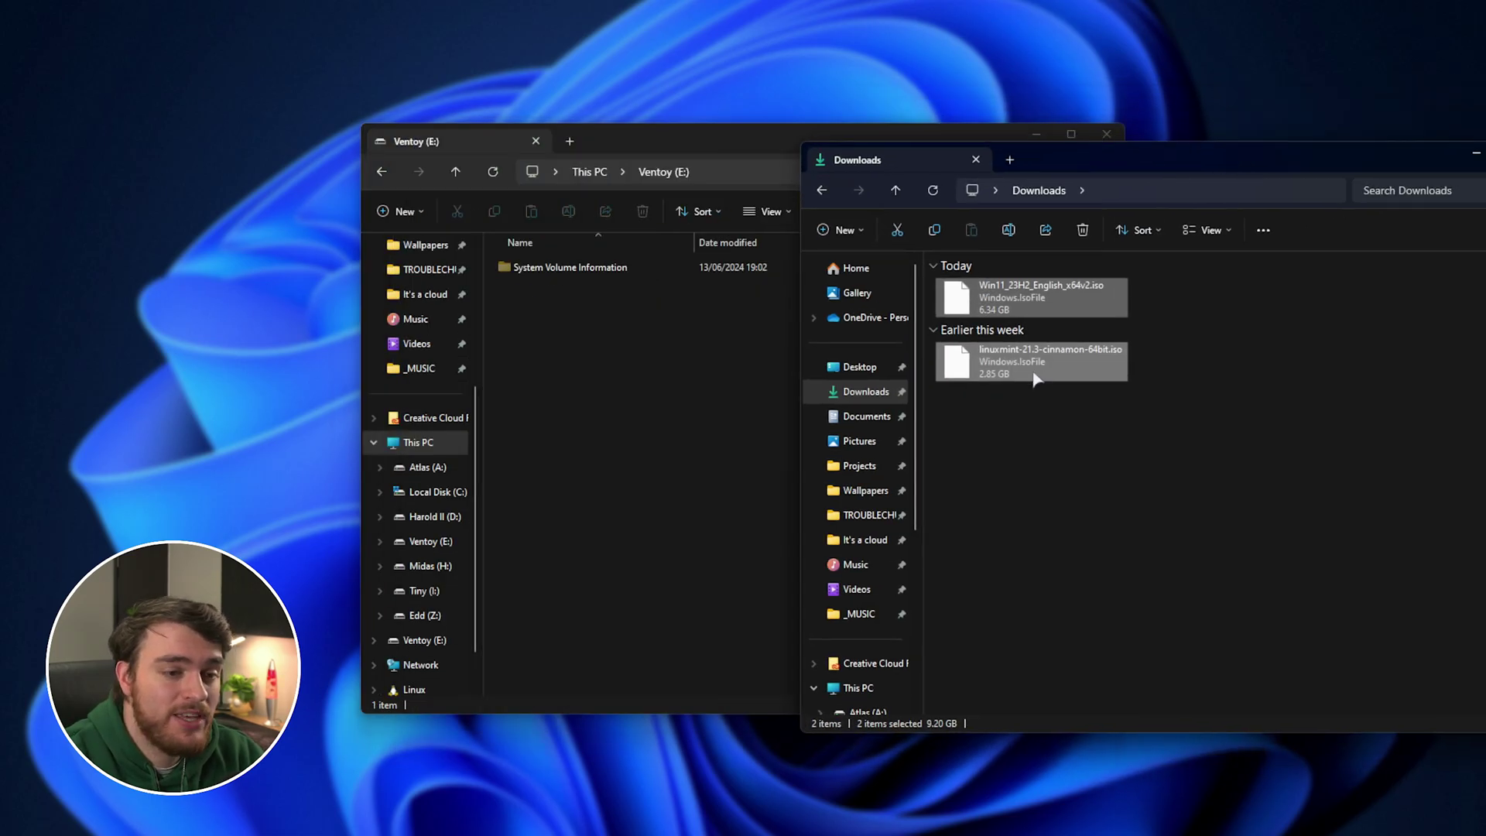
pyautogui.moveTo(1036, 377); pyautogui.dragTo(607, 391)
pyautogui.click(723, 523)
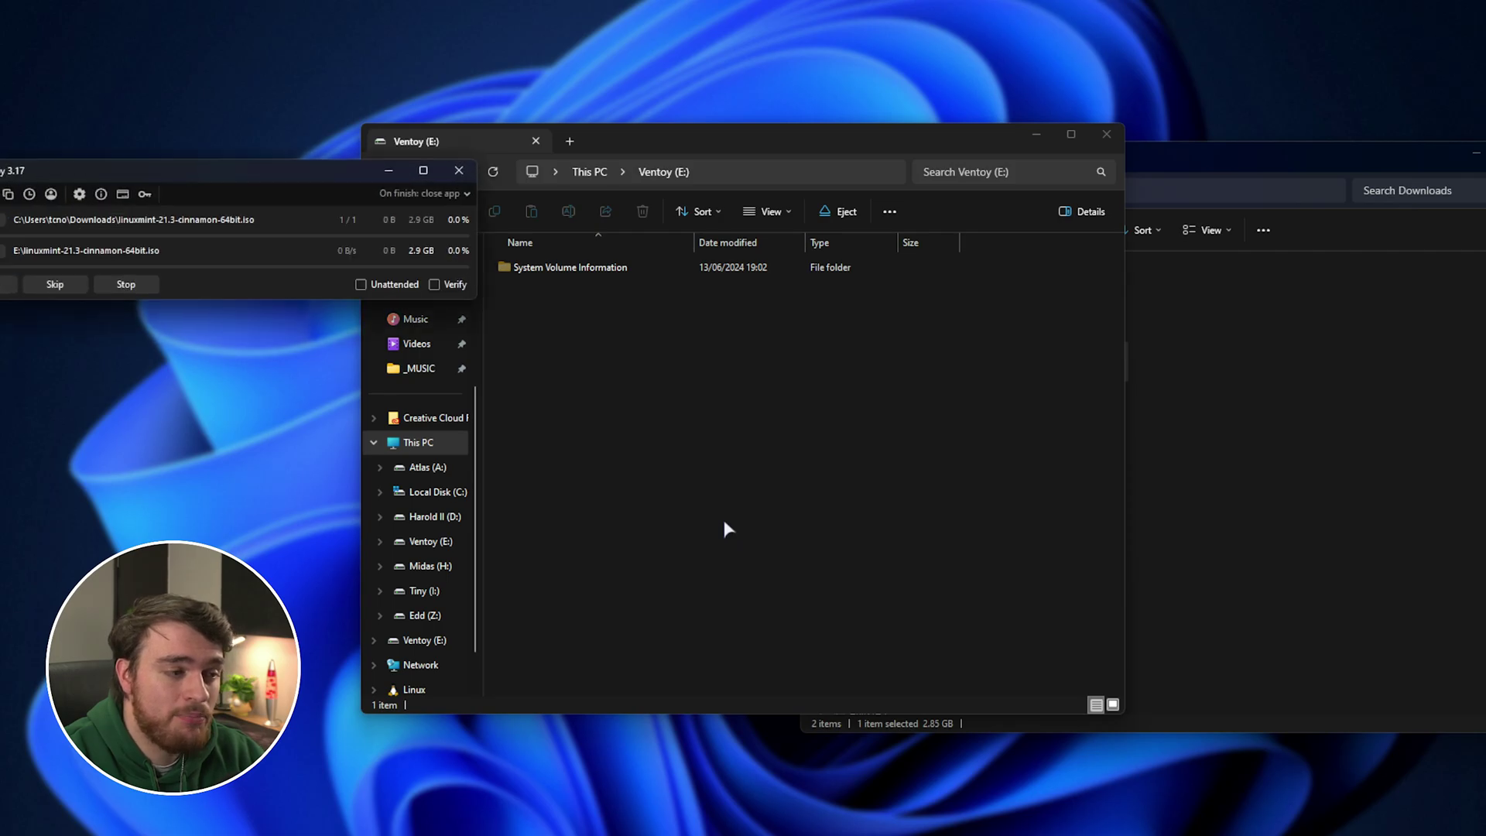
pyautogui.moveTo(930, 258); pyautogui.dragTo(888, 361)
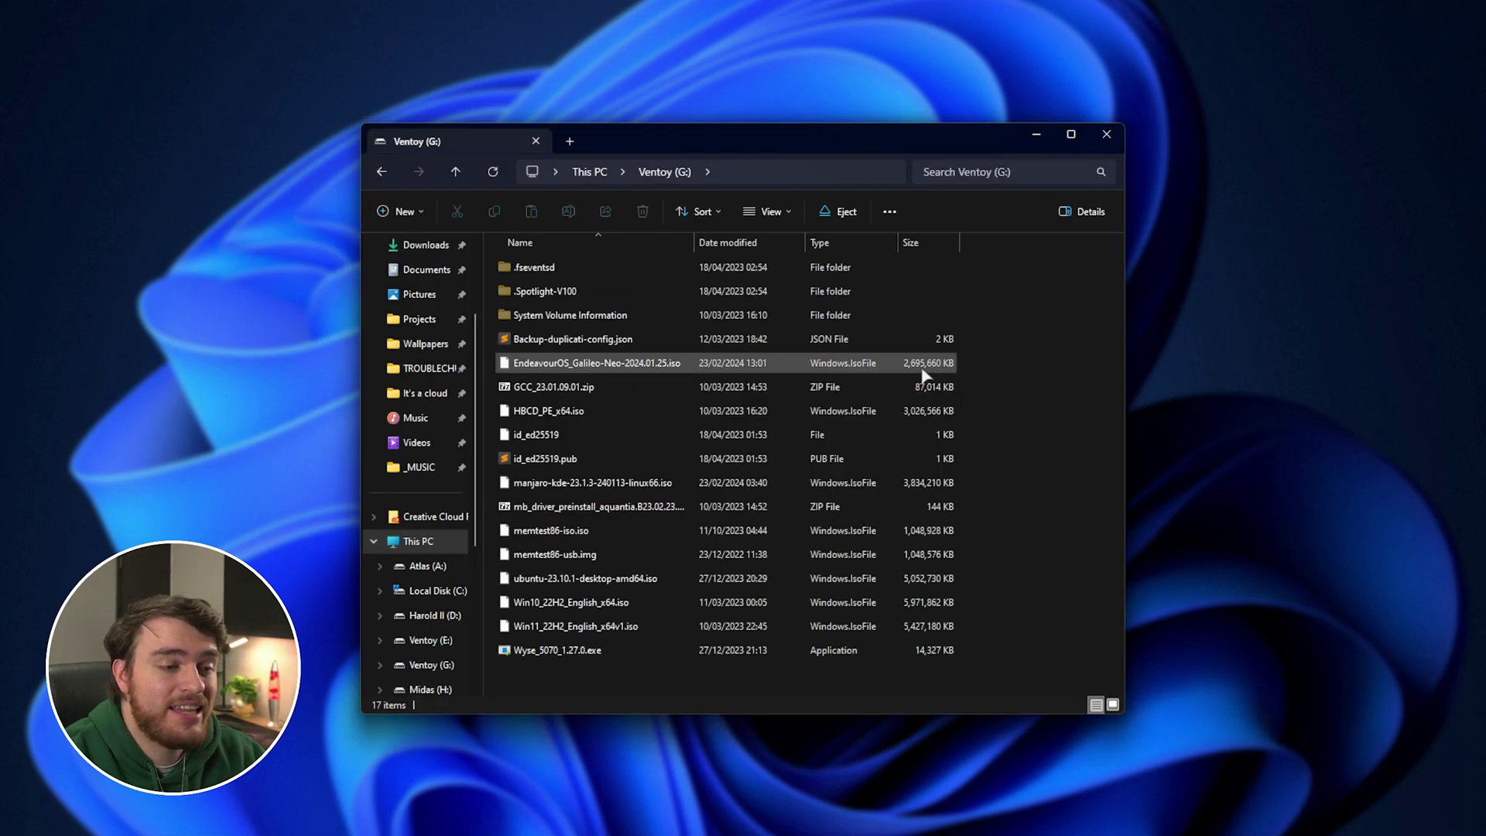
pyautogui.click(923, 368)
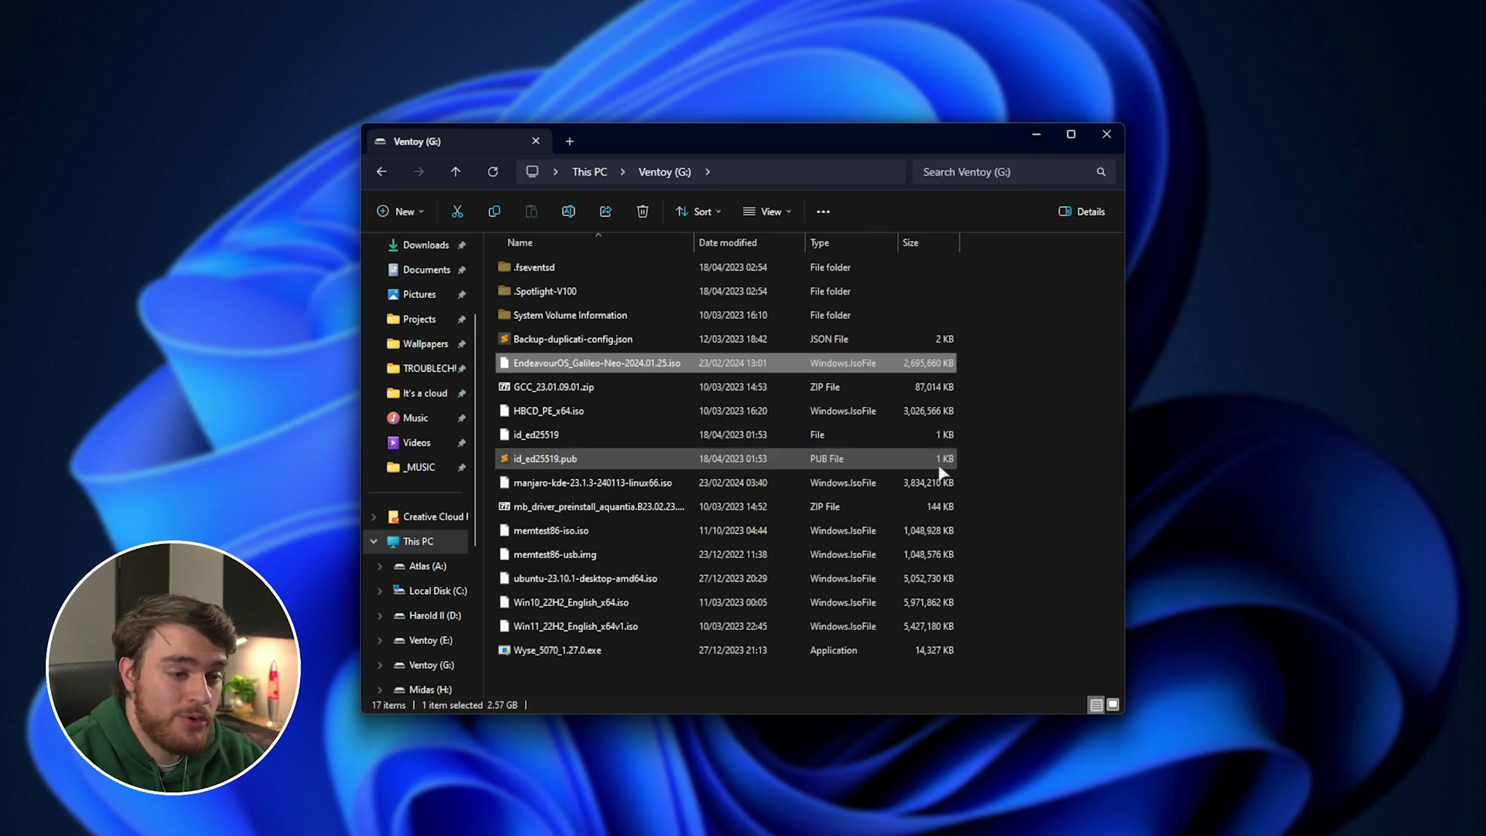
pyautogui.click(833, 415)
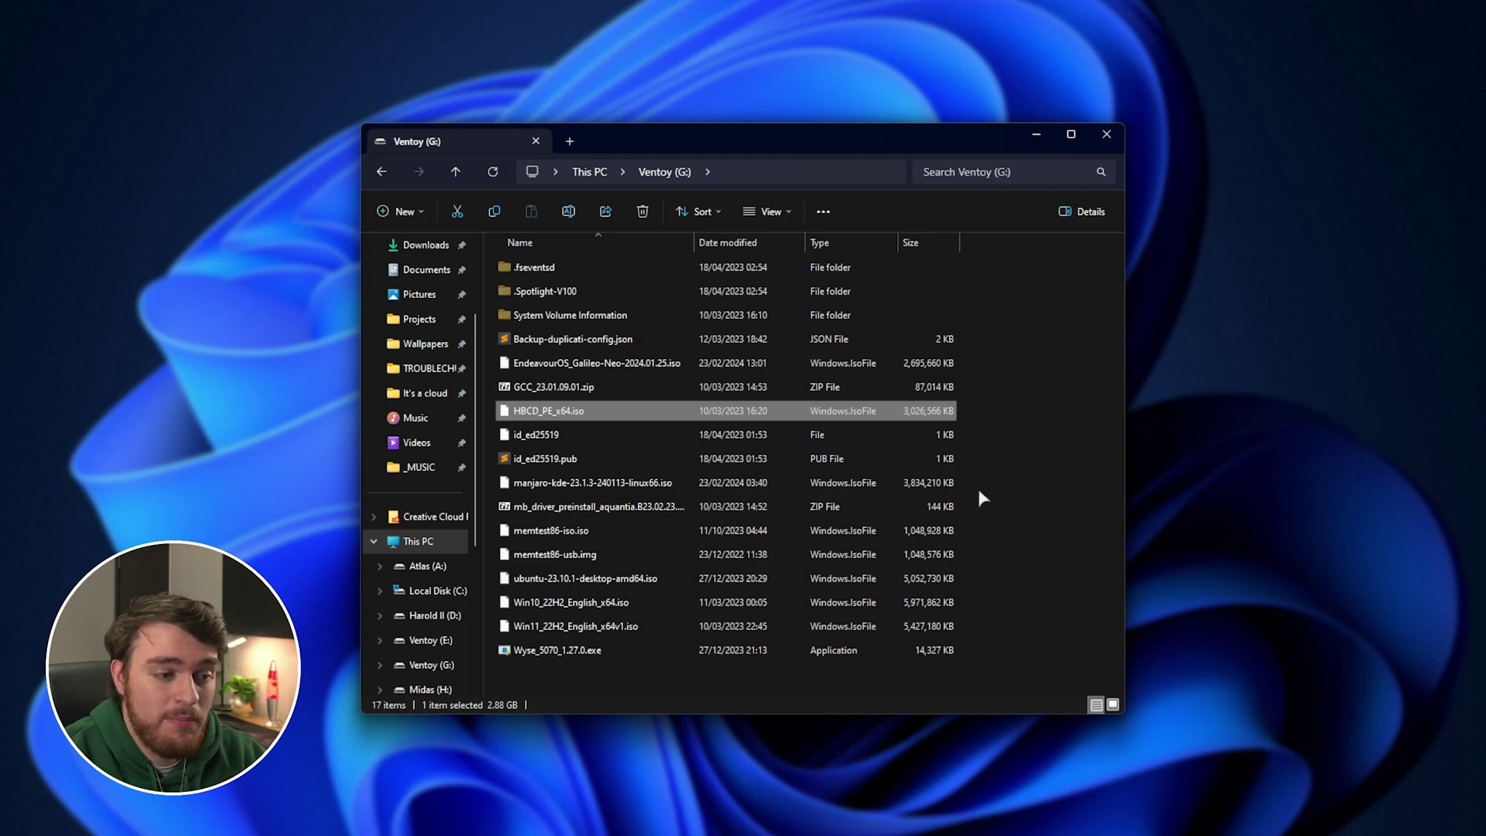
pyautogui.click(952, 485)
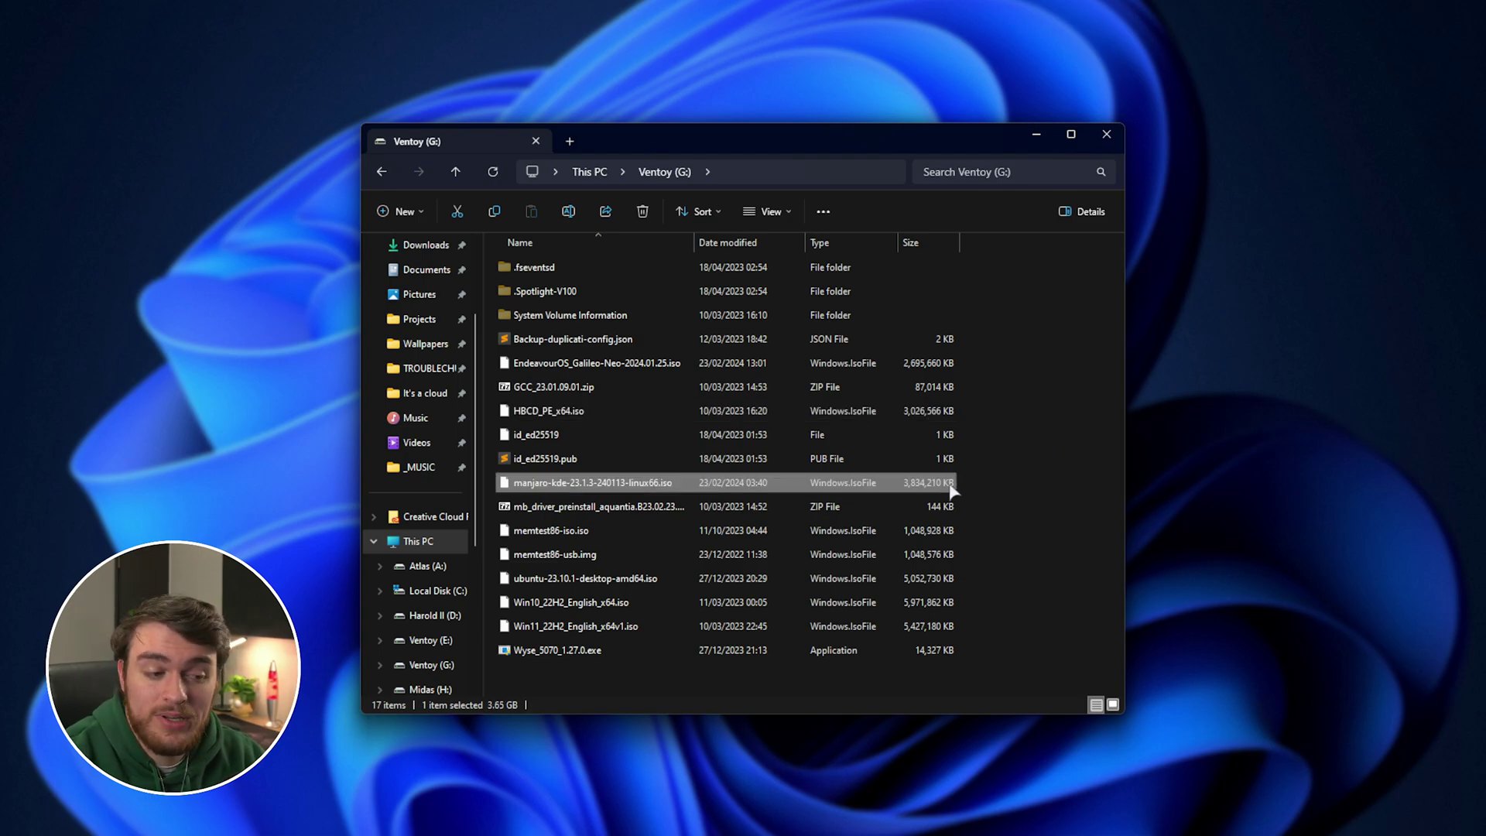
pyautogui.click(871, 579)
pyautogui.click(889, 608)
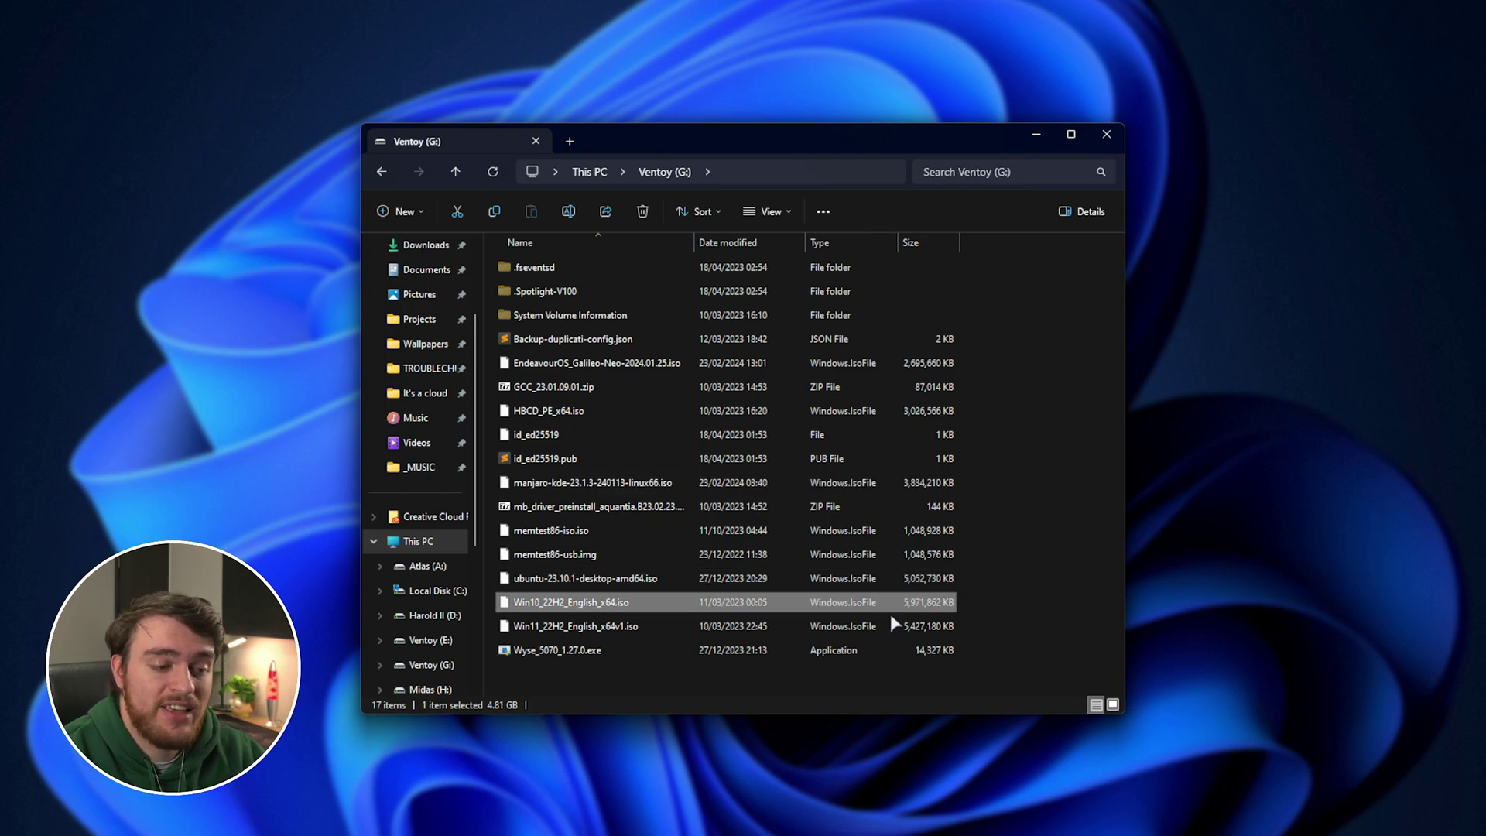
pyautogui.click(895, 624)
pyautogui.keyDown('ctrl'); pyautogui.click(878, 609); pyautogui.keyUp('ctrl')
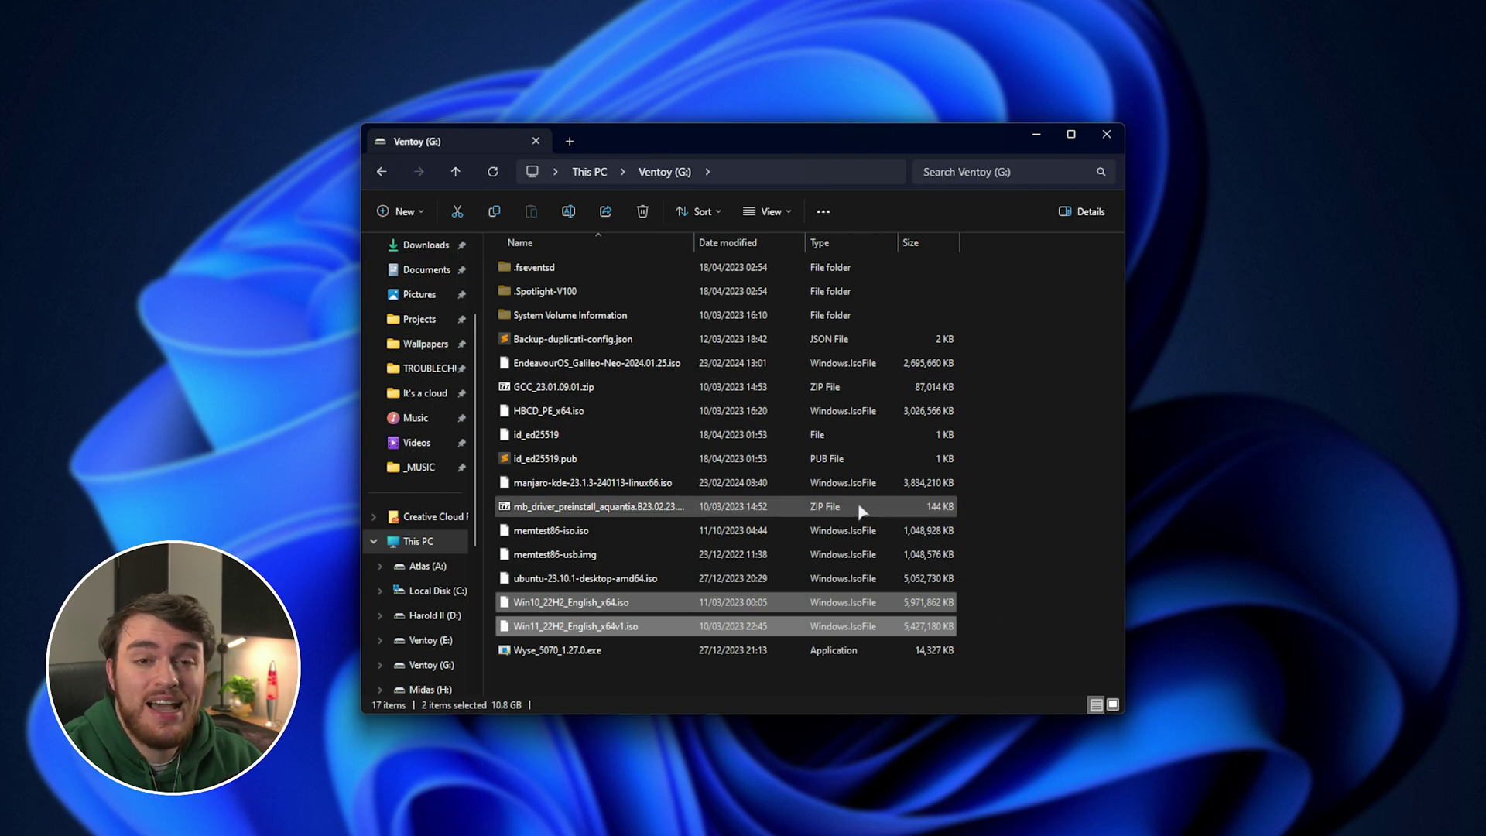
pyautogui.click(804, 413)
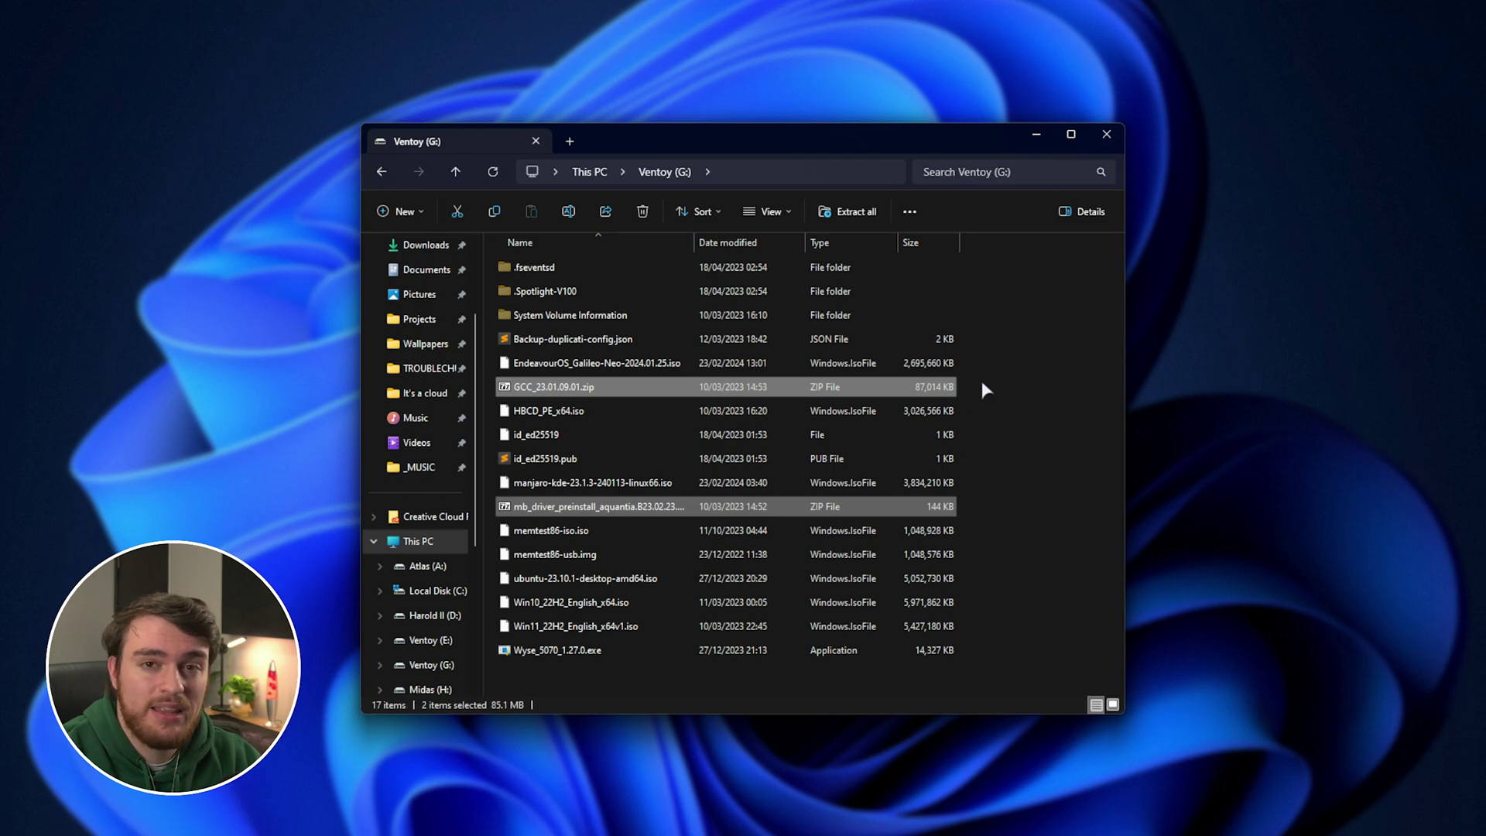
# - Create a new folder named 'Not boot stuff' on the Ventoy (G:) drive
pyautogui.click(991, 397)
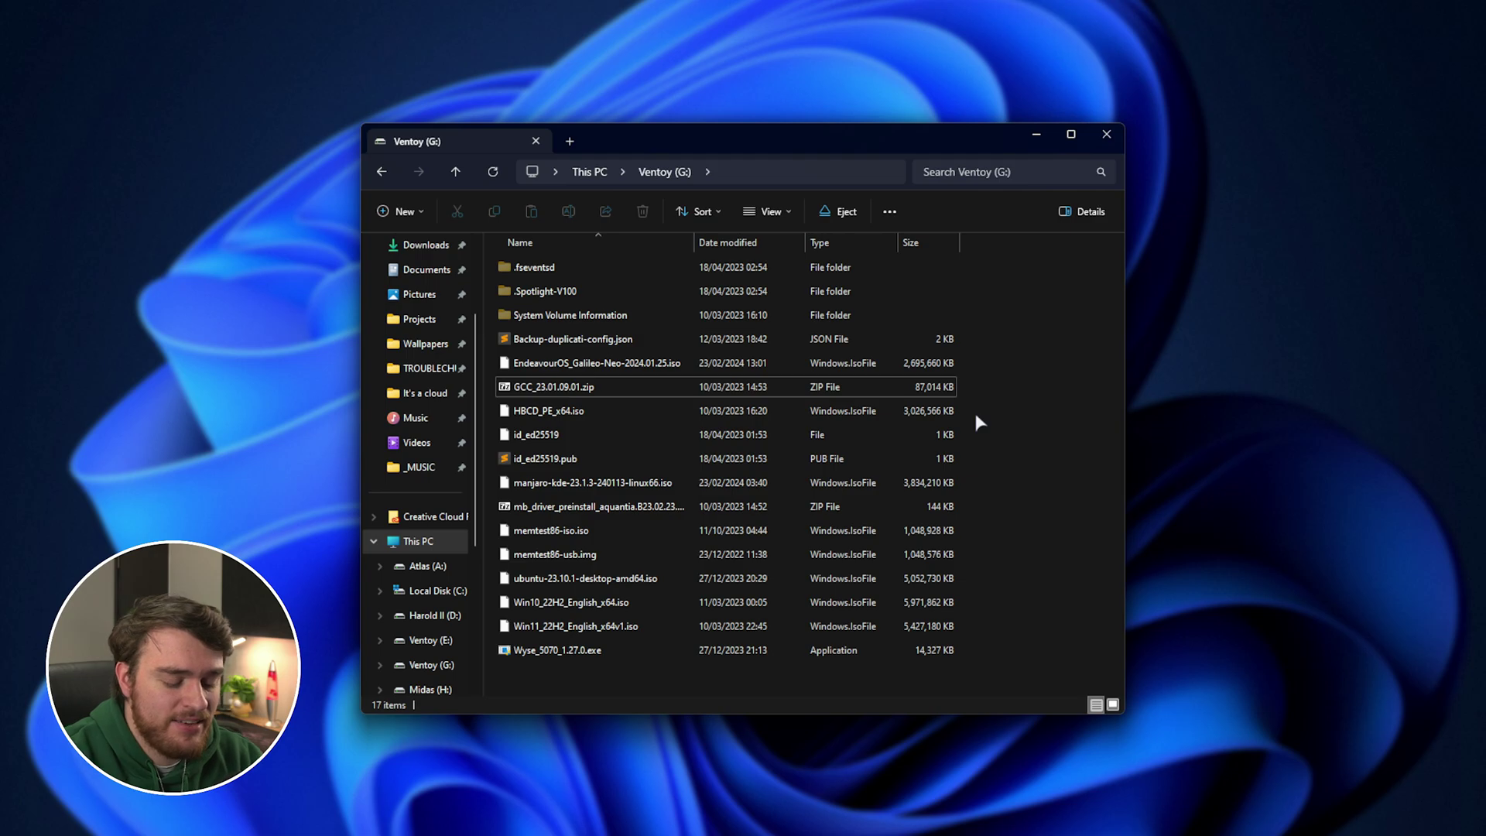
pyautogui.hotkey('ctrl', 'shift', 'n')
pyautogui.press('Return')
pyautogui.press('Return')
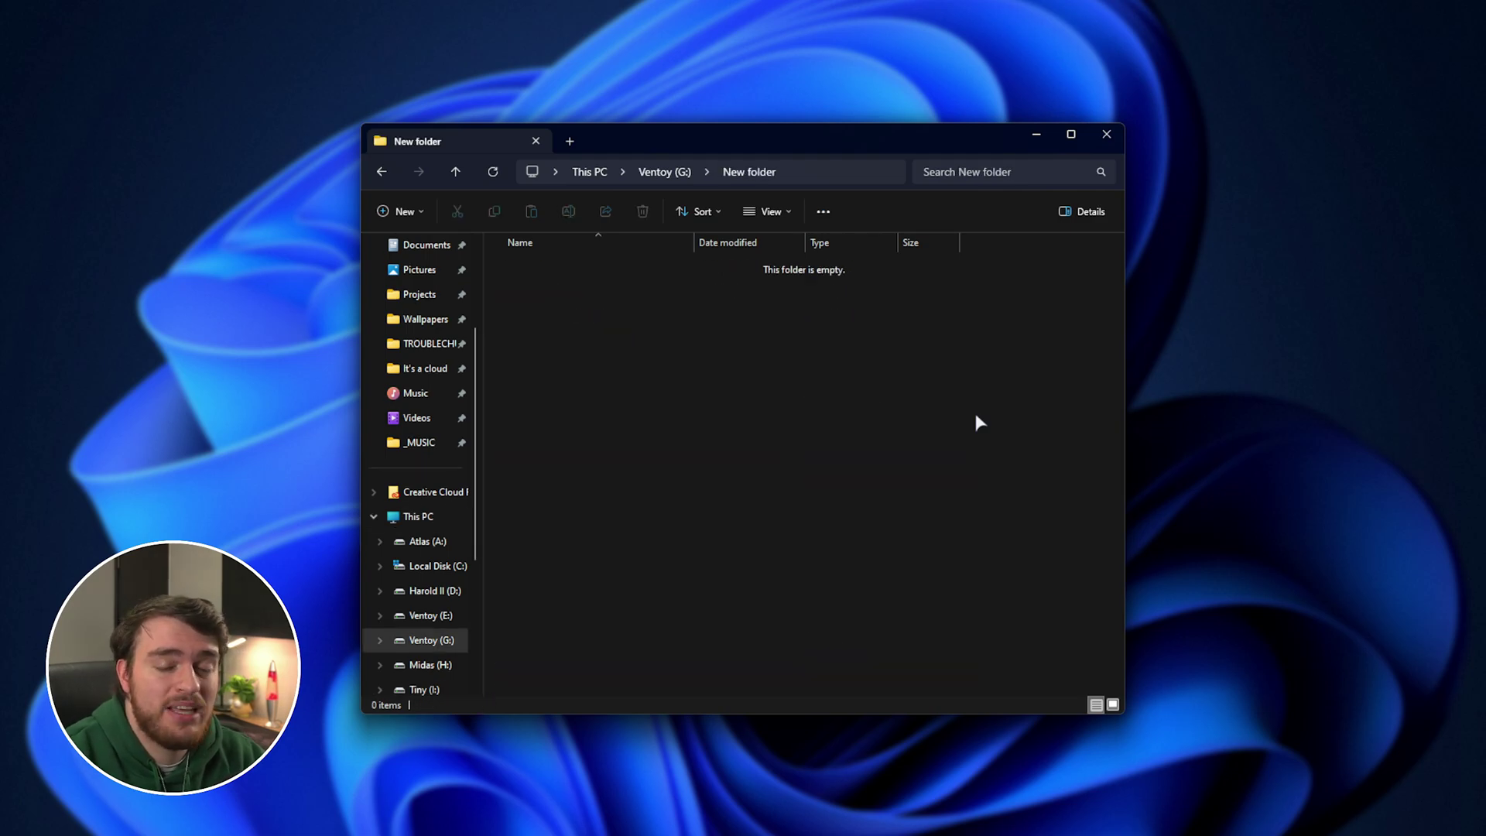
pyautogui.hotkey('alt', 'Left')
pyautogui.press('F2')
pyautogui.write('No')
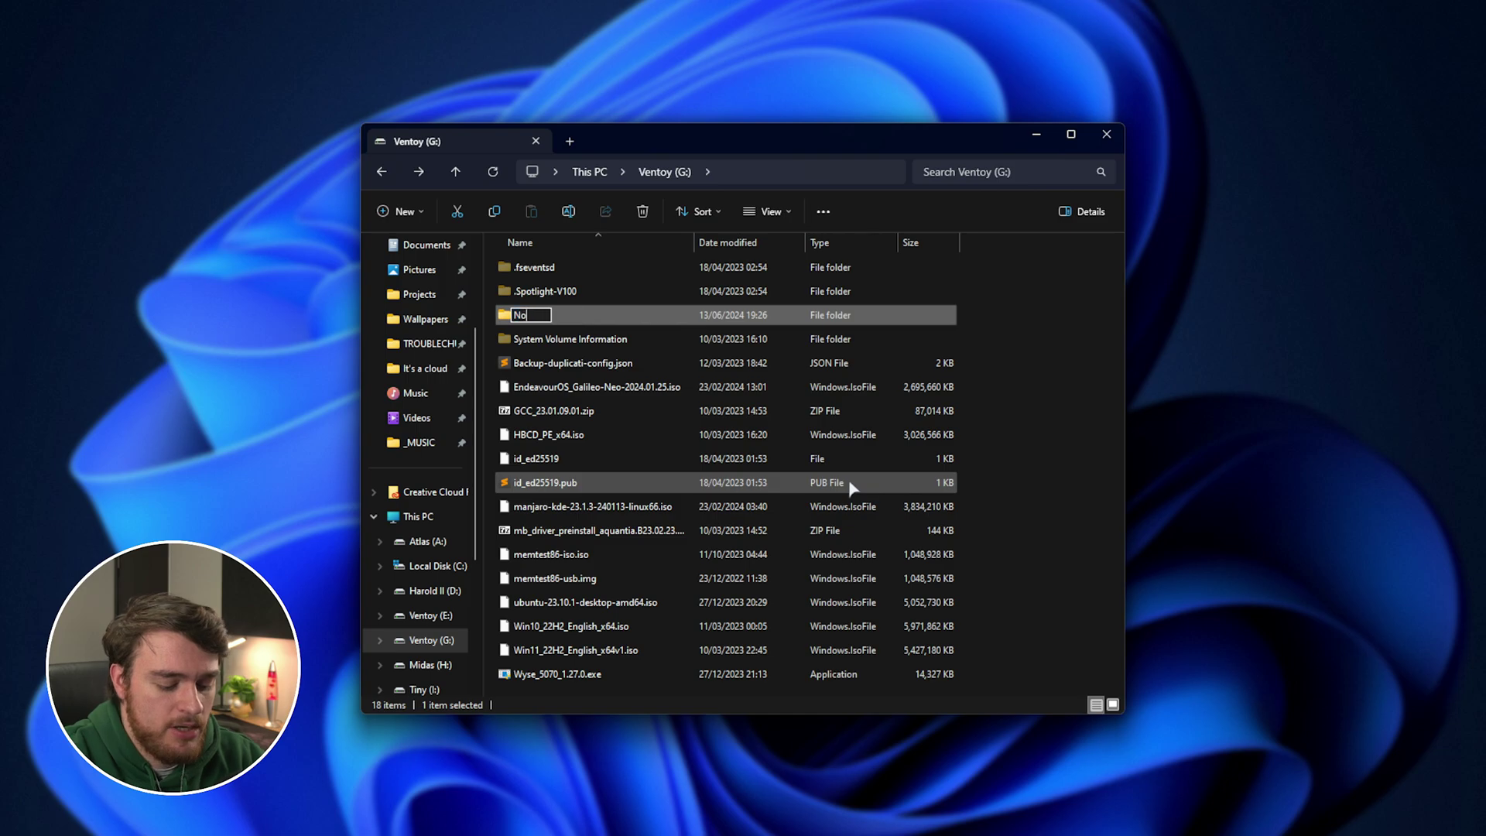
pyautogui.write('t boot stuff')
# - Delete Backup-duplicati-config.json, GCC_23.01.09.01.zip, the id_ed25519 key files and the driver ZIP
pyautogui.click(663, 364)
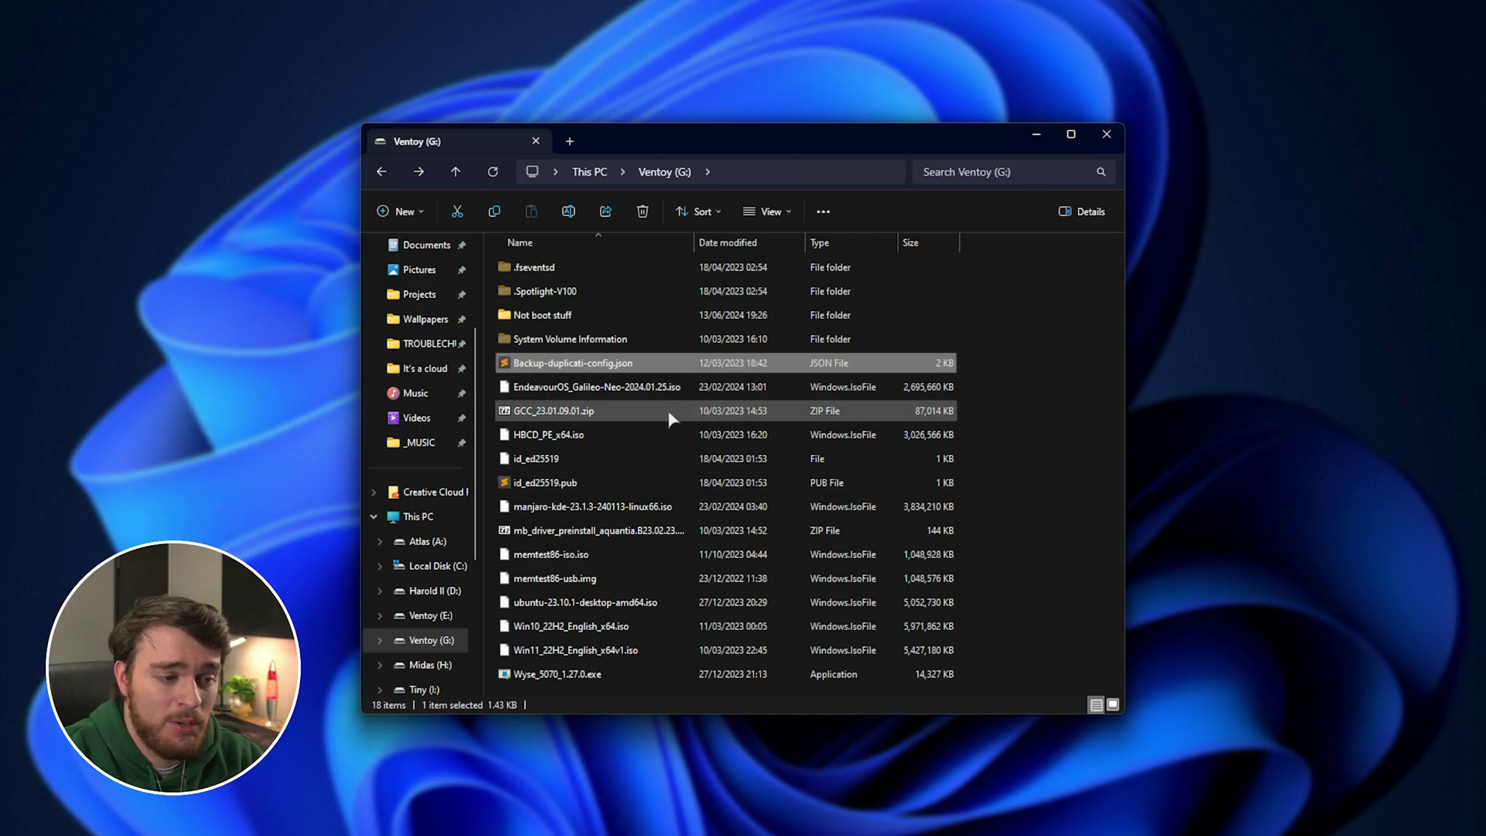
pyautogui.keyDown('ctrl'); pyautogui.click(664, 411); pyautogui.keyUp('ctrl')
pyautogui.keyDown('ctrl'); pyautogui.click(663, 482); pyautogui.keyUp('ctrl')
pyautogui.keyDown('ctrl'); pyautogui.click(663, 459); pyautogui.keyUp('ctrl')
pyautogui.keyDown('ctrl'); pyautogui.click(674, 530); pyautogui.keyUp('ctrl')
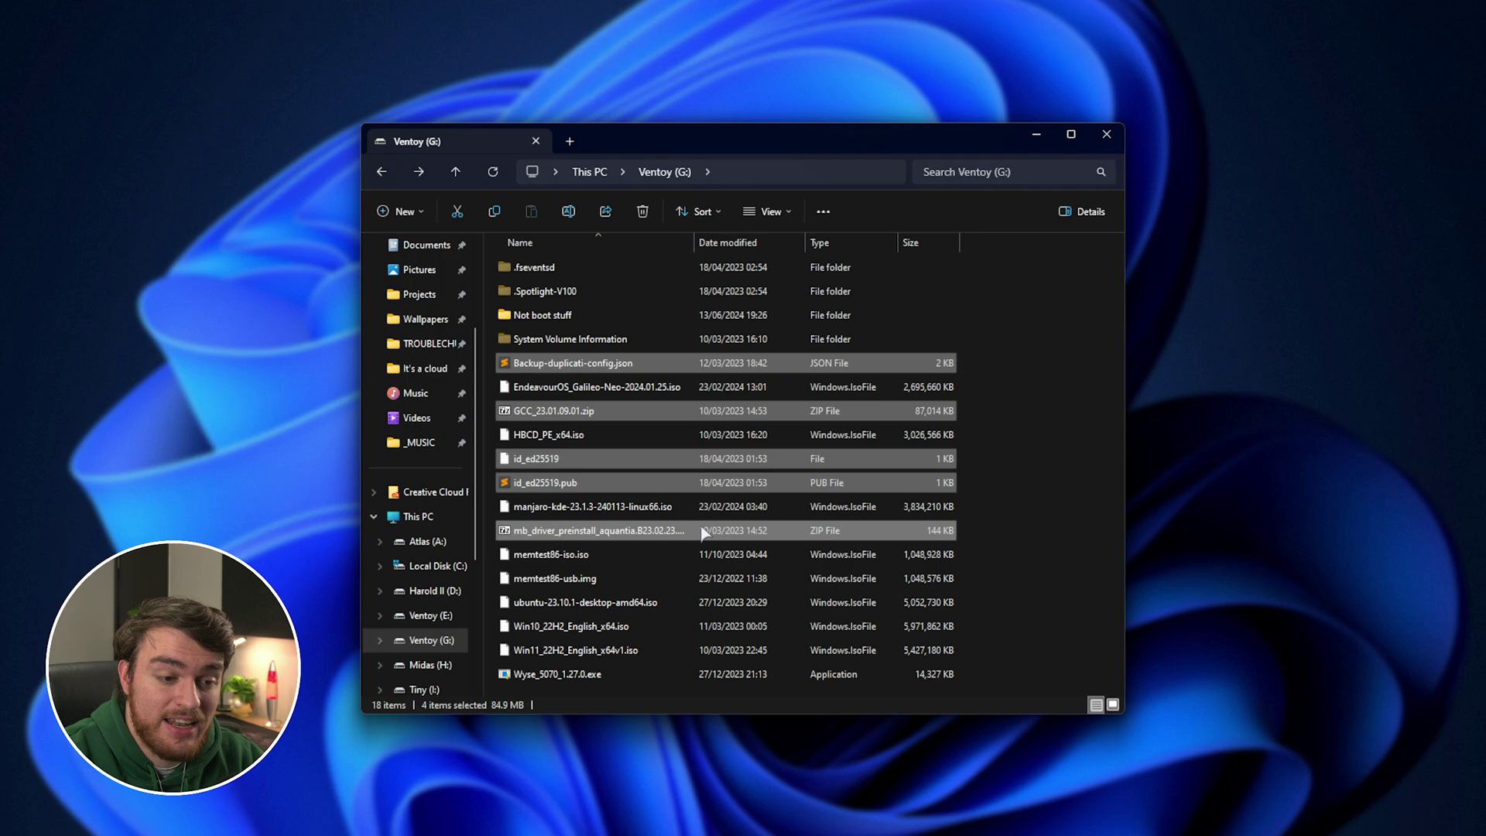
pyautogui.press('Delete')
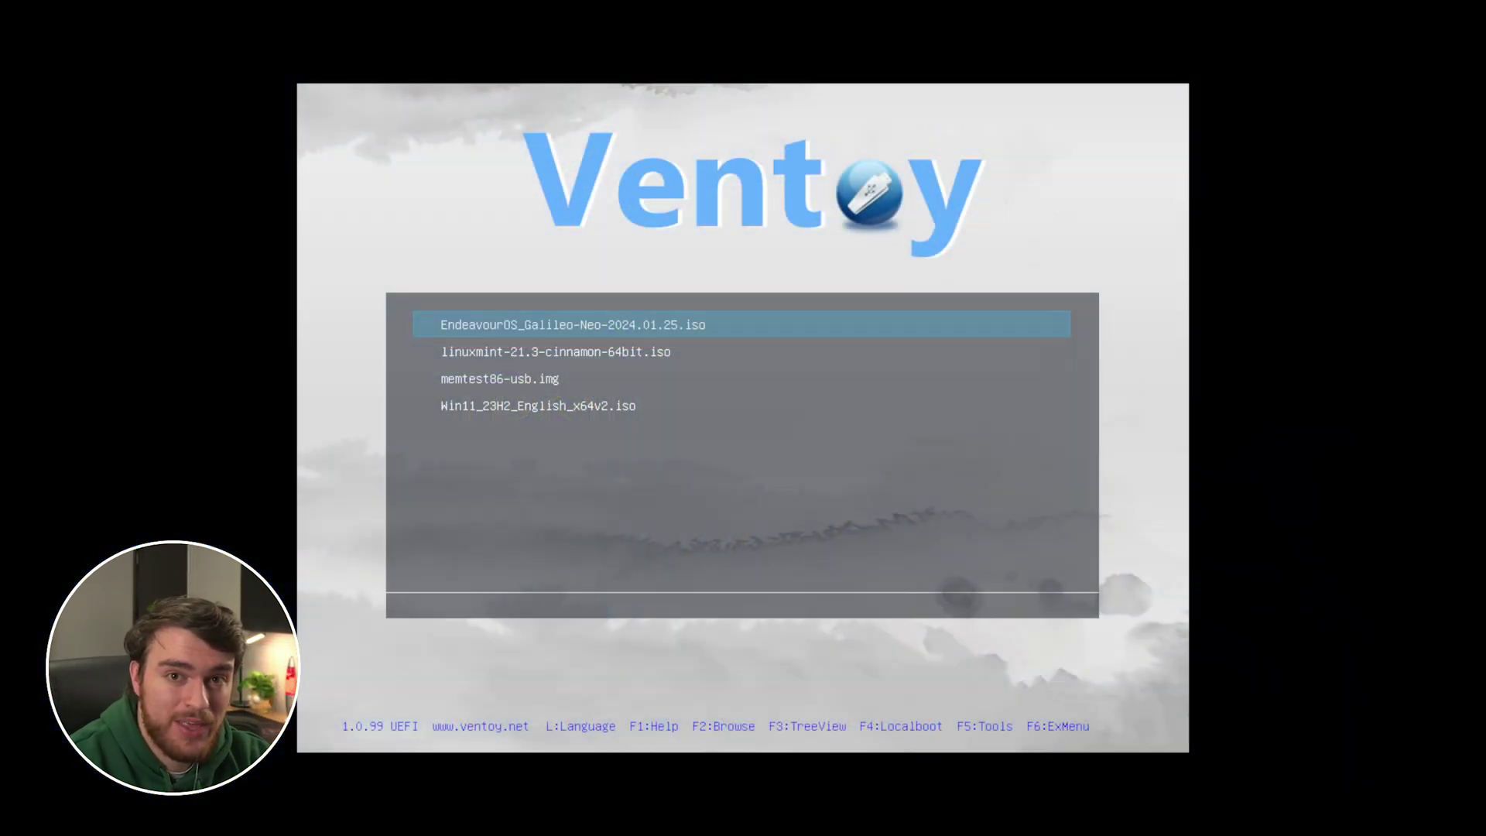
# - Pick linuxmint-21.3-cinnamon-64bit.iso in the Ventoy menu and boot it in normal mode
pyautogui.press('Down')
pyautogui.press('Down')
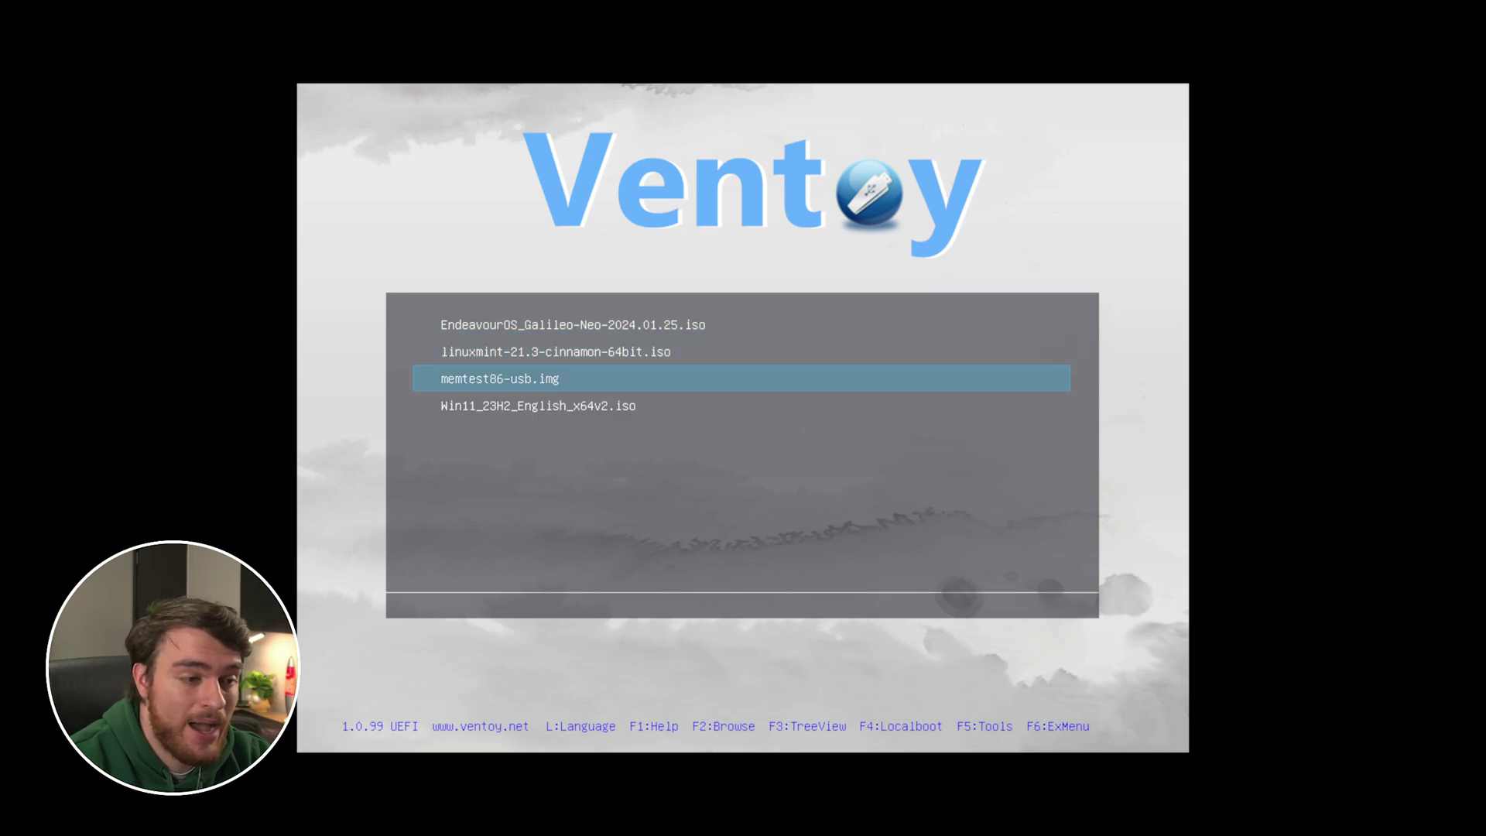
pyautogui.press('Down')
pyautogui.press('Up')
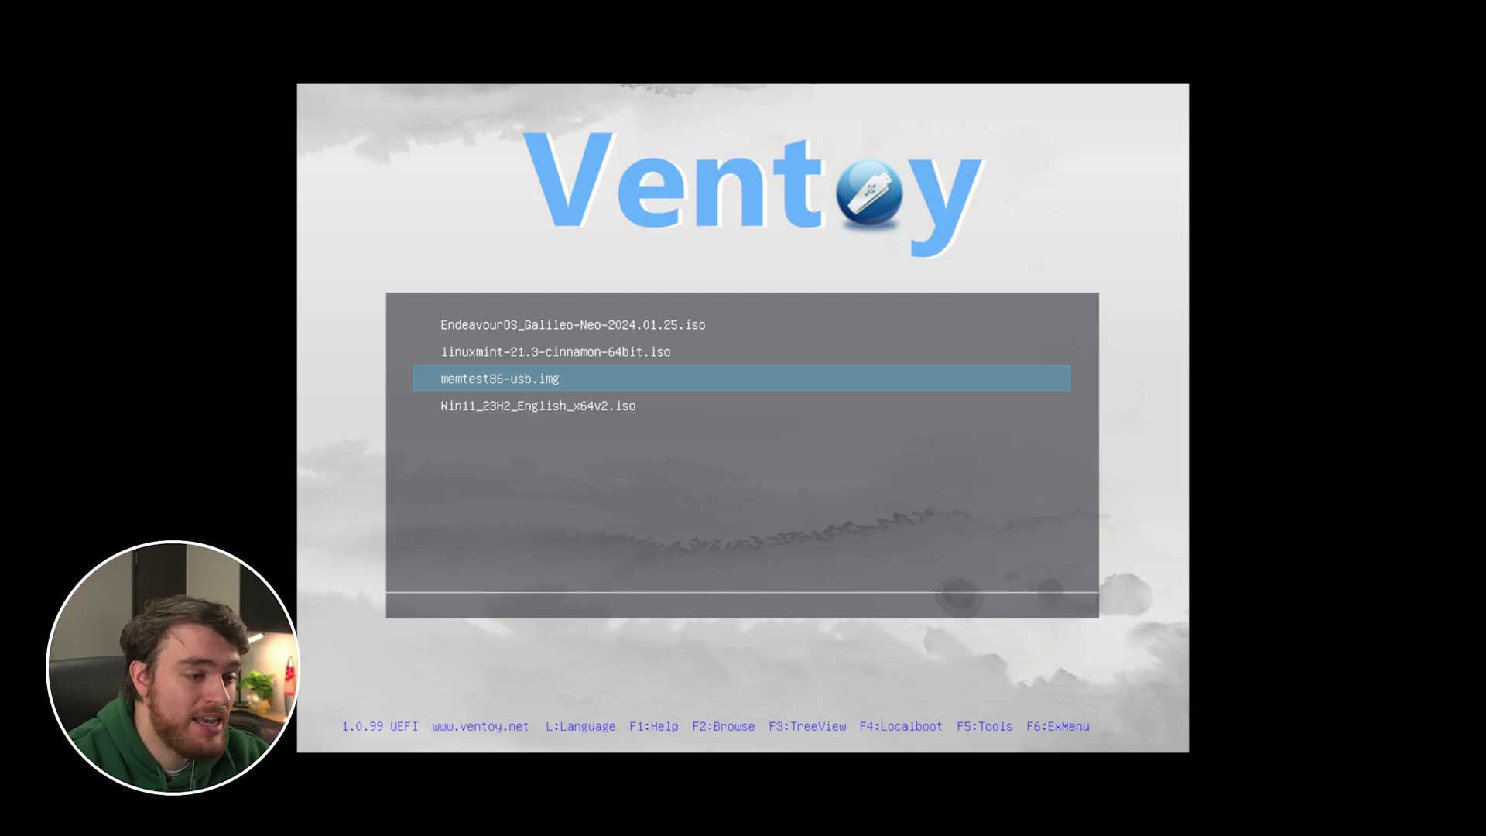
pyautogui.press('Down')
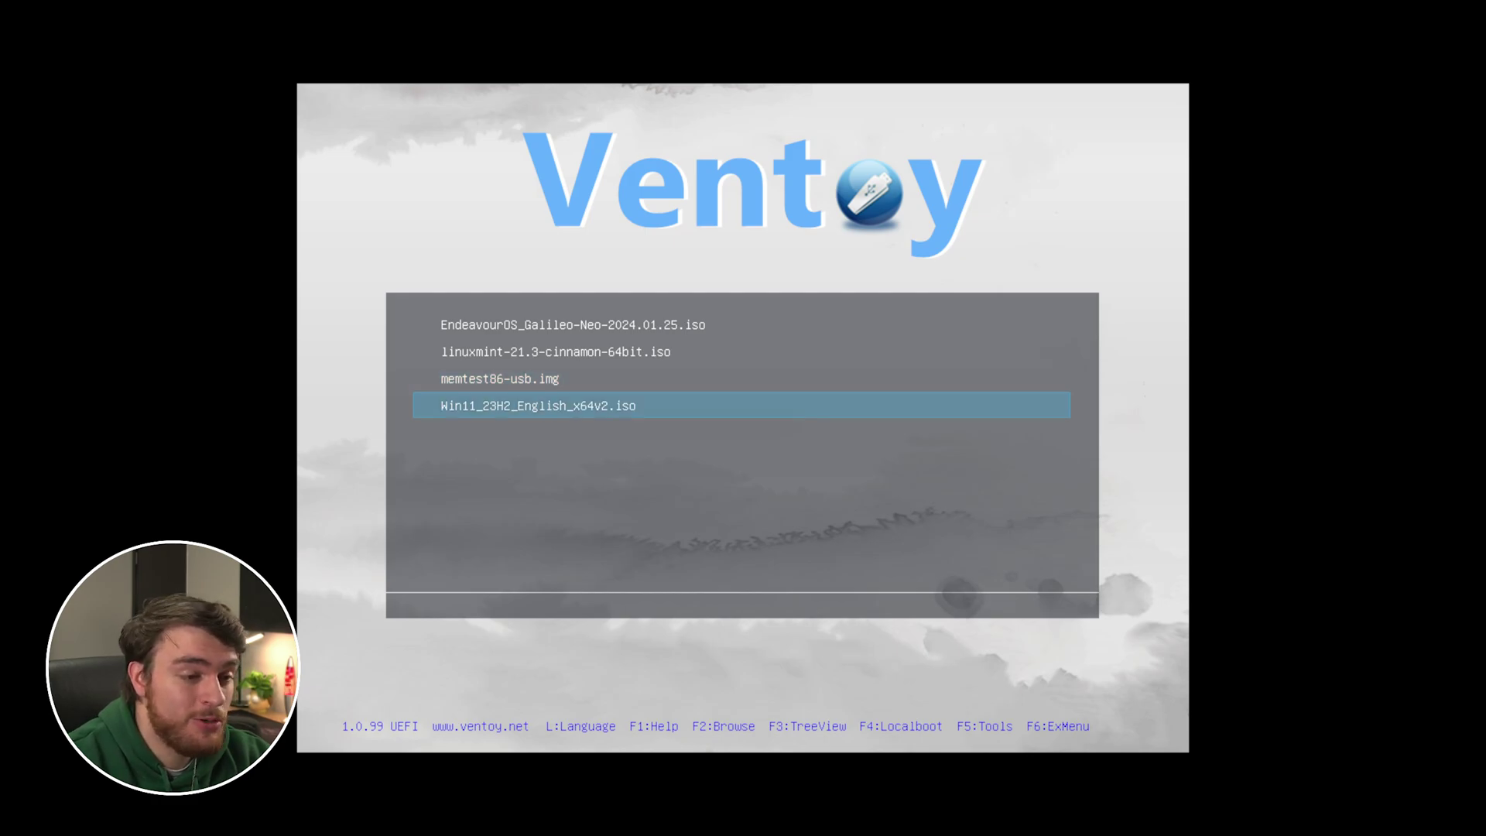
pyautogui.press('Up')
pyautogui.press('Up')
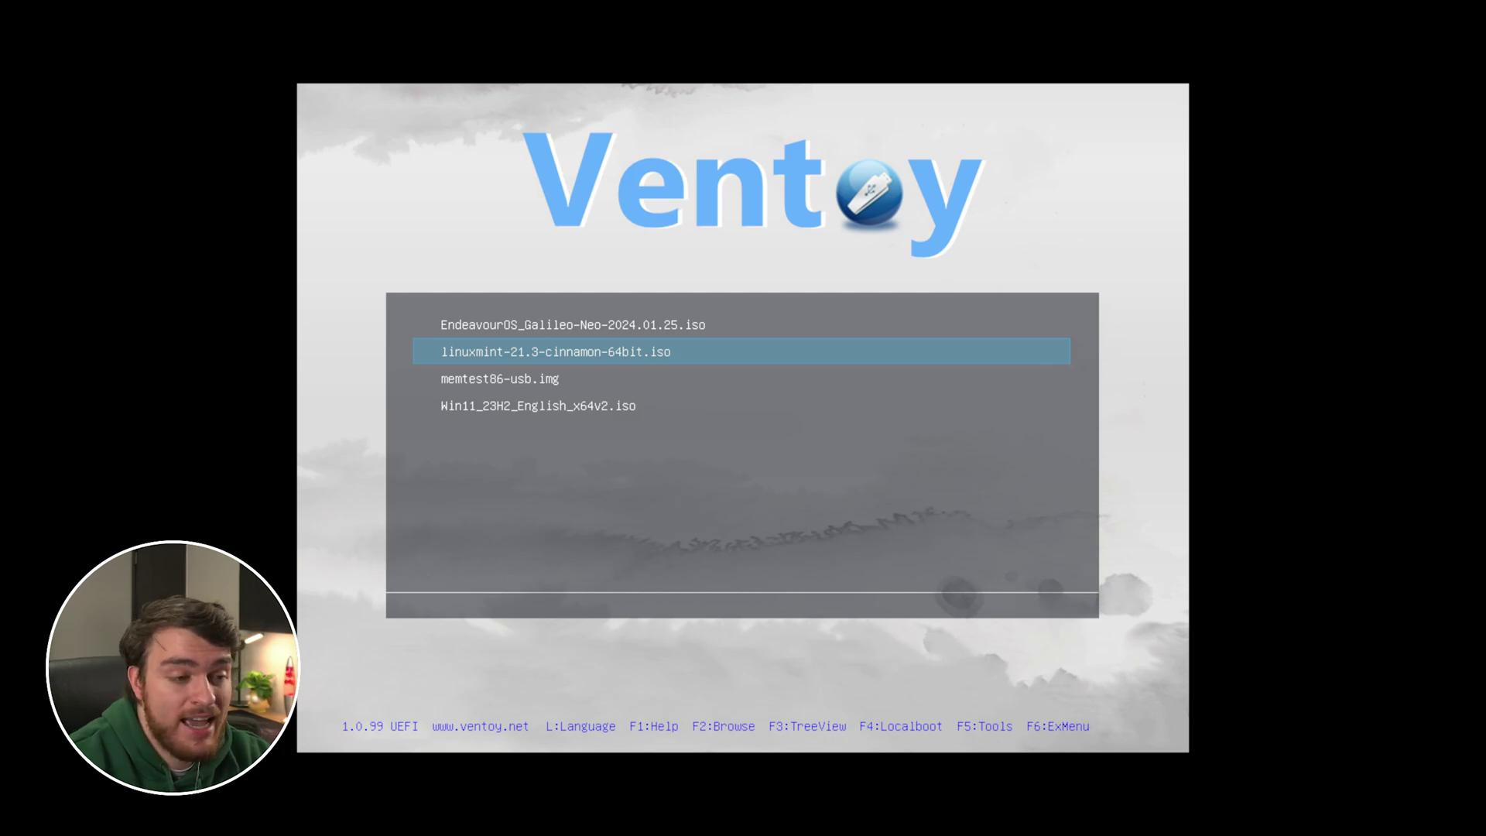
pyautogui.press('Return')
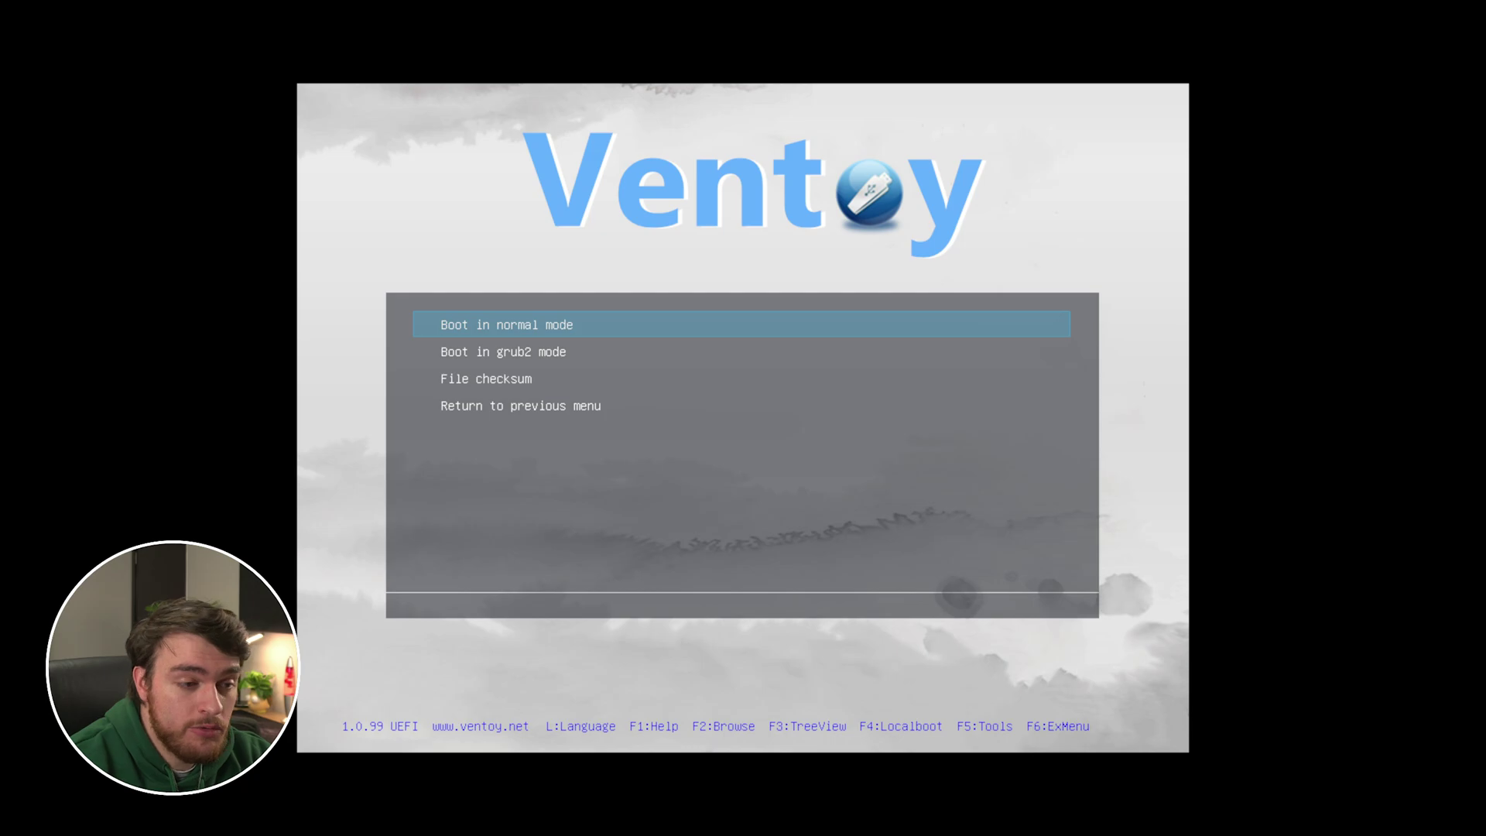
pyautogui.press('Return')
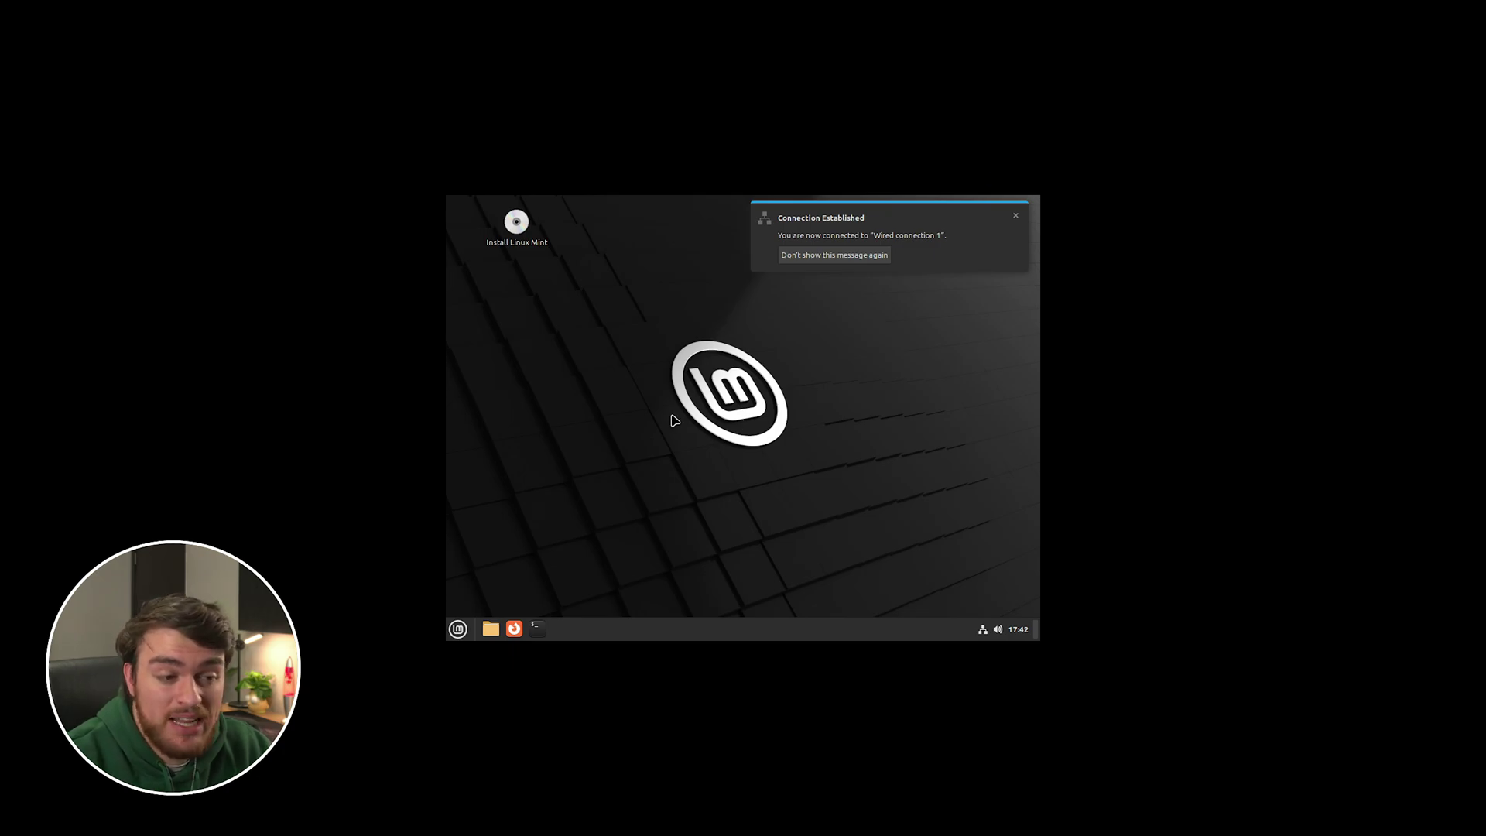
# - On the Mint live desktop, open and close the applications menu, then select the Install Linux Mint shortcut
pyautogui.click(459, 625)
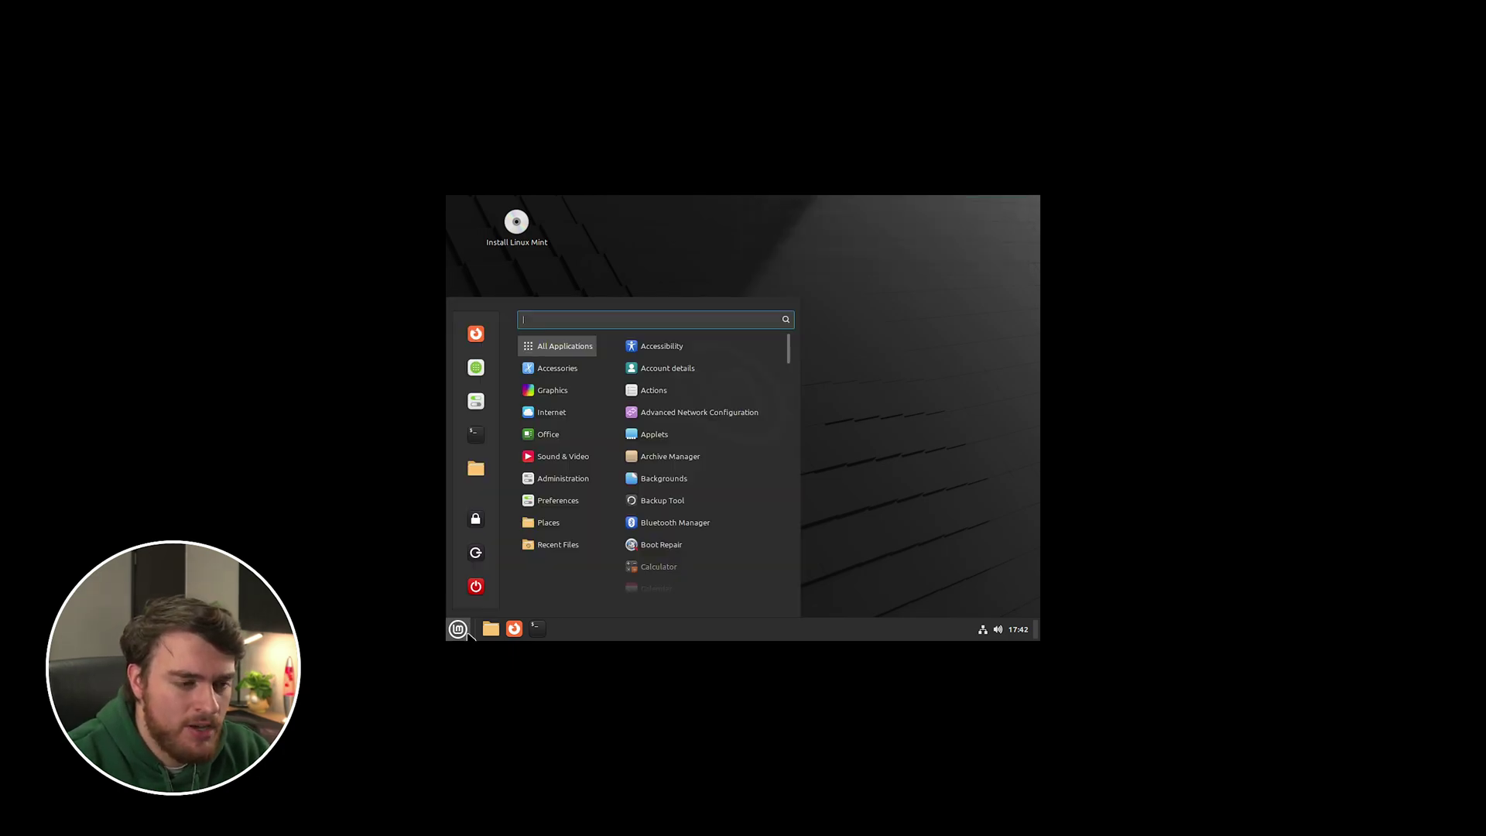
pyautogui.click(901, 414)
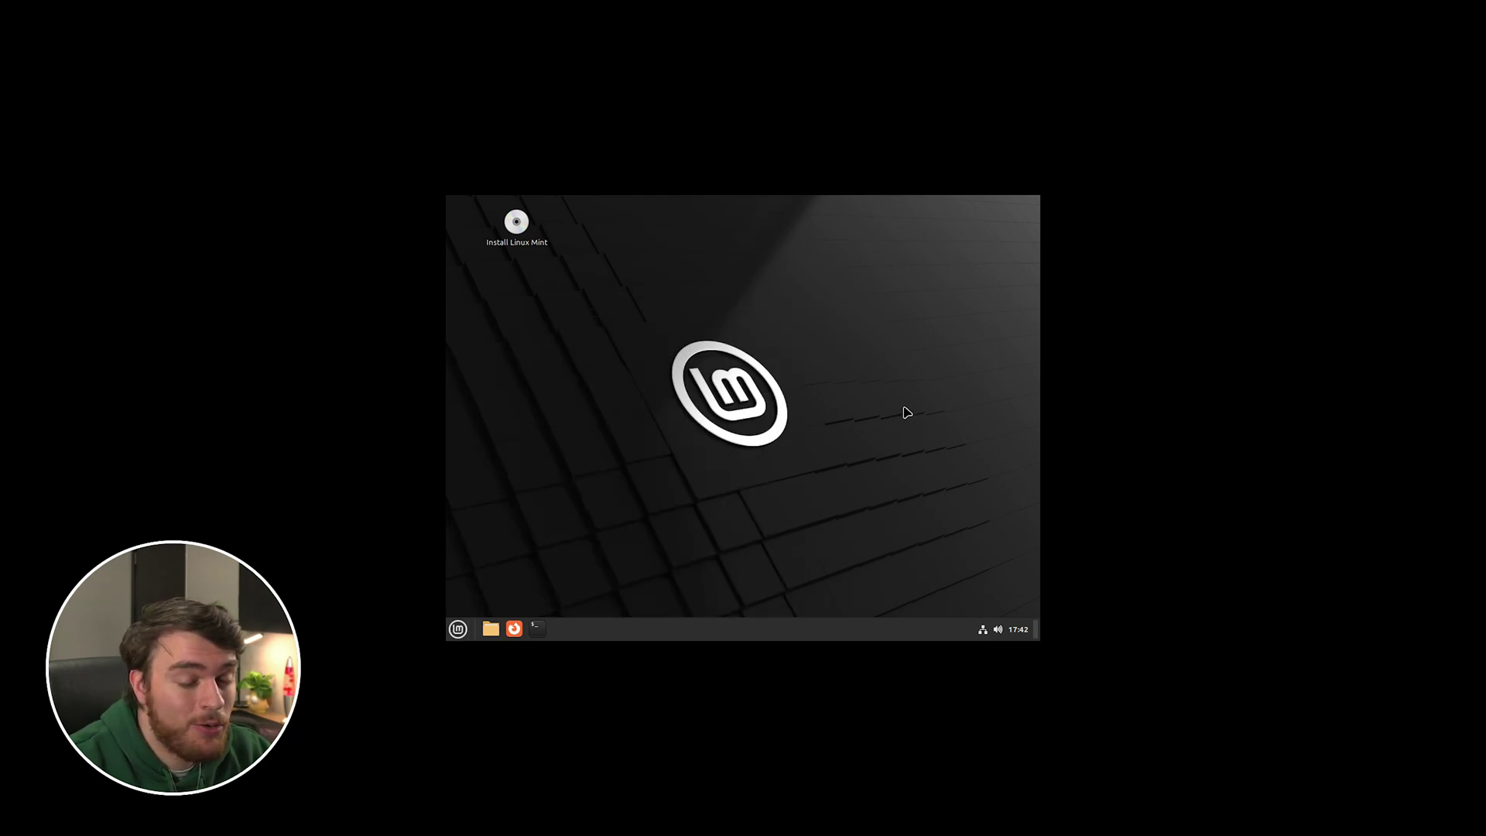
pyautogui.moveTo(854, 502); pyautogui.dragTo(529, 307)
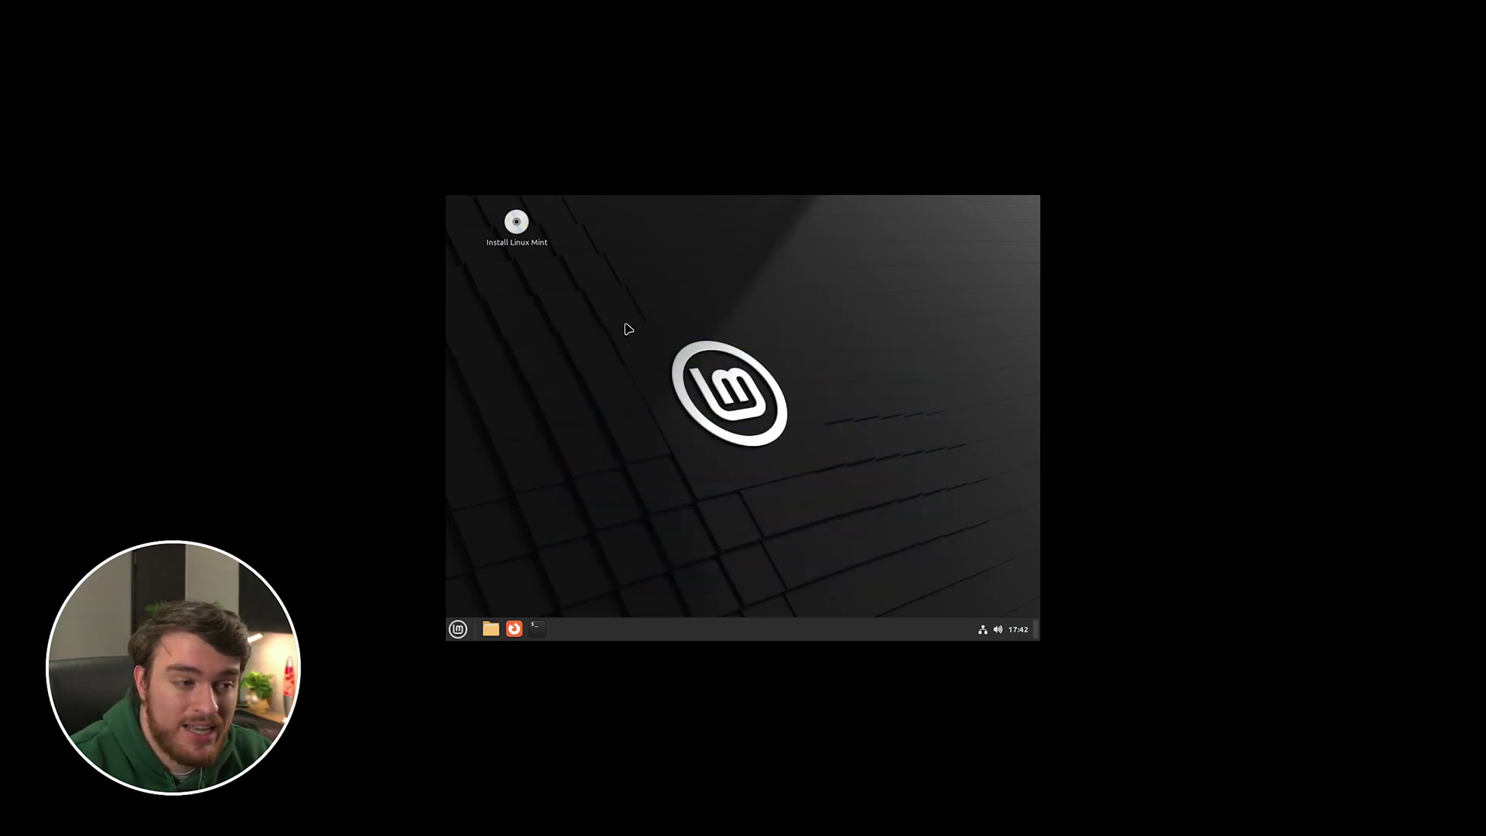
pyautogui.click(542, 243)
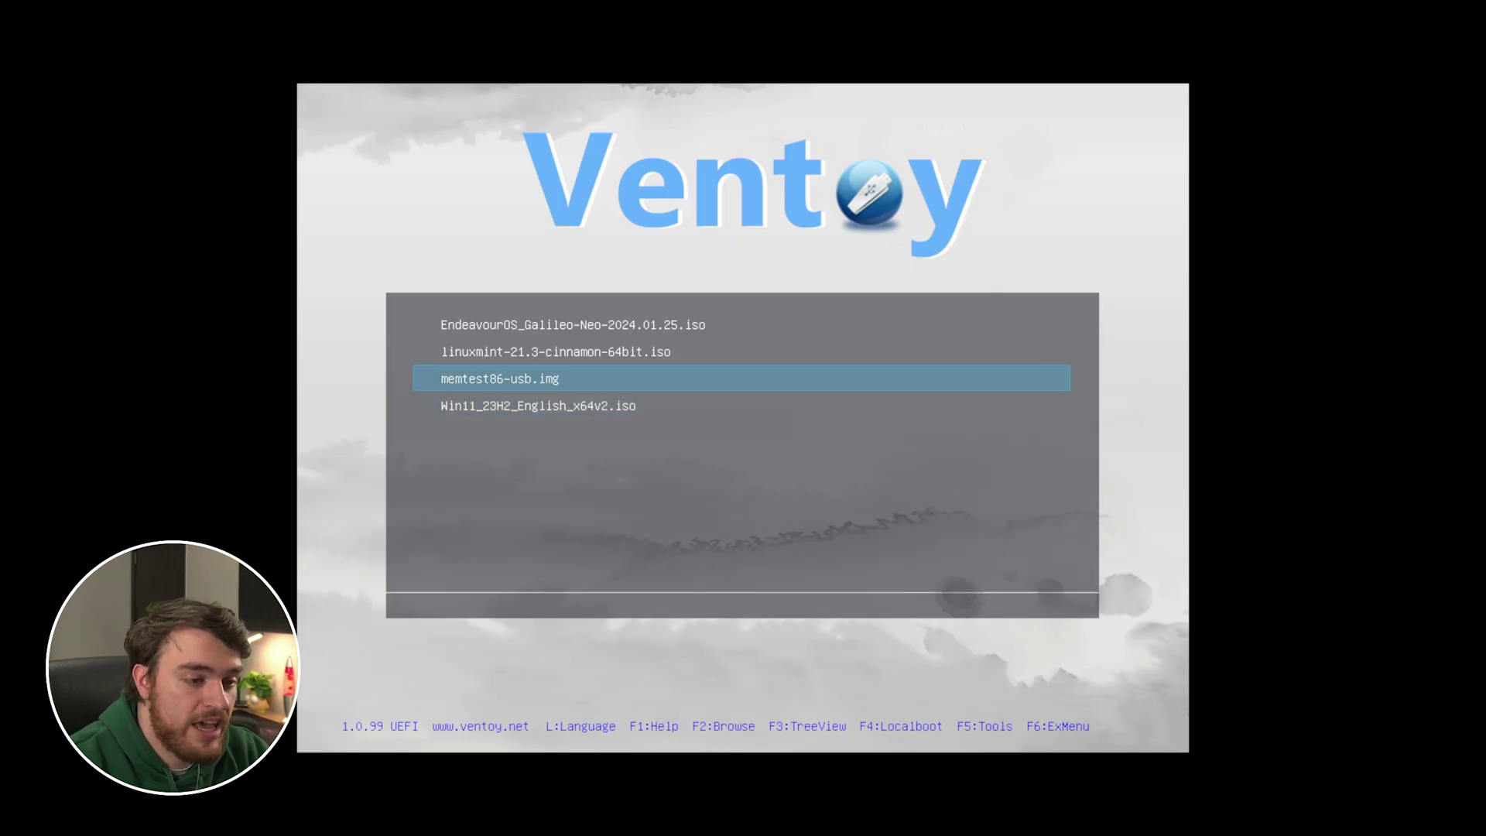
# - Choose Win11_23H2_English_x64v2.iso in the Ventoy menu and boot it in normal mode
pyautogui.press('Down')
pyautogui.press('Up')
pyautogui.press('Up')
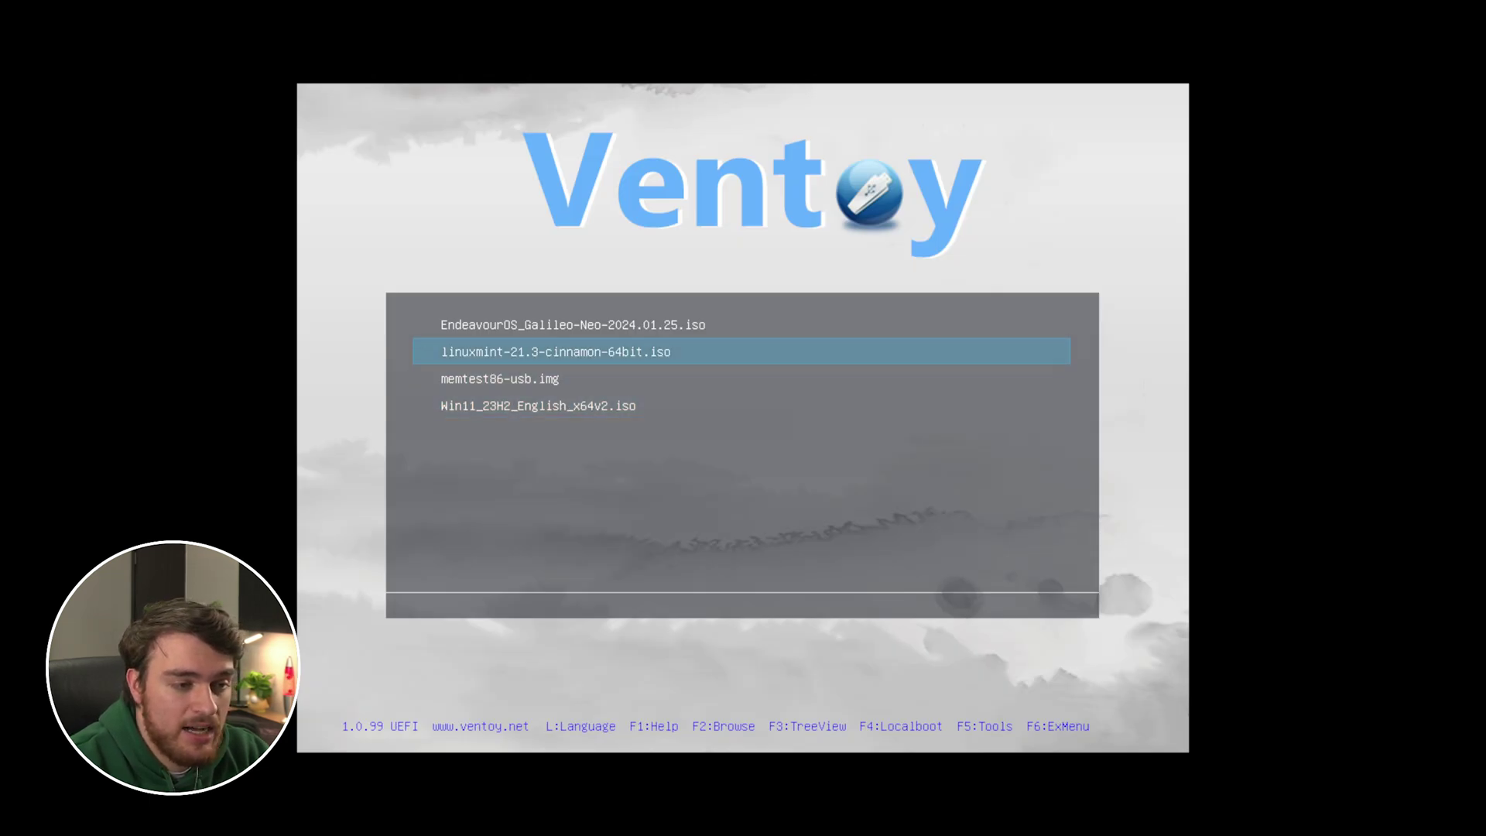
pyautogui.press('Down')
pyautogui.press('Down')
pyautogui.press('Return')
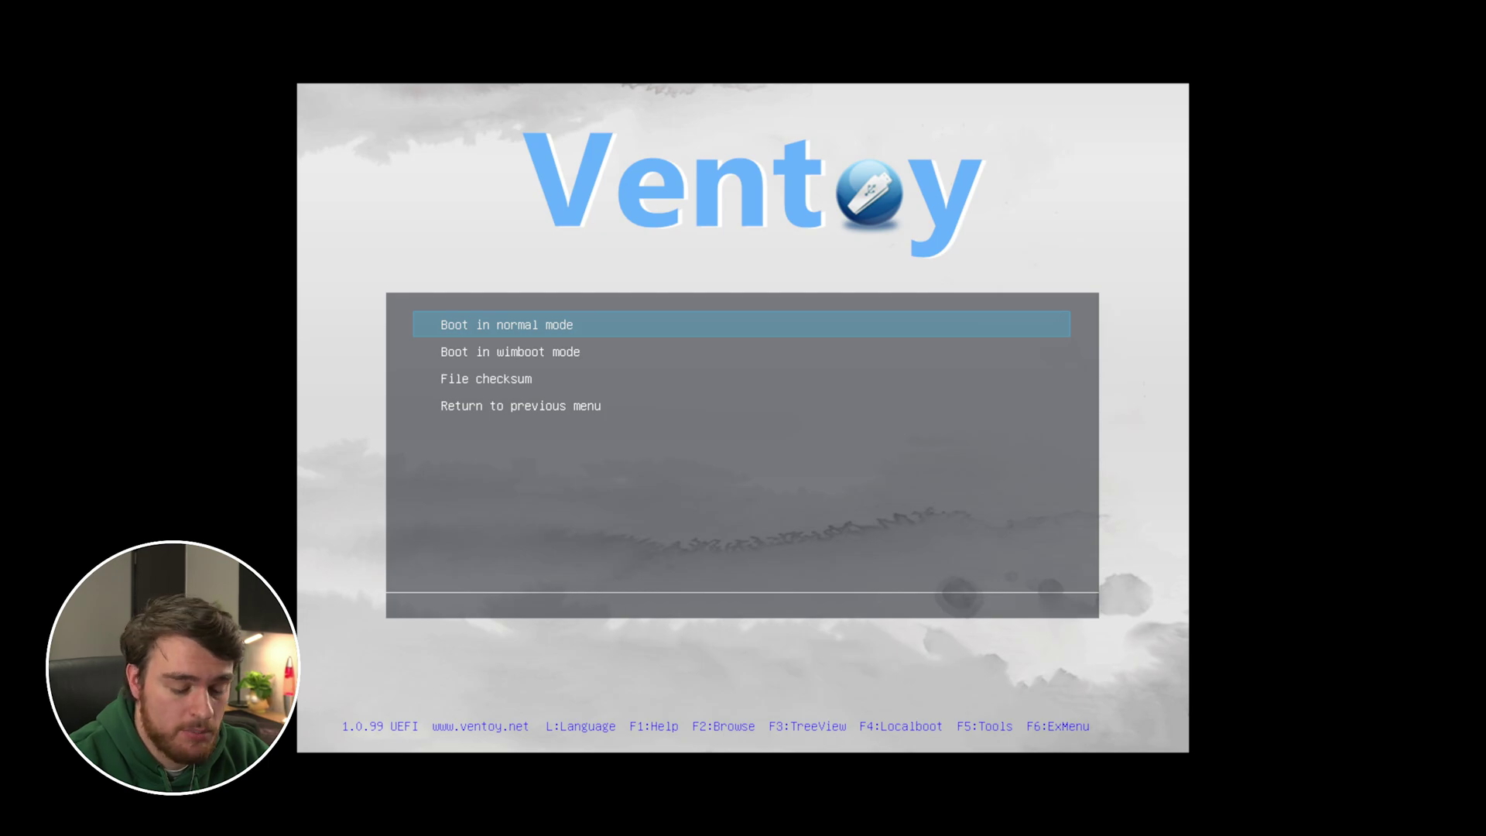
pyautogui.press('Return')
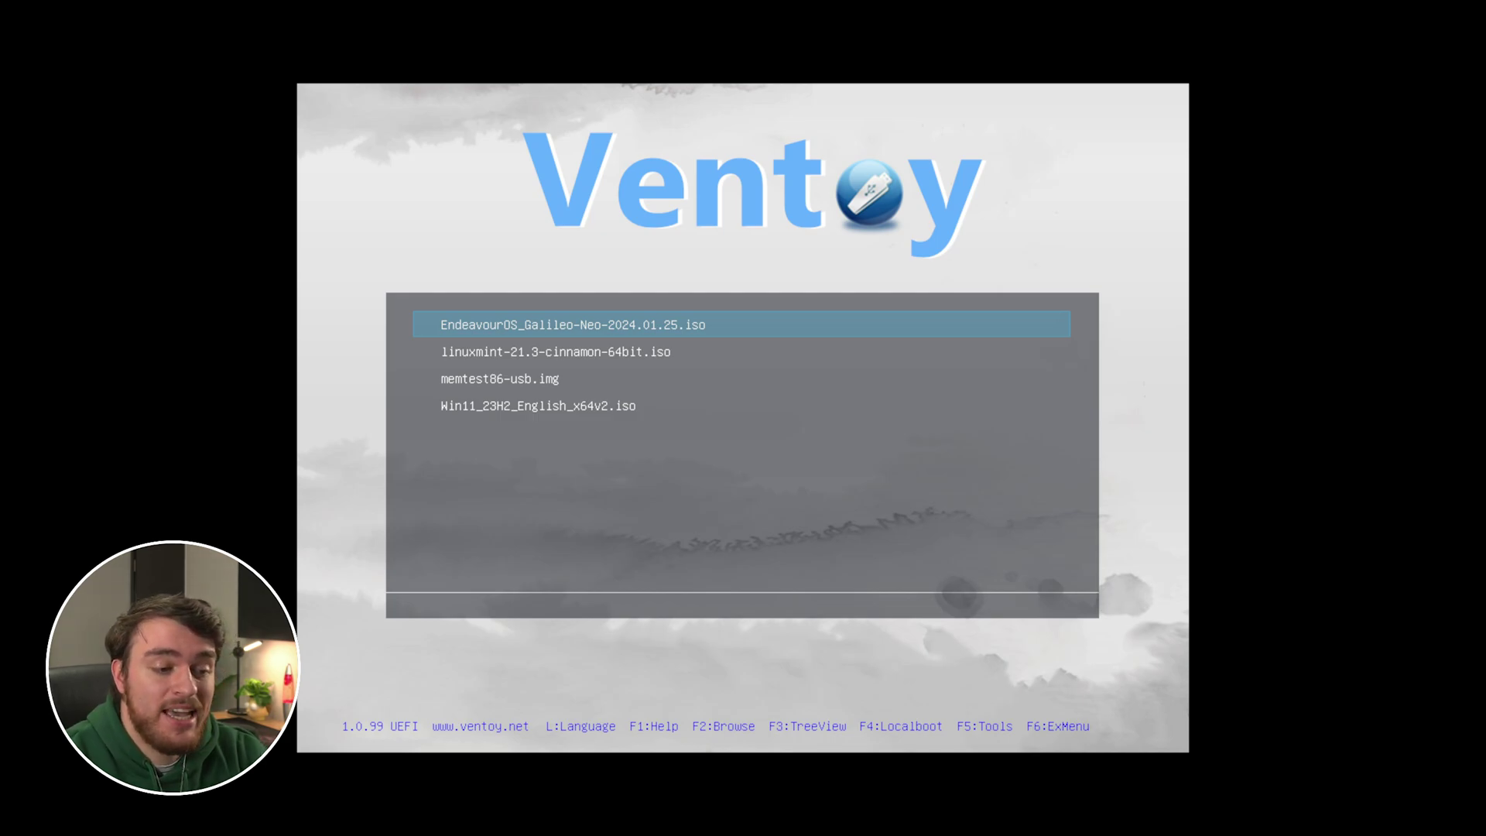
# - Browse the internal NTFS New Volume disk through Users and the profile folder to Downloads
pyautogui.press('F2')
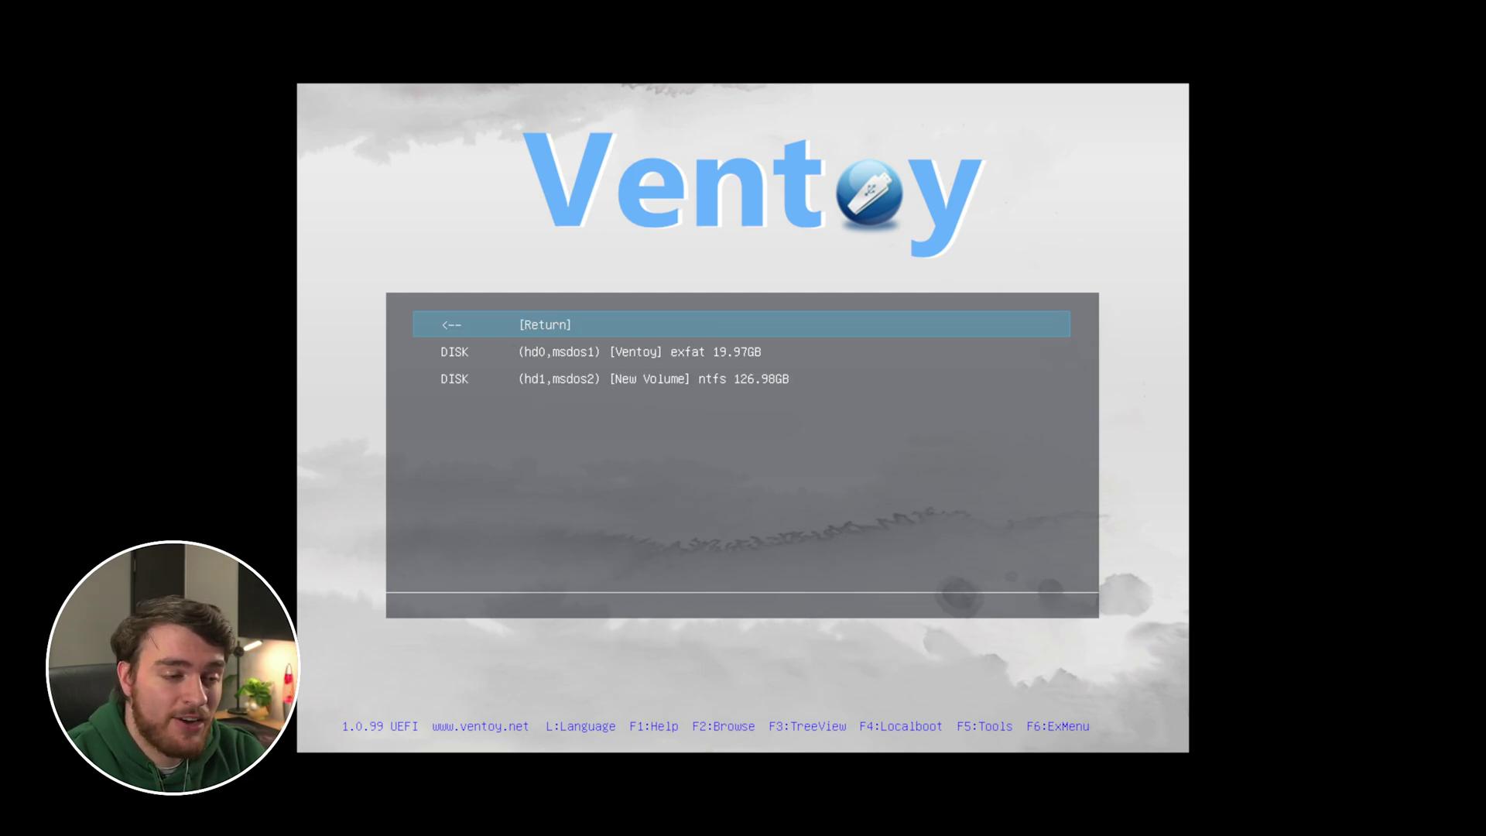
pyautogui.press('Down')
pyautogui.press('Down')
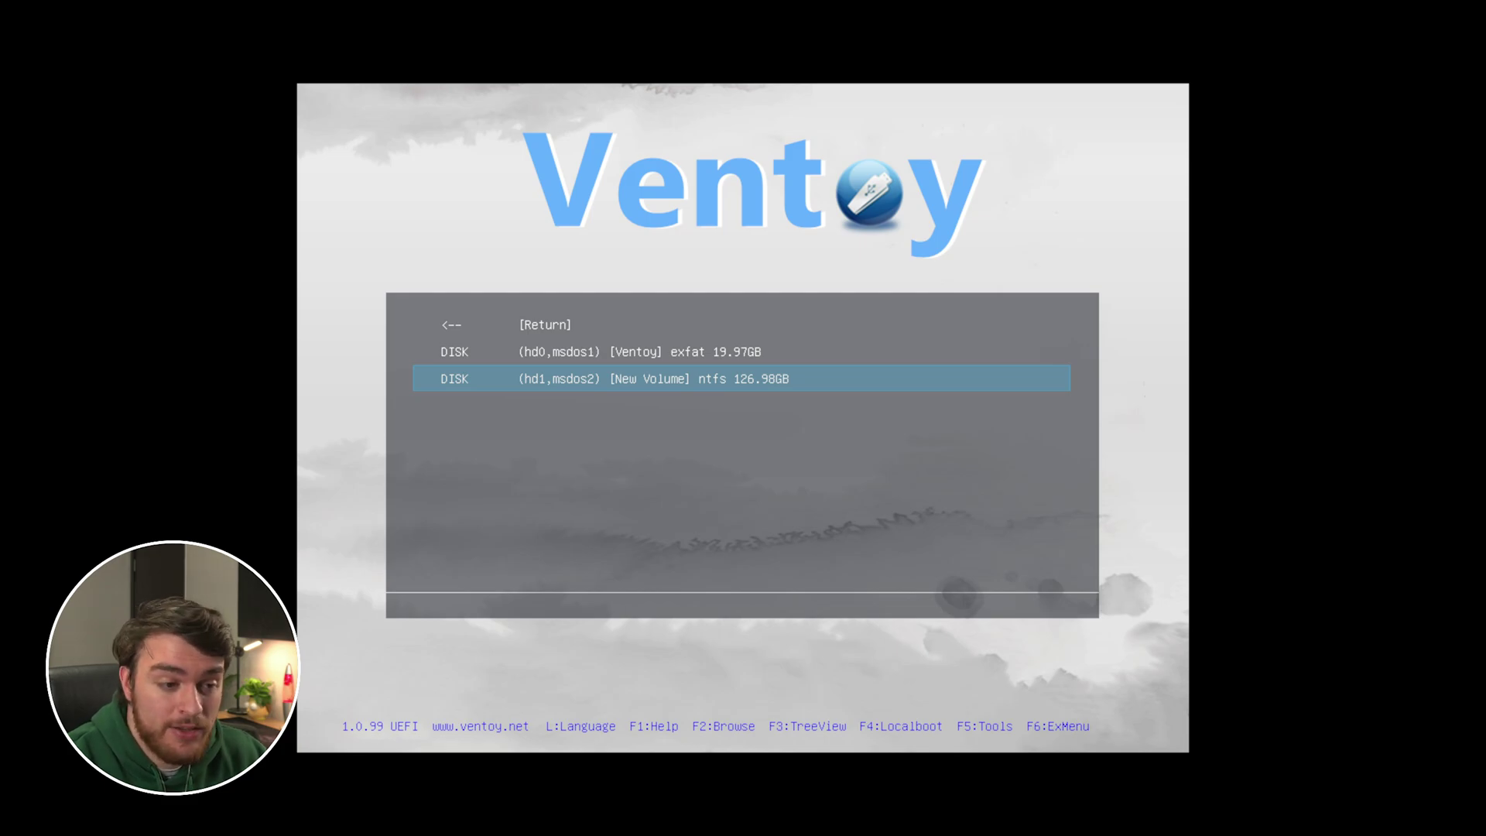
pyautogui.press('Return')
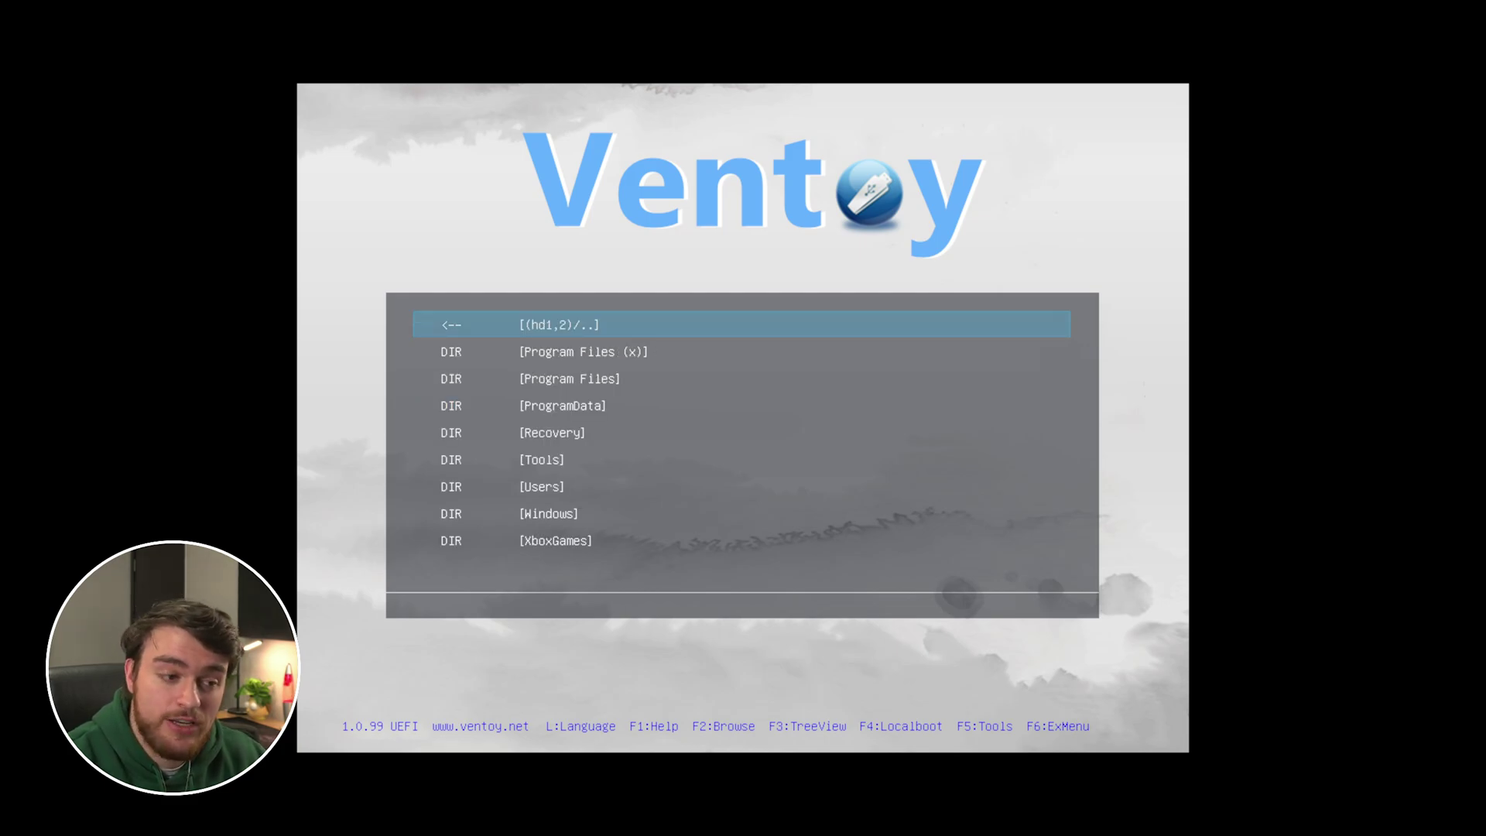
pyautogui.press('Down')
pyautogui.press('Down')
pyautogui.press('Down')
pyautogui.press('Down')
pyautogui.press('Down')
pyautogui.press('Down')
pyautogui.press('Down')
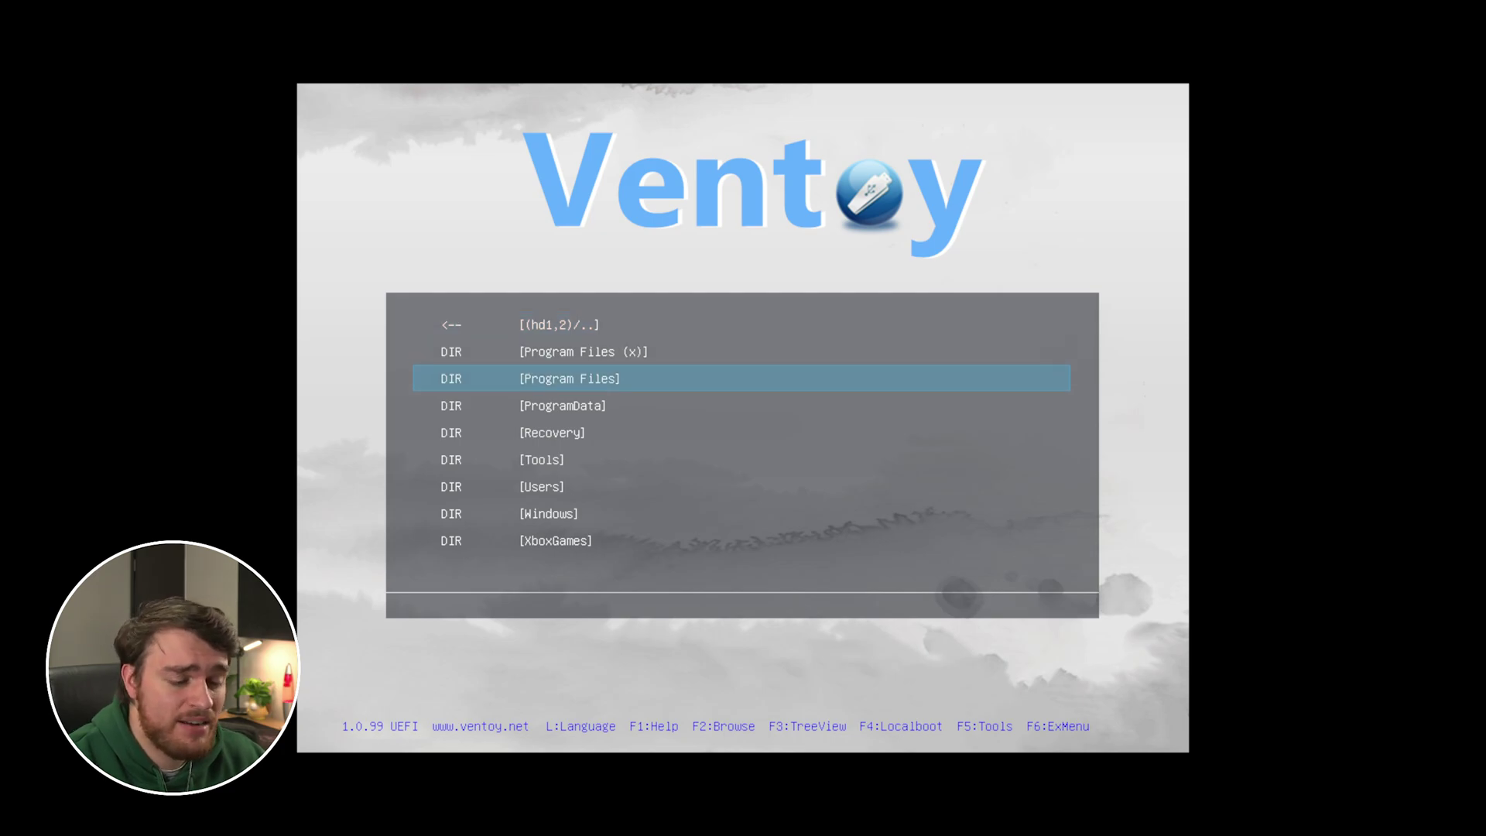
pyautogui.press('Up')
pyautogui.press('Return')
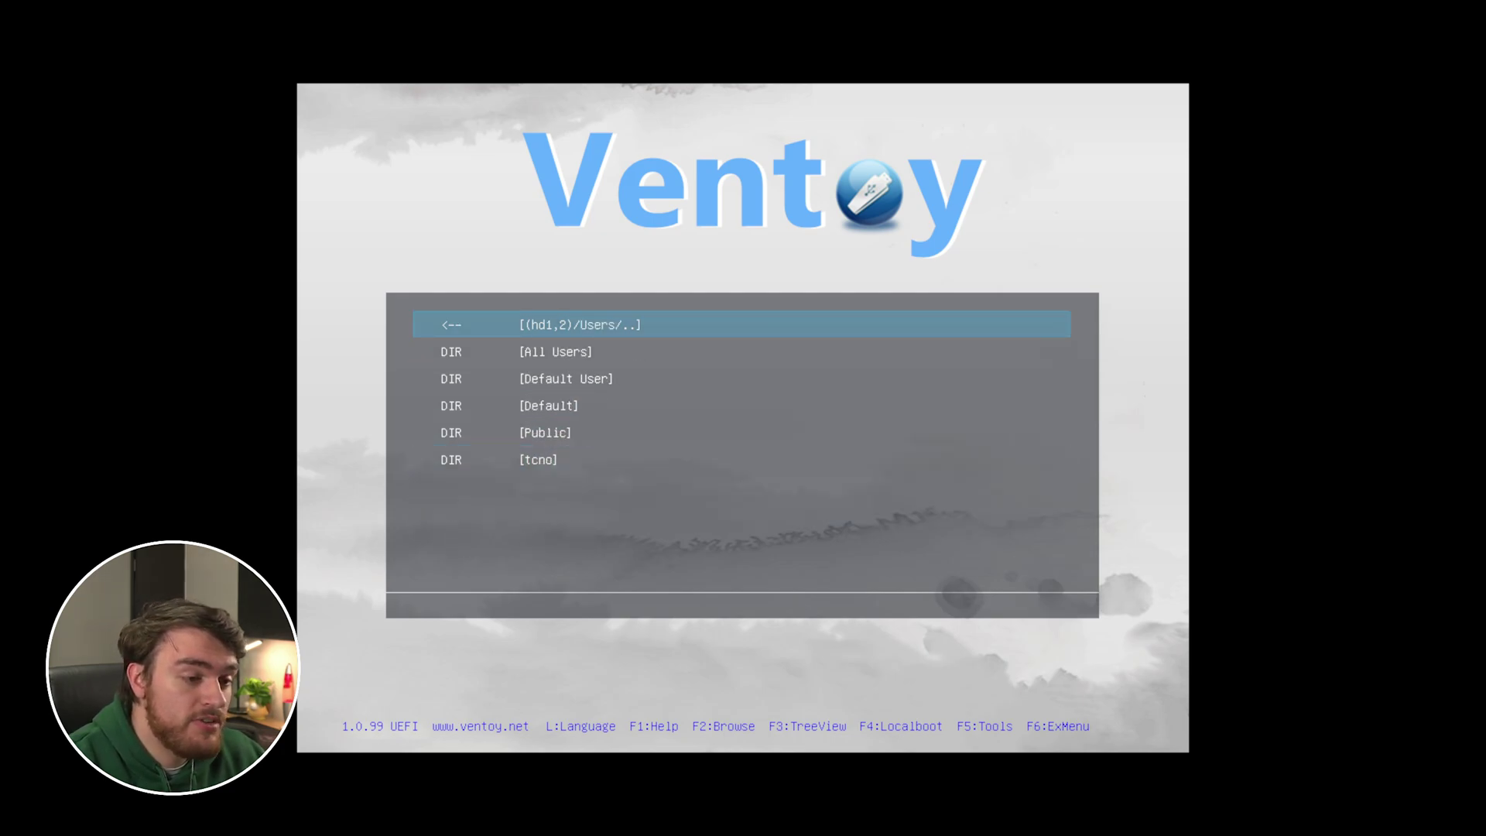
pyautogui.press('Down')
pyautogui.press('Down')
pyautogui.press('Down')
pyautogui.press('Down')
pyautogui.press('Down')
pyautogui.press('Return')
pyautogui.press('Down')
pyautogui.press('Down')
pyautogui.press('Down')
pyautogui.press('Down')
pyautogui.press('Down')
pyautogui.press('Down')
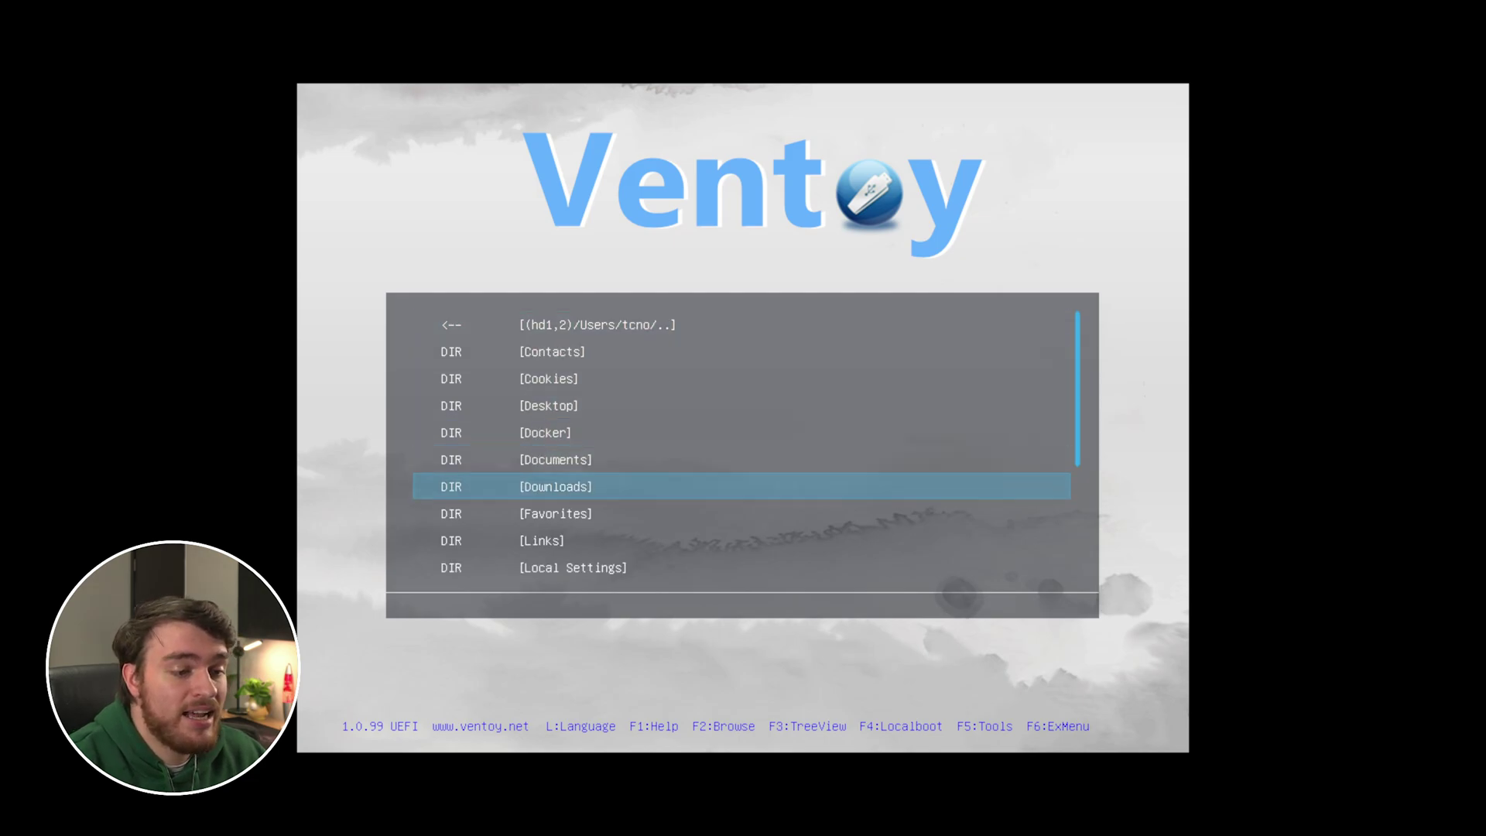
pyautogui.press('Return')
pyautogui.press('Down')
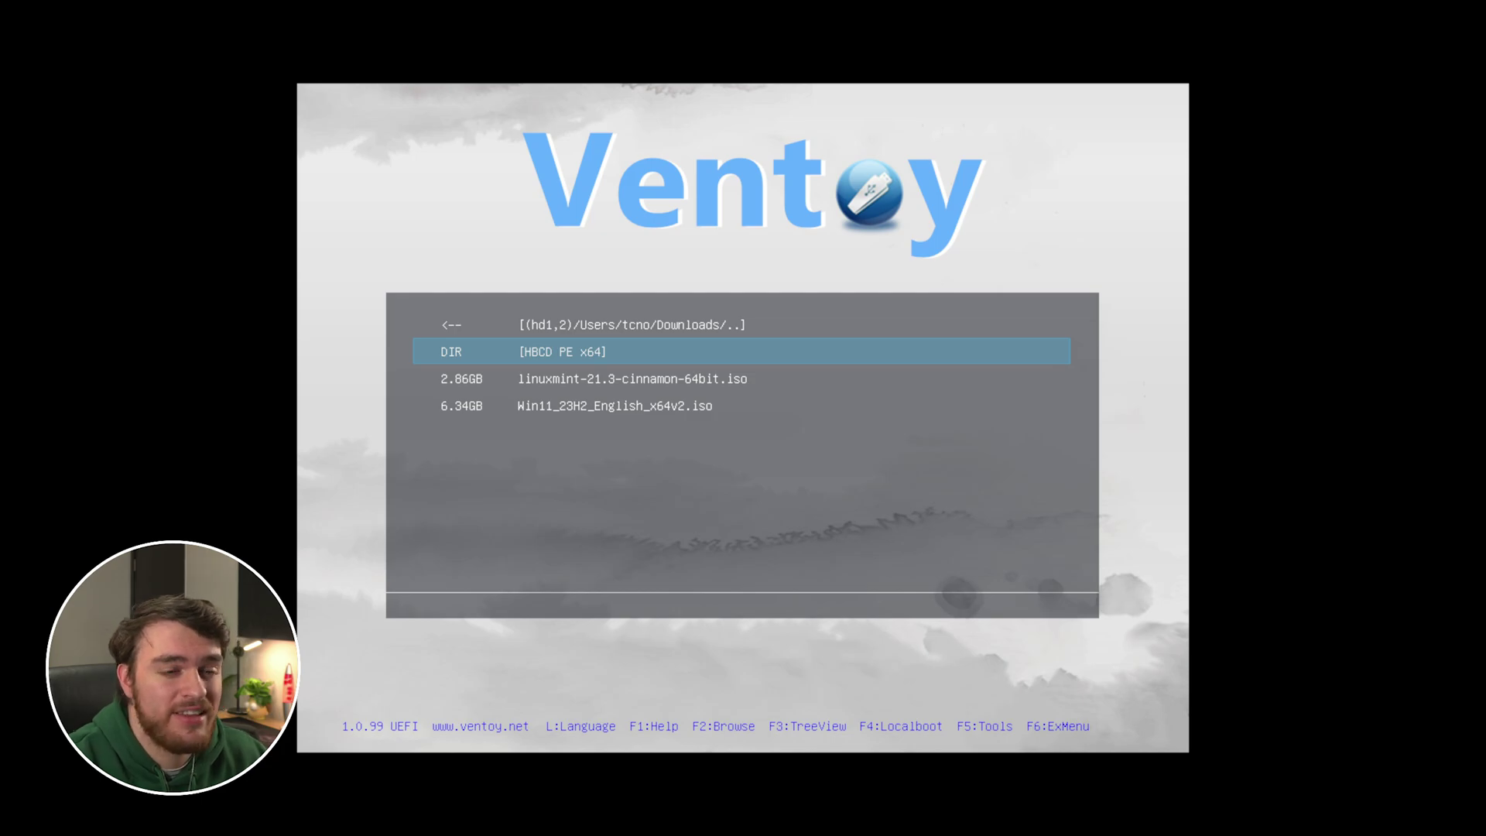
# - Select the Win11 ISO in Downloads and bring up its boot options
pyautogui.press('Down')
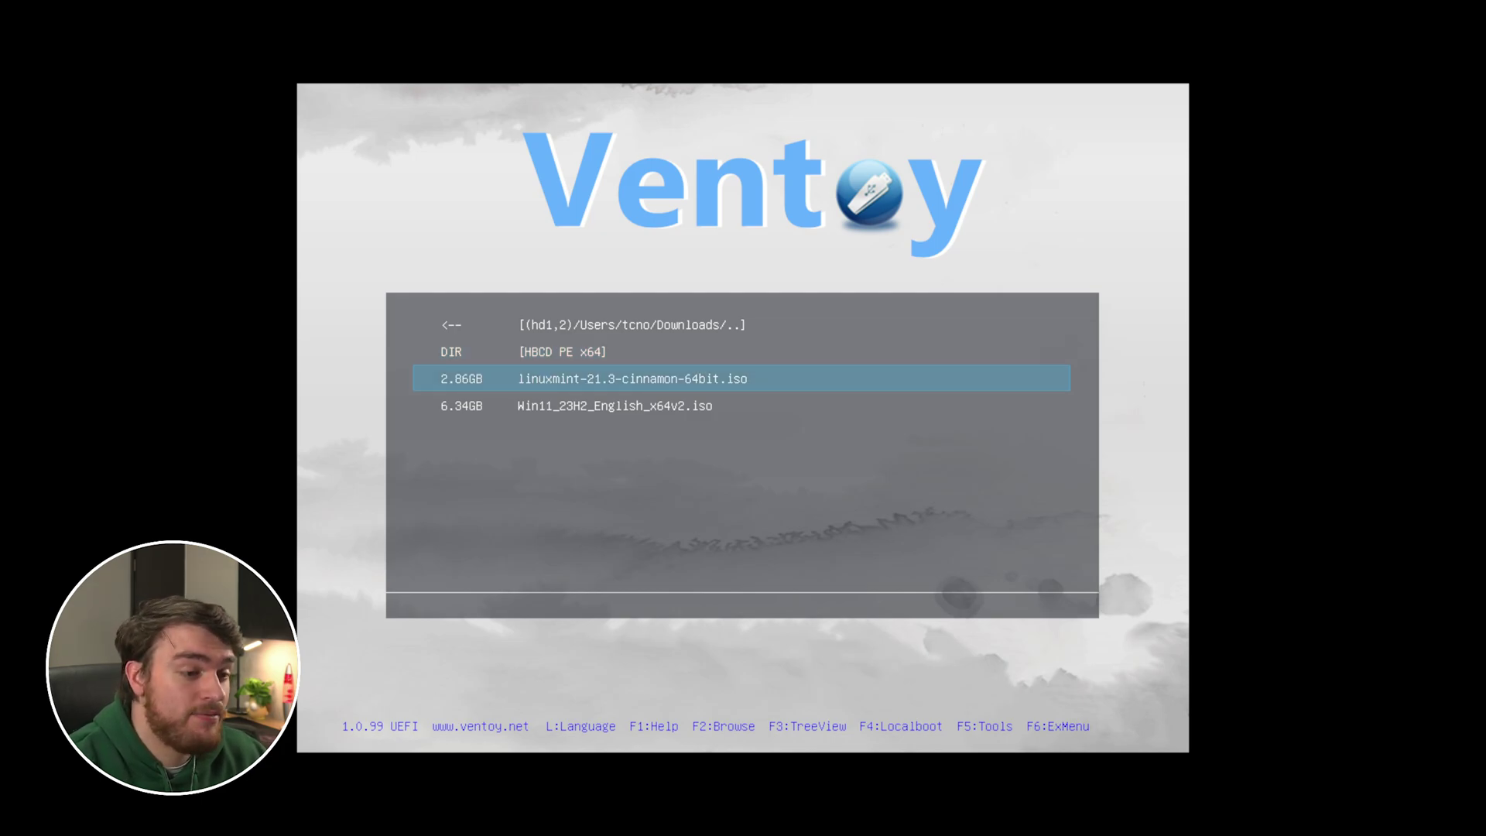
pyautogui.press('Down')
pyautogui.press('Up')
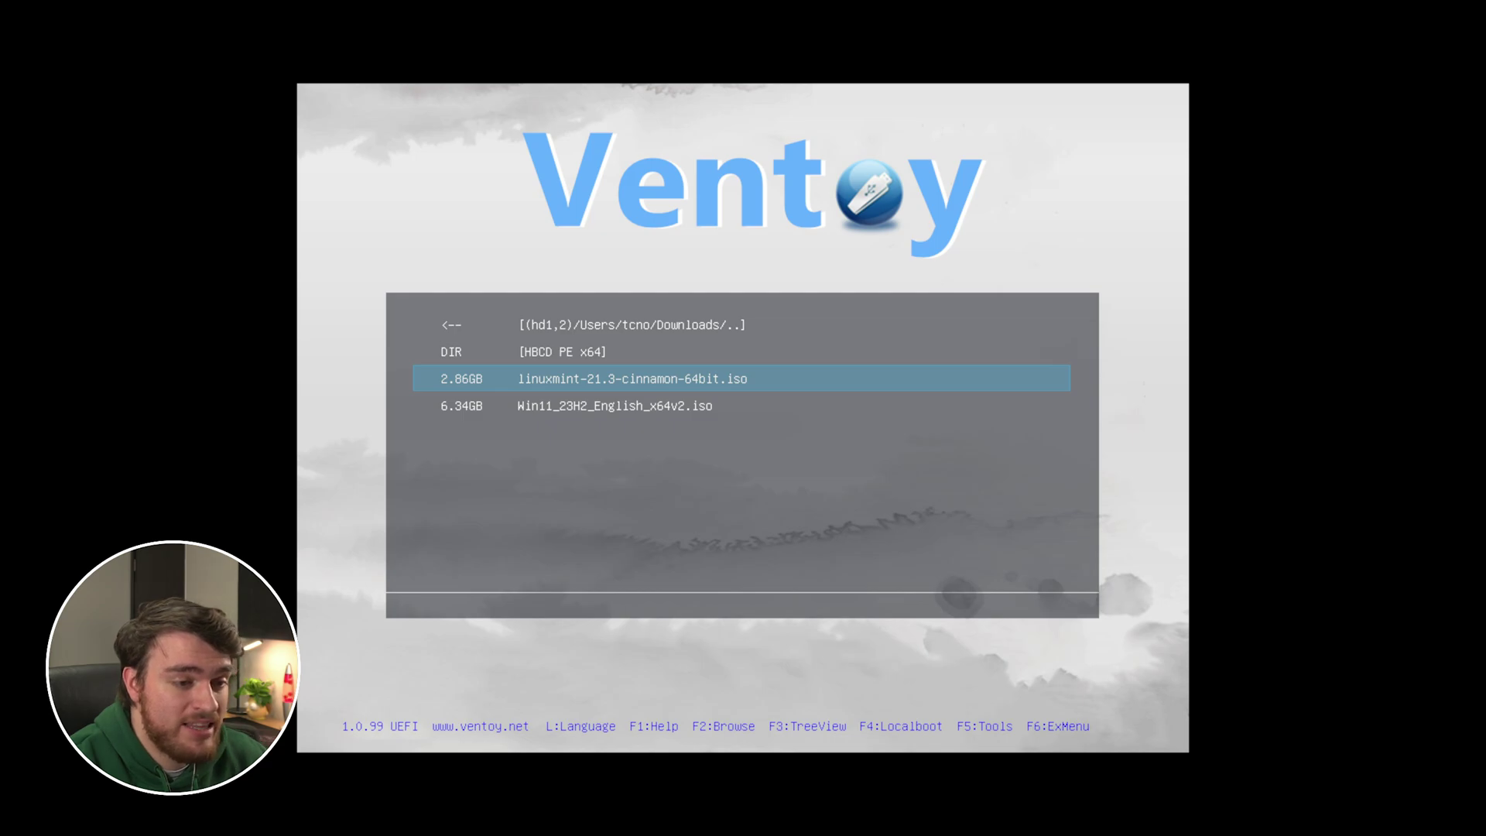
pyautogui.press('Down')
pyautogui.press('Return')
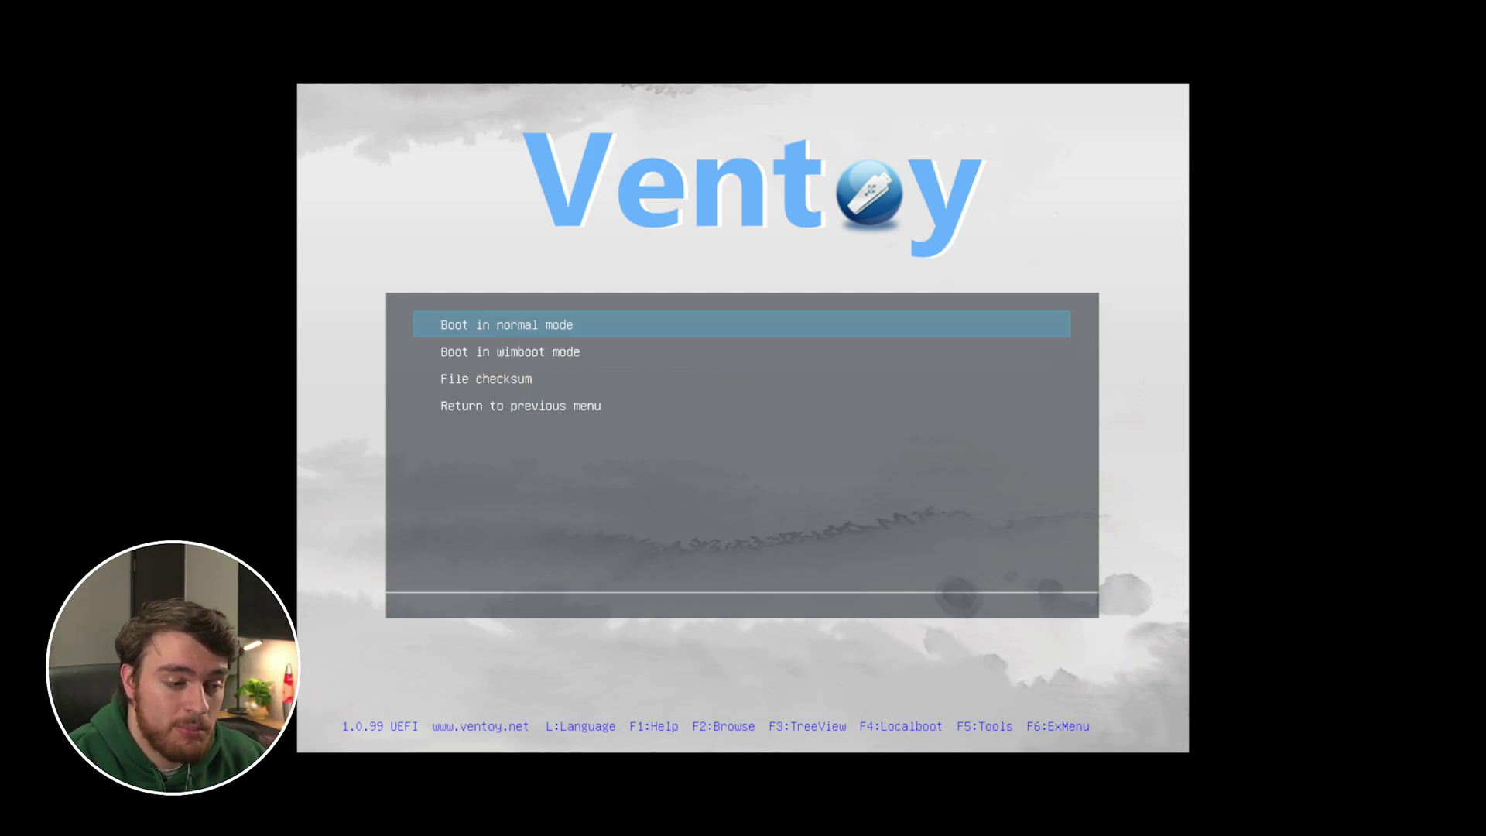
# - Boot the Win11 ISO in normal mode, then quit Windows Setup and confirm cancelling installation
pyautogui.press('Return')
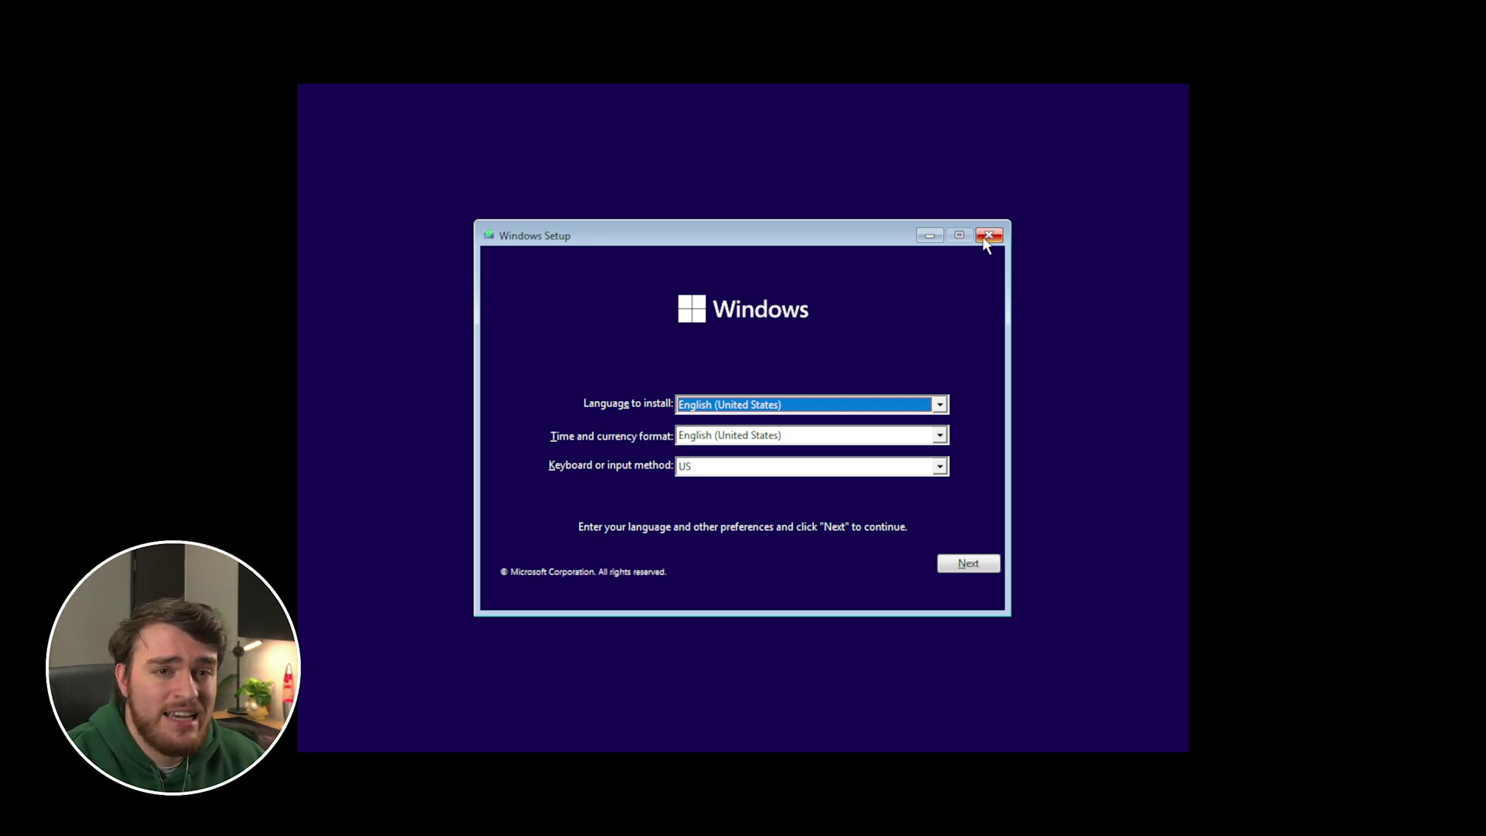
pyautogui.click(983, 237)
pyautogui.click(860, 489)
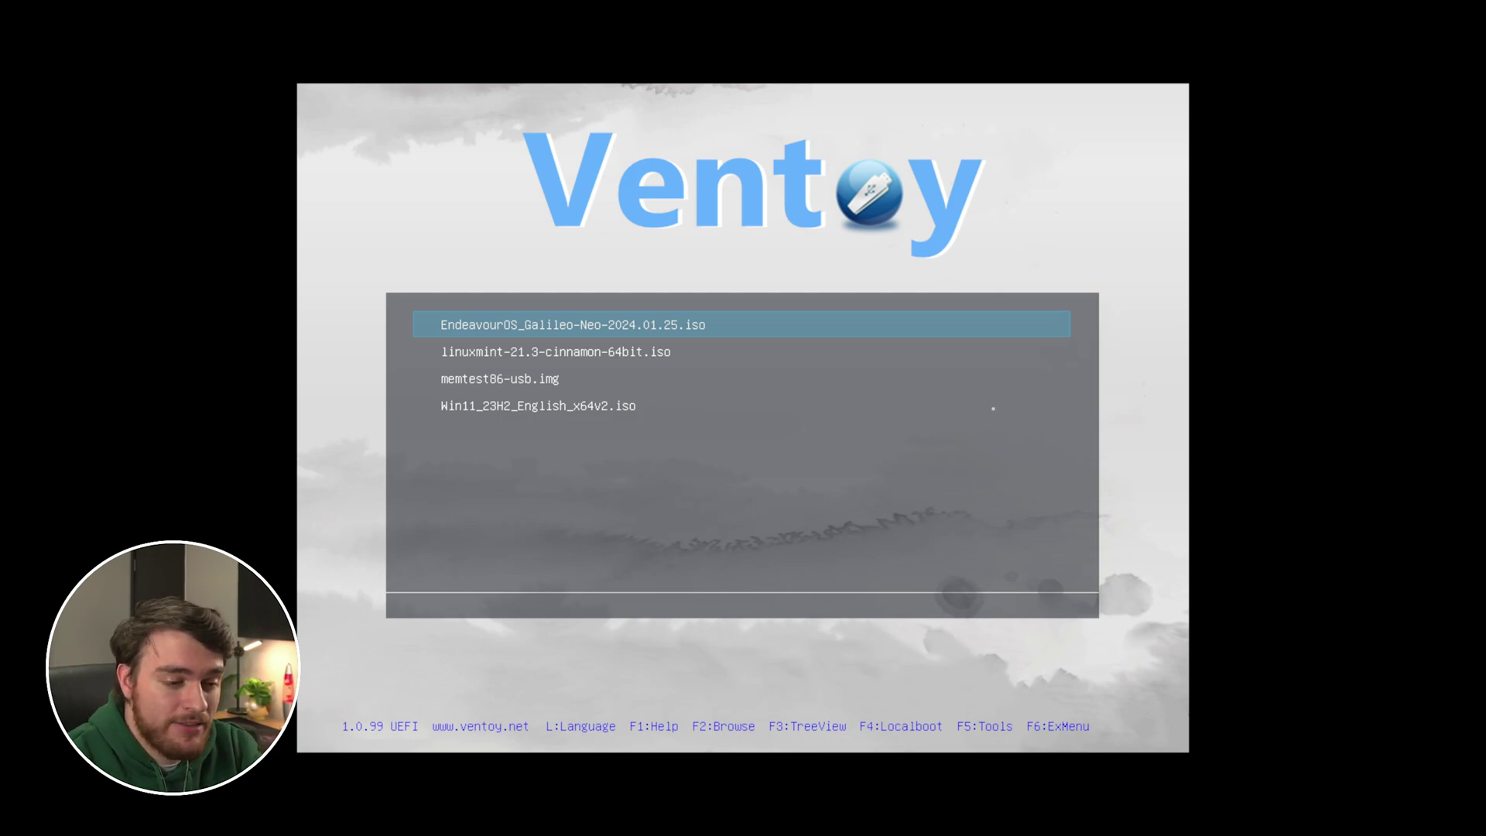
pyautogui.press('F3')
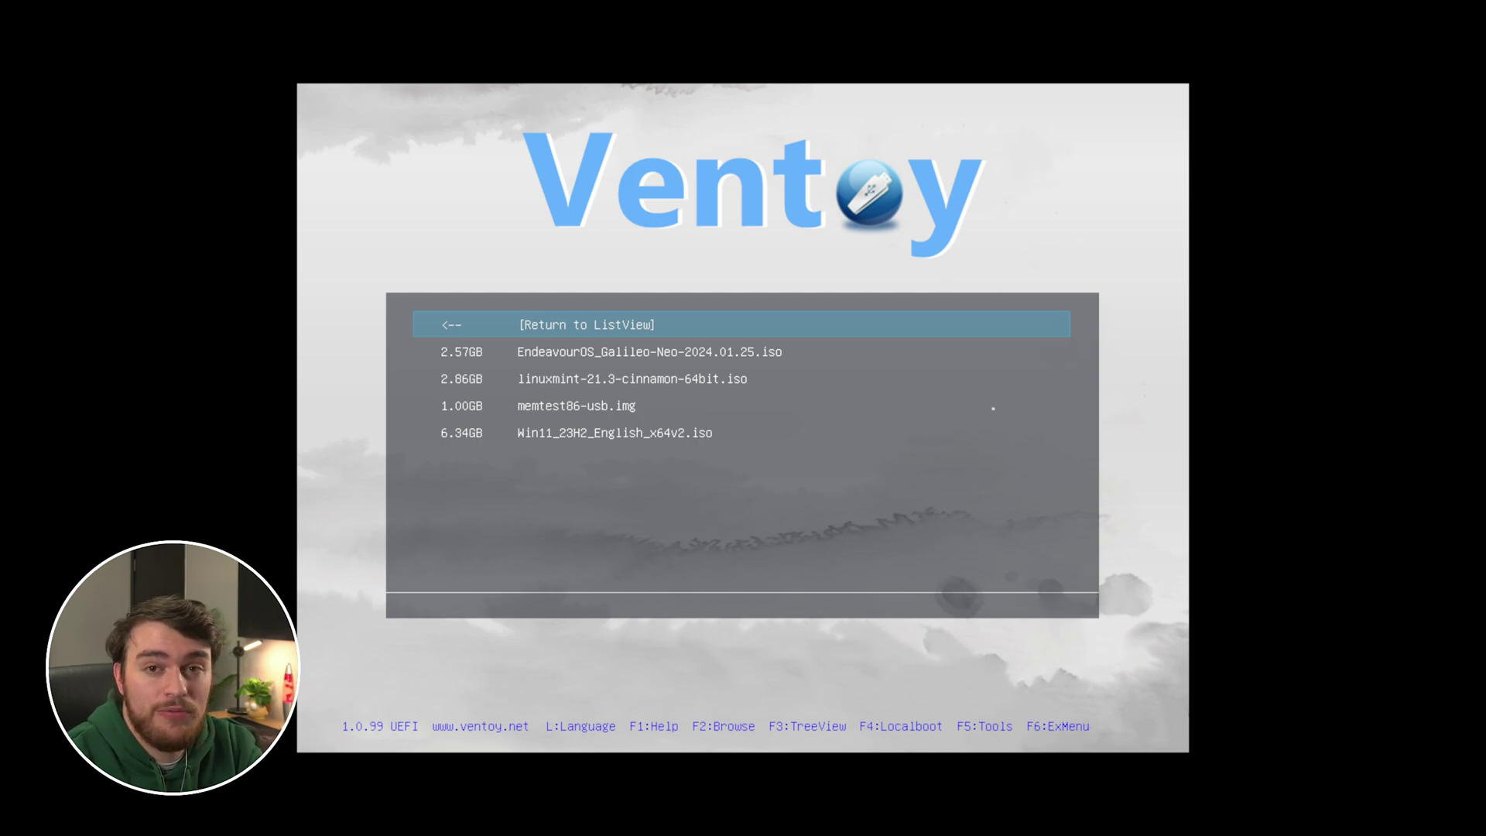
pyautogui.press('Return')
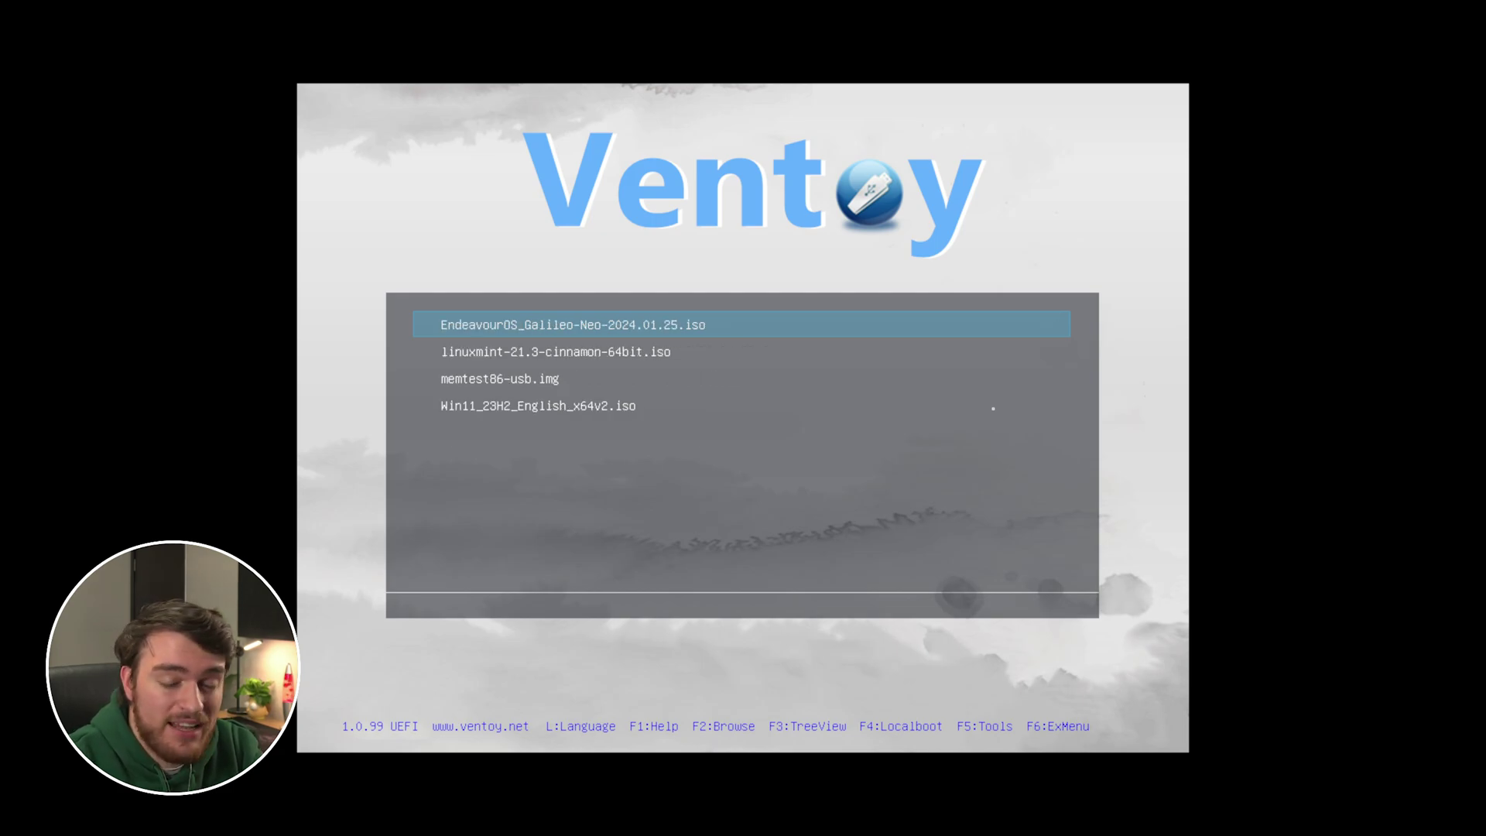